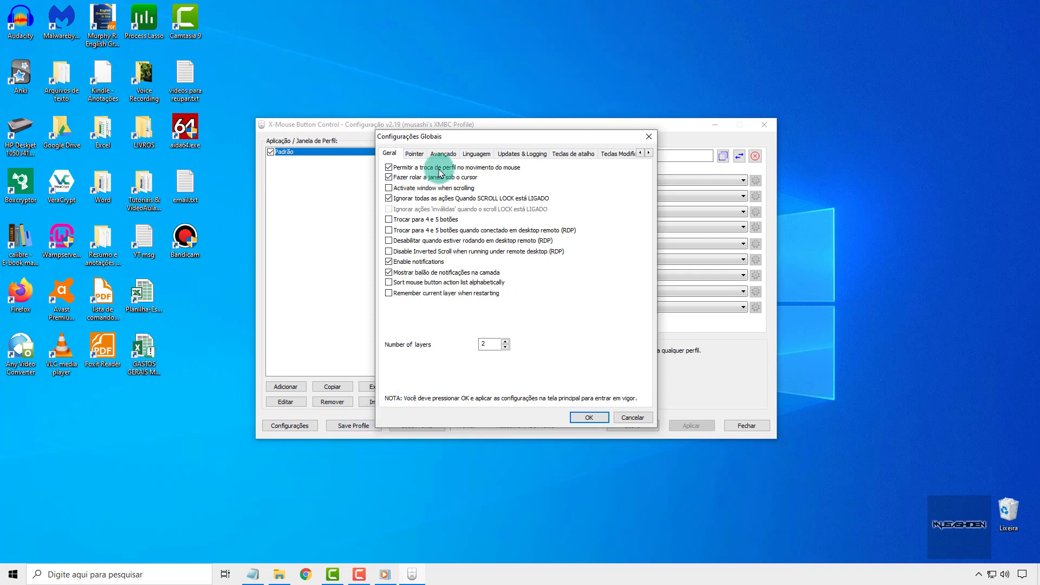
View the pointer options in the global settings and close the dialog
left_click(416, 154)
left_click(648, 140)
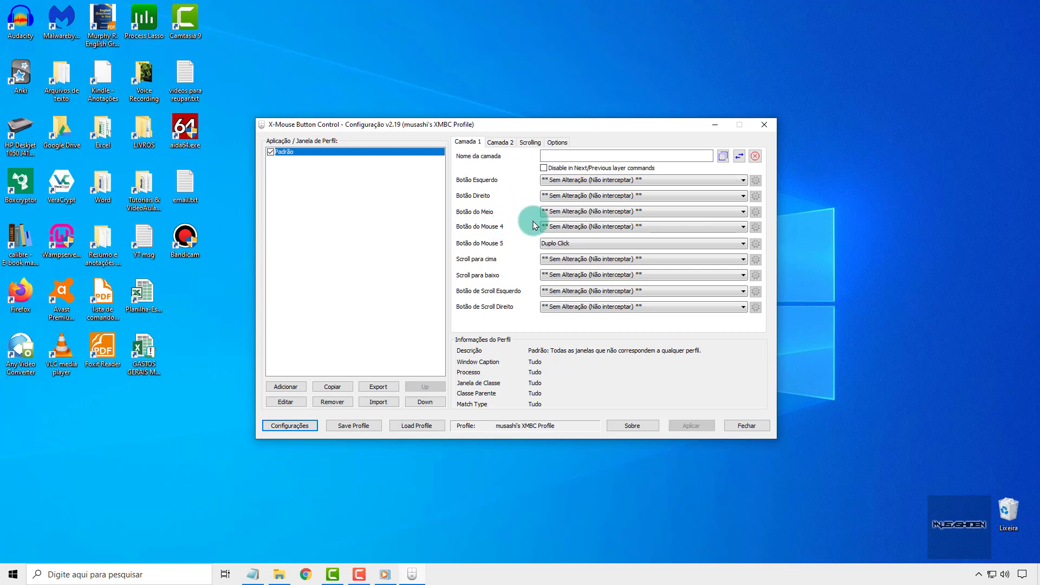
Browse the actions available for the left mouse button without assigning one
left_click(624, 180)
scroll(623, 241, "down", 6)
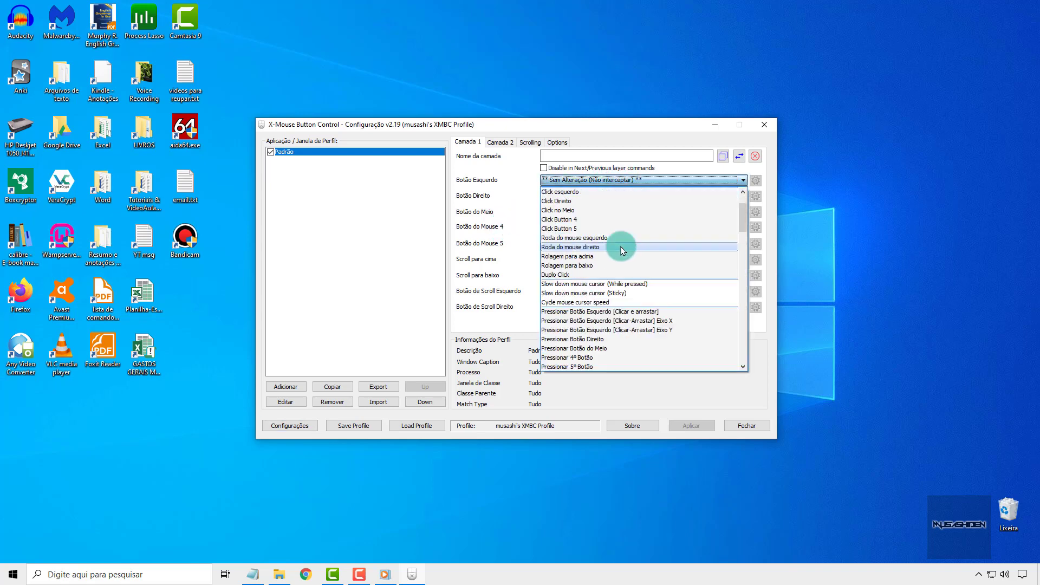
left_click(537, 290)
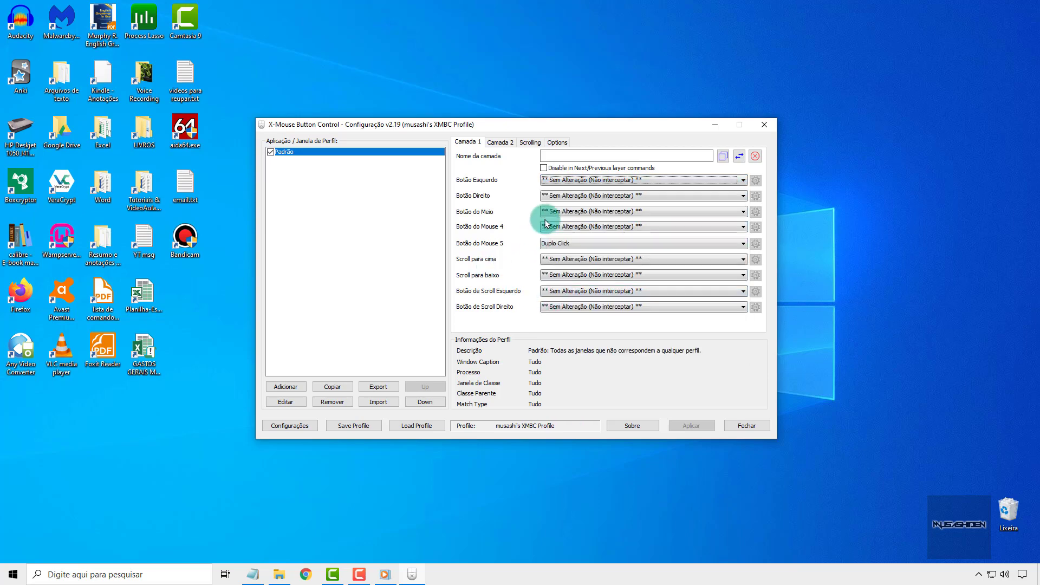
left_click_drag(502, 125, 489, 102)
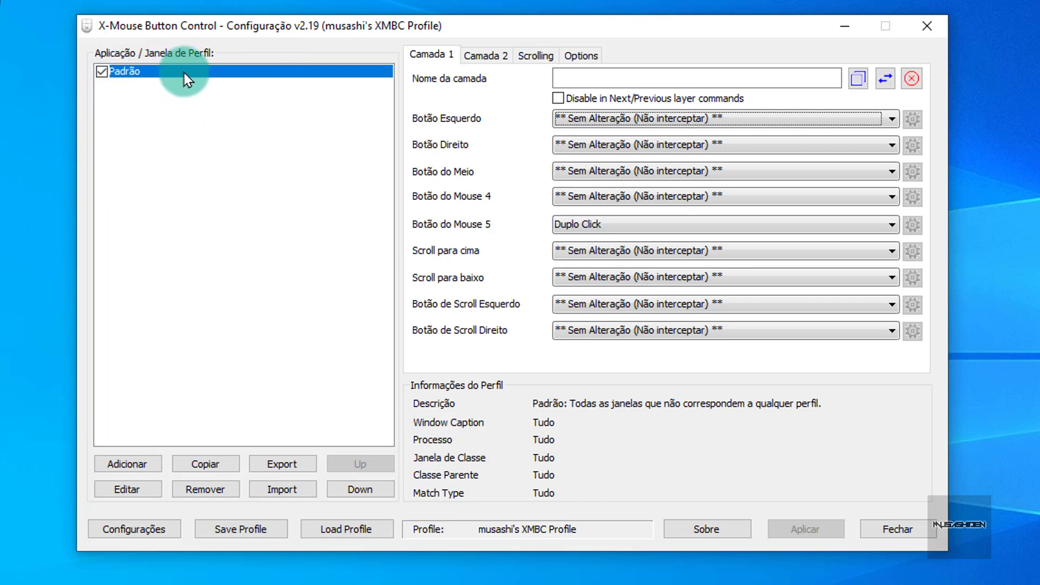
Select the Padrão profile and examine the actions available for mouse button 5 on Camada 1
left_click(208, 77)
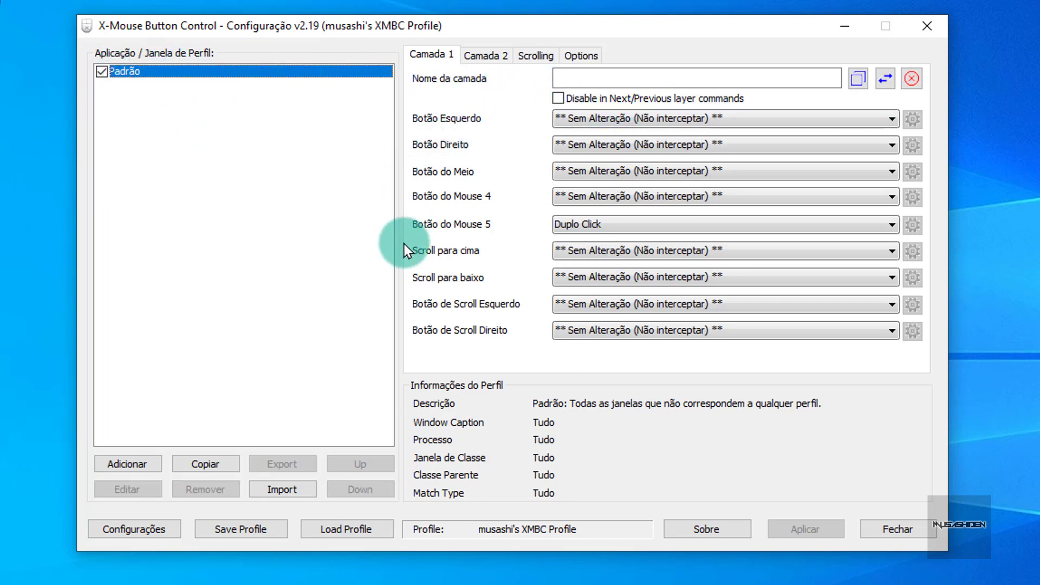
left_click(863, 125)
left_click(860, 121)
left_click(699, 220)
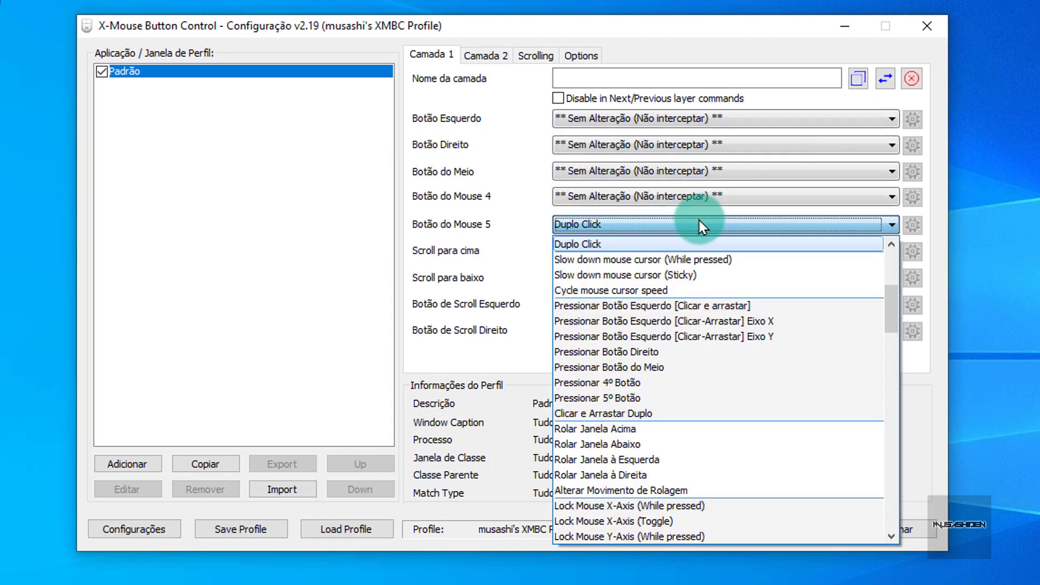
left_click(700, 220)
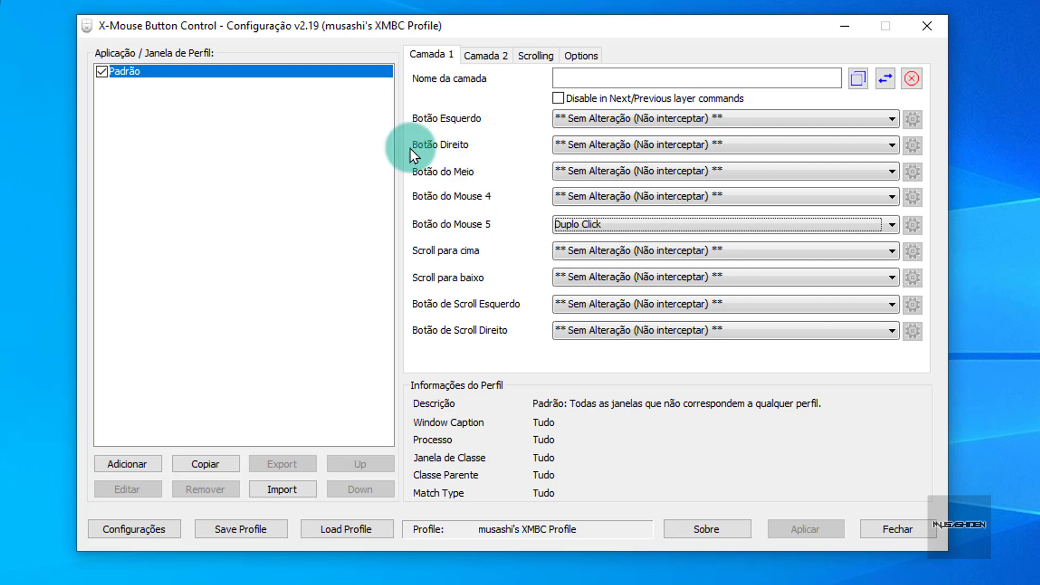
left_click(130, 73)
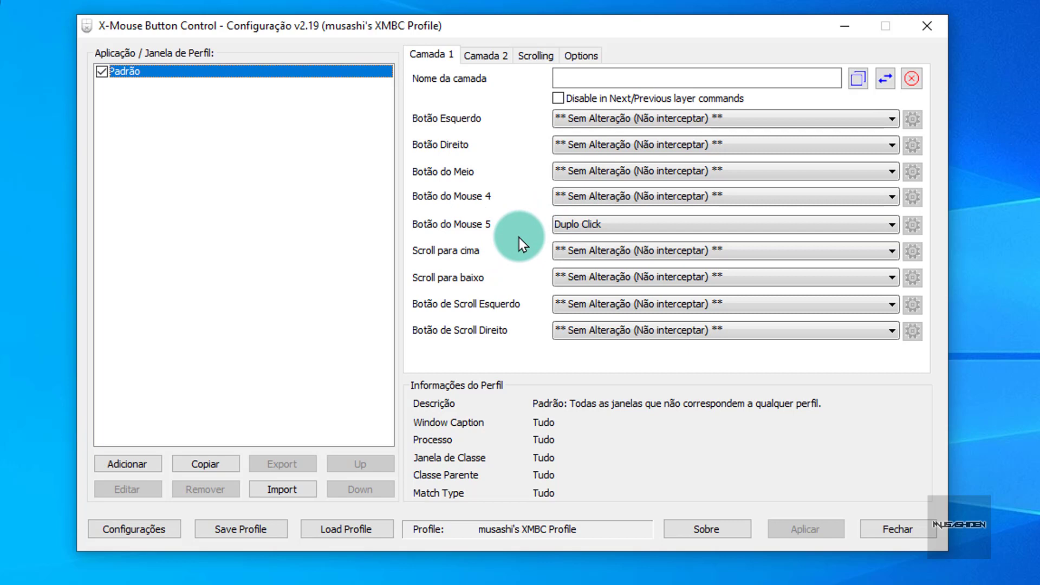
left_click(596, 225)
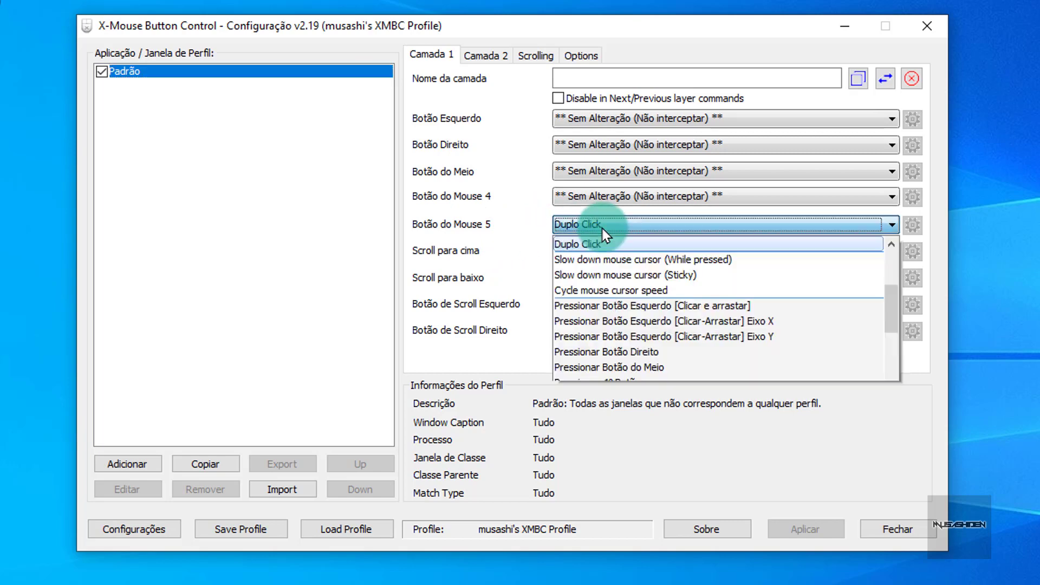
scroll(653, 297, "up", 4)
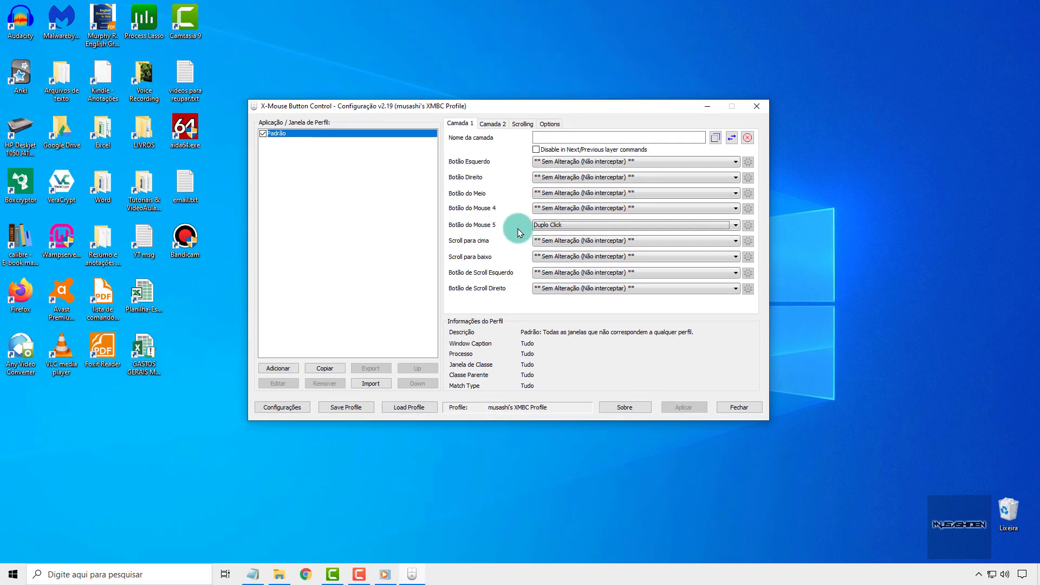
Open VLC media player from the desktop, close it, and launch Foxit Reader
key("super+d")
double_click(62, 357)
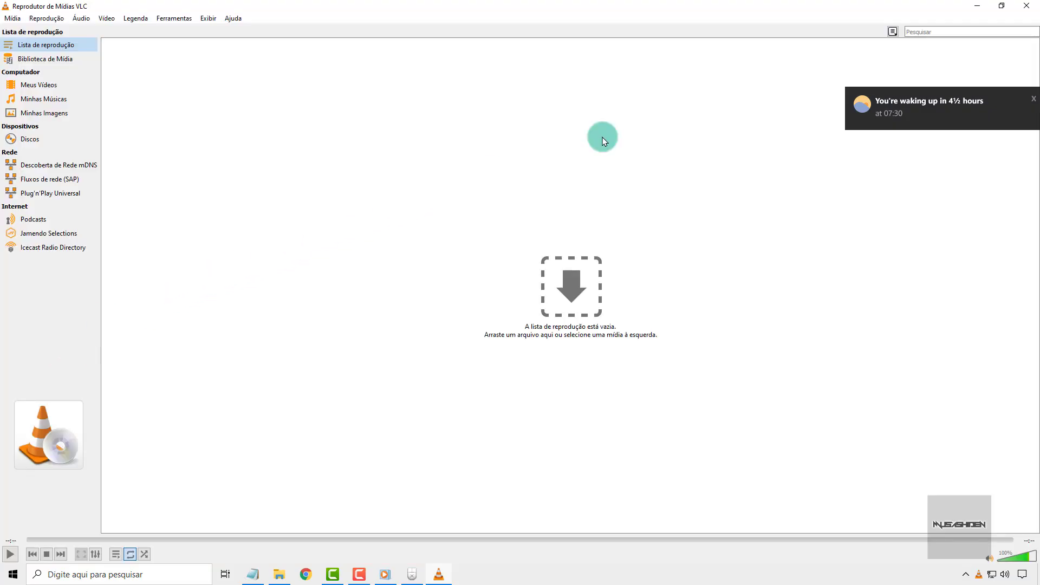
left_click(1027, 6)
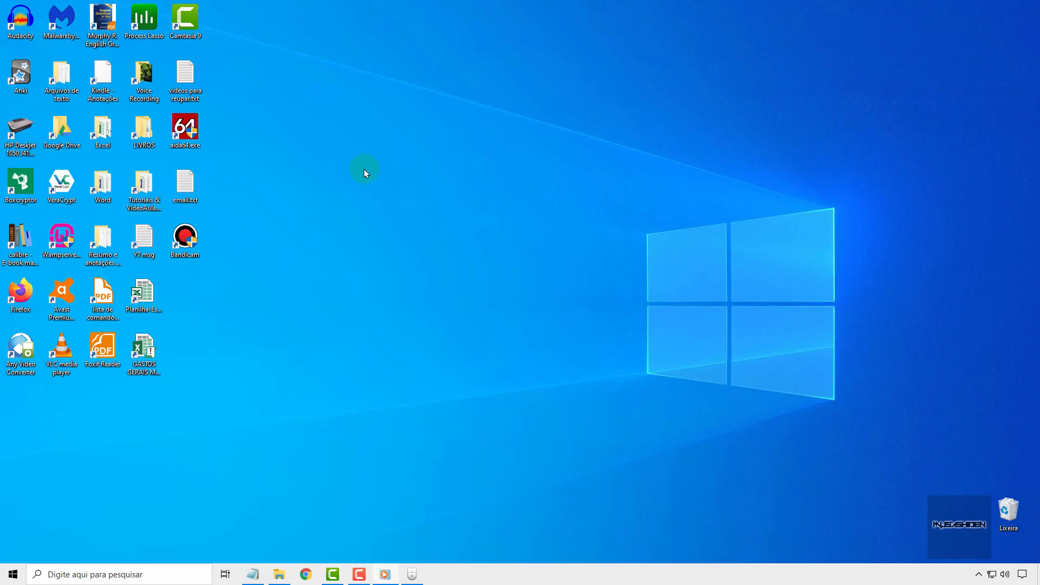
double_click(109, 331)
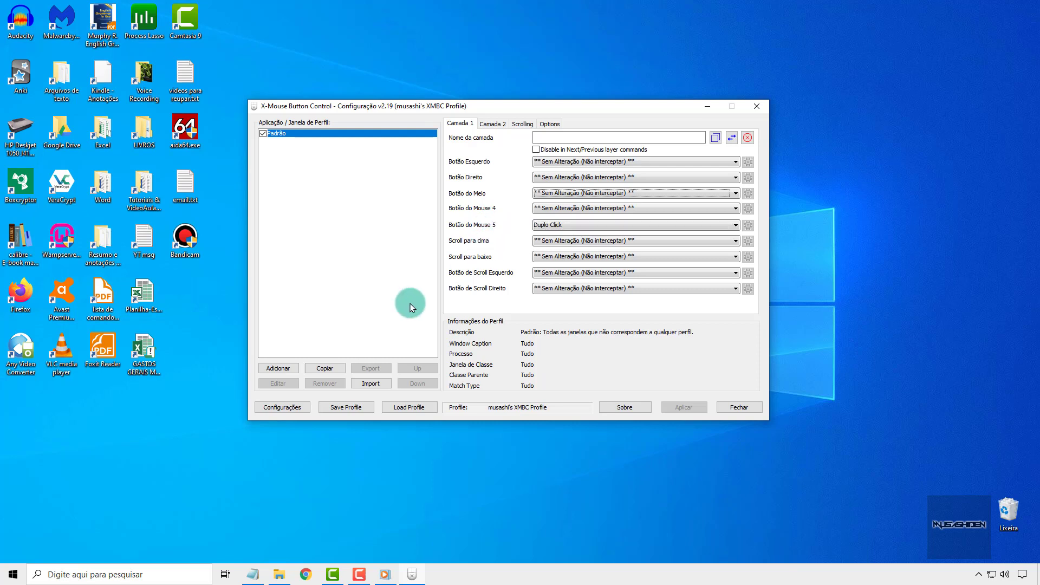
Switch to Audacity and open the recent project "teste de gravação.aup"
left_click(5, 579)
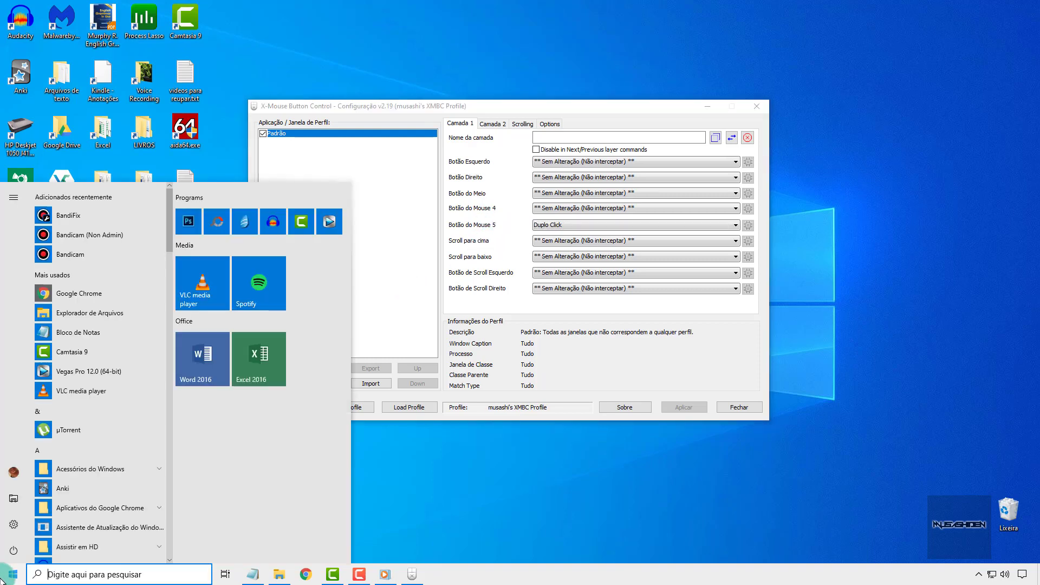
type("auda")
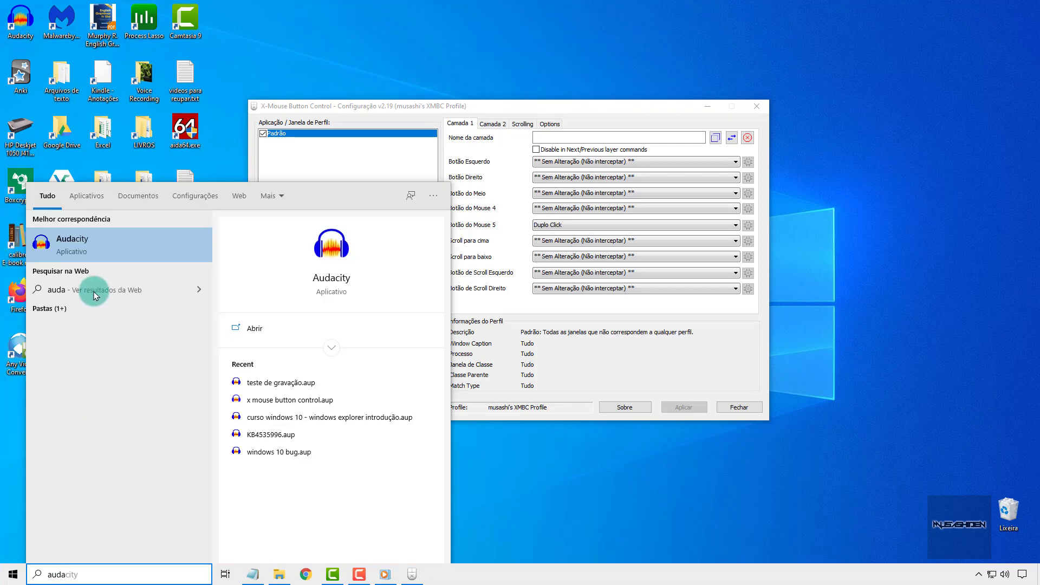
left_click(97, 245)
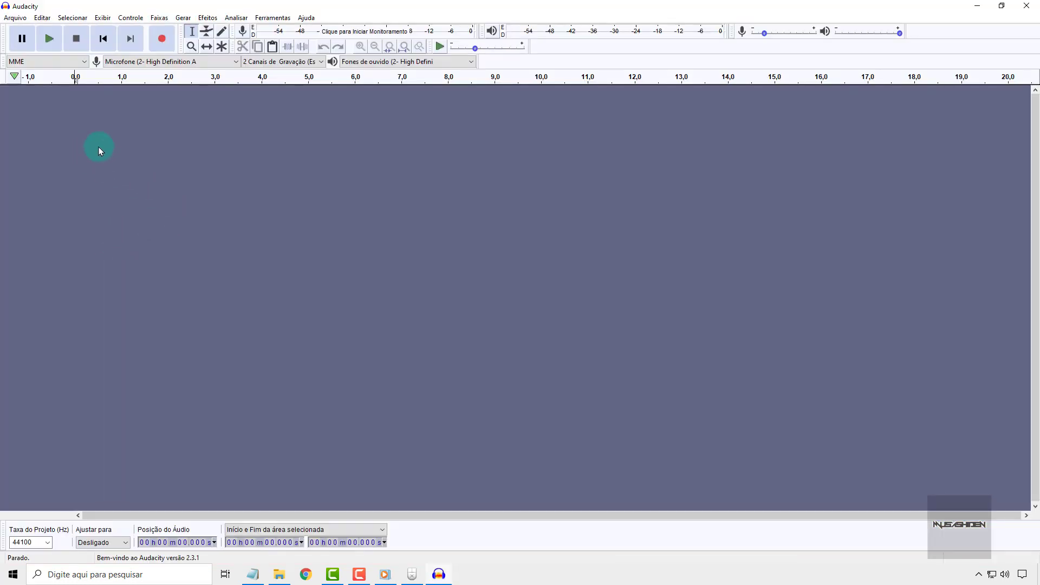
left_click(27, 20)
mouse_move(92, 54)
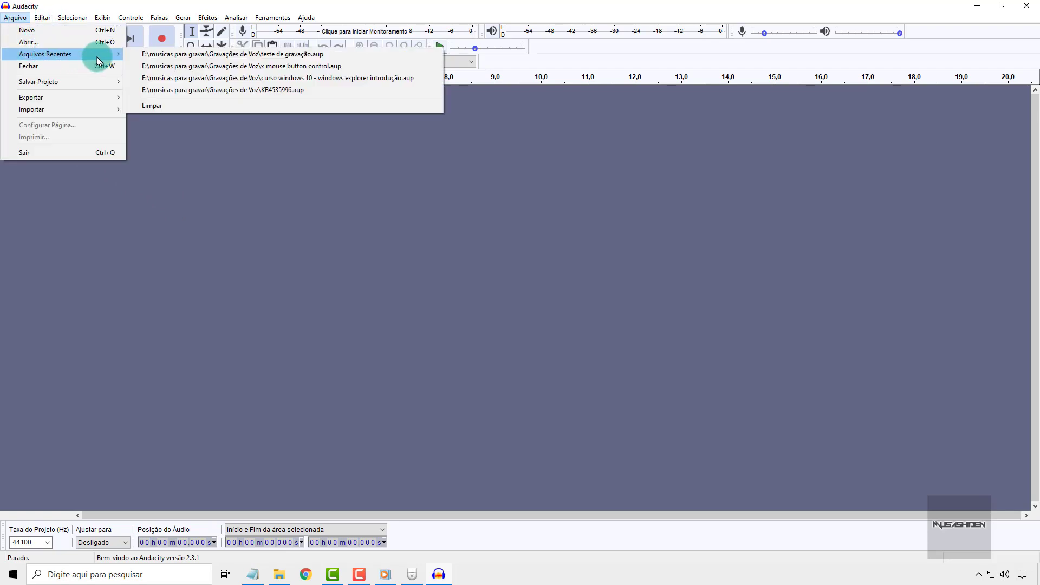
left_click(179, 54)
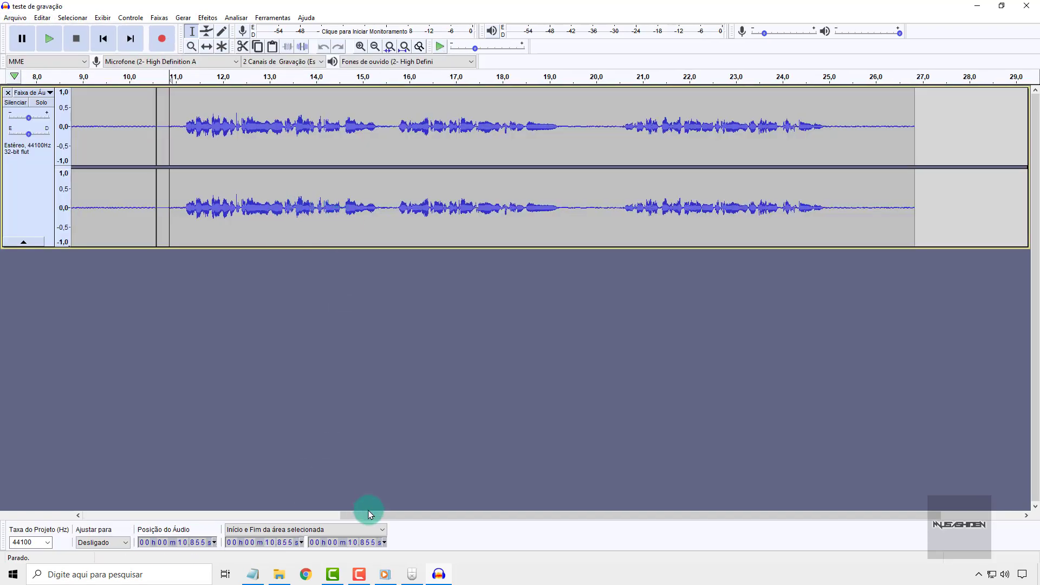
Examine the recording's waveform at different zoom levels and positions along the timeline
left_click_drag(369, 514, 93, 505)
key("ctrl+3")
key("ctrl+3")
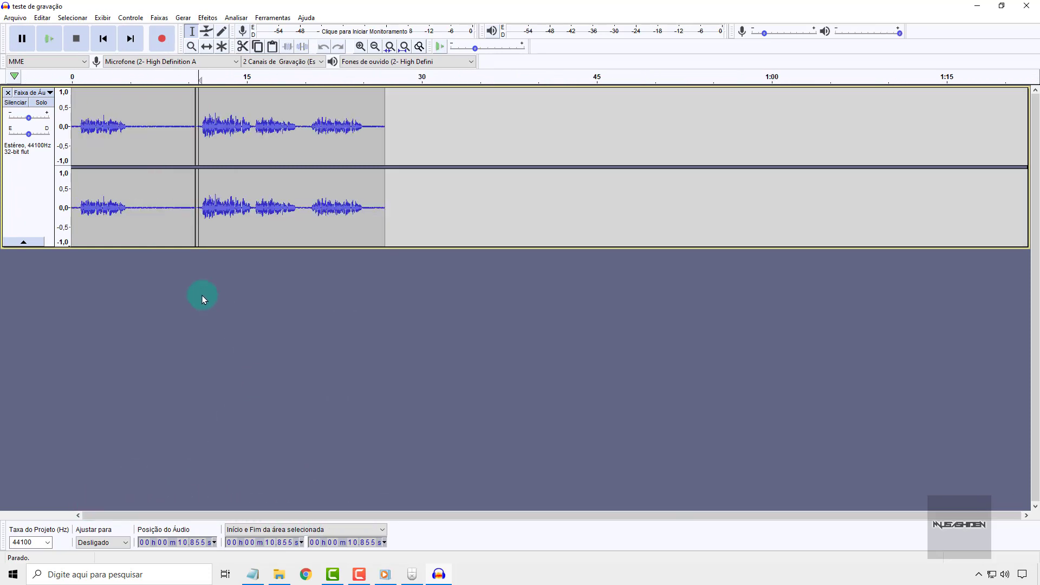
key("ctrl+1")
key("ctrl+1")
key("ctrl+1")
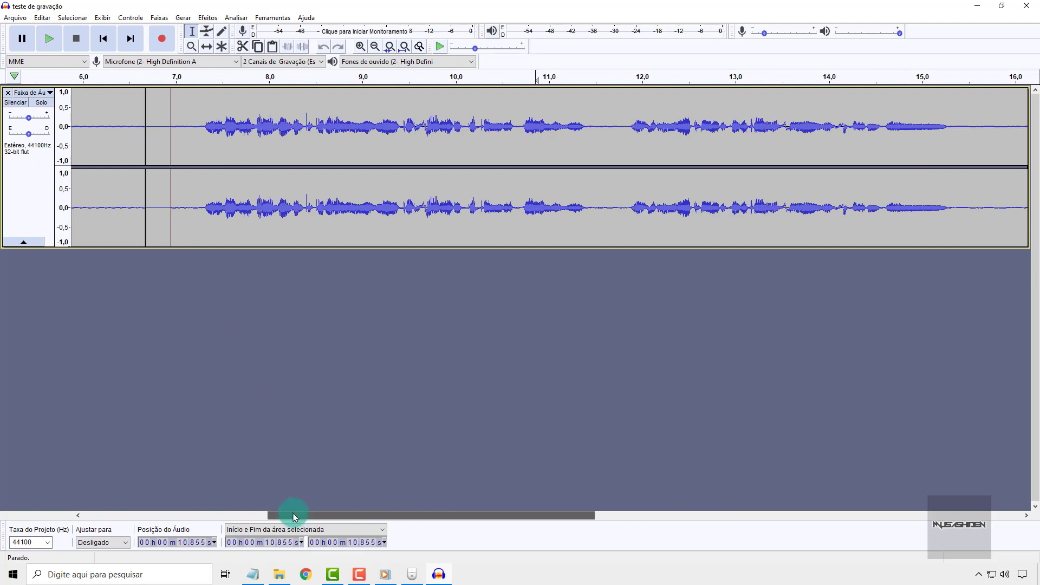
left_click_drag(295, 517, 226, 511)
key("ctrl+3")
key("ctrl+3")
key("ctrl+3")
key("ctrl+3")
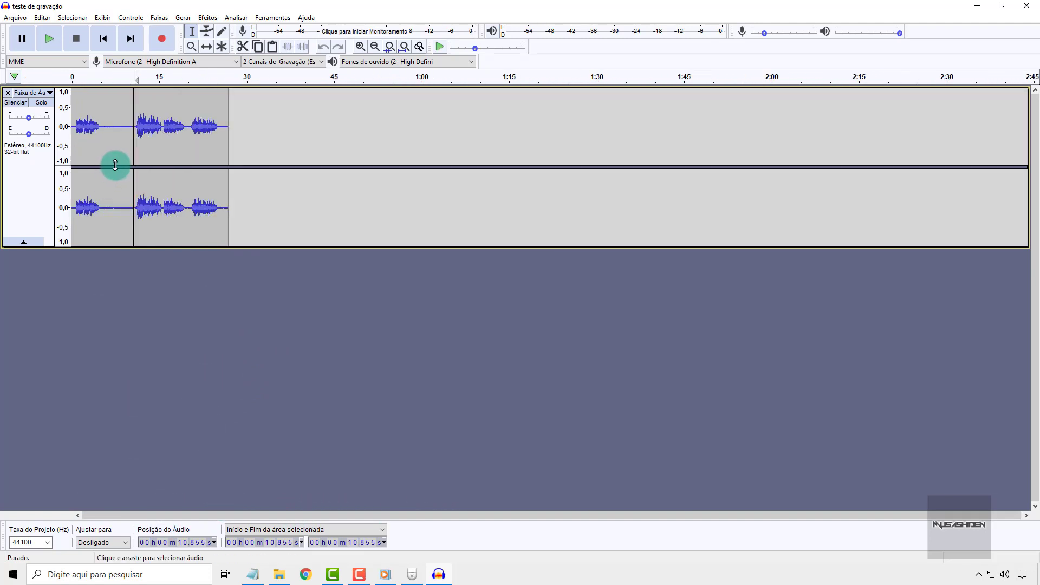
Delete the silence from about 5.1 to 11 s and the remaining silent gaps, including about 4.7 to 5.4 s, from the recording
left_click_drag(115, 162, 102, 136)
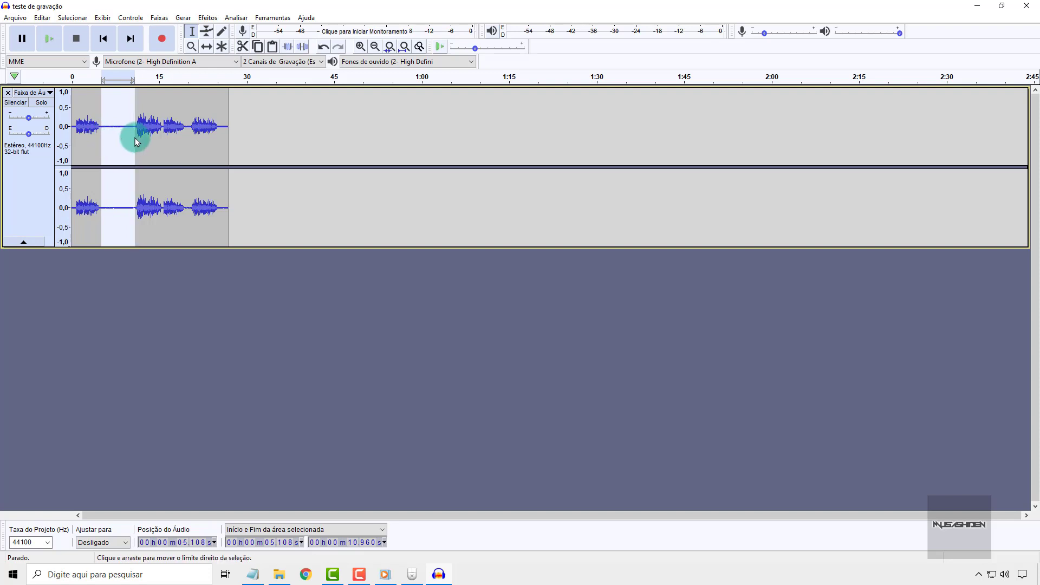
key("Delete")
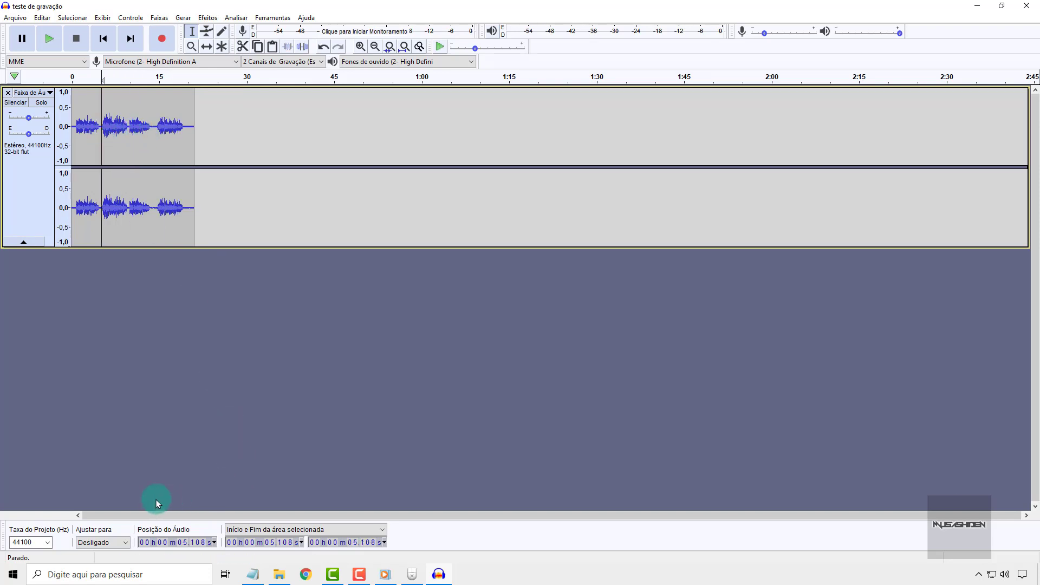
scroll(83, 226, "up", 2)
scroll(112, 506, "left", 1)
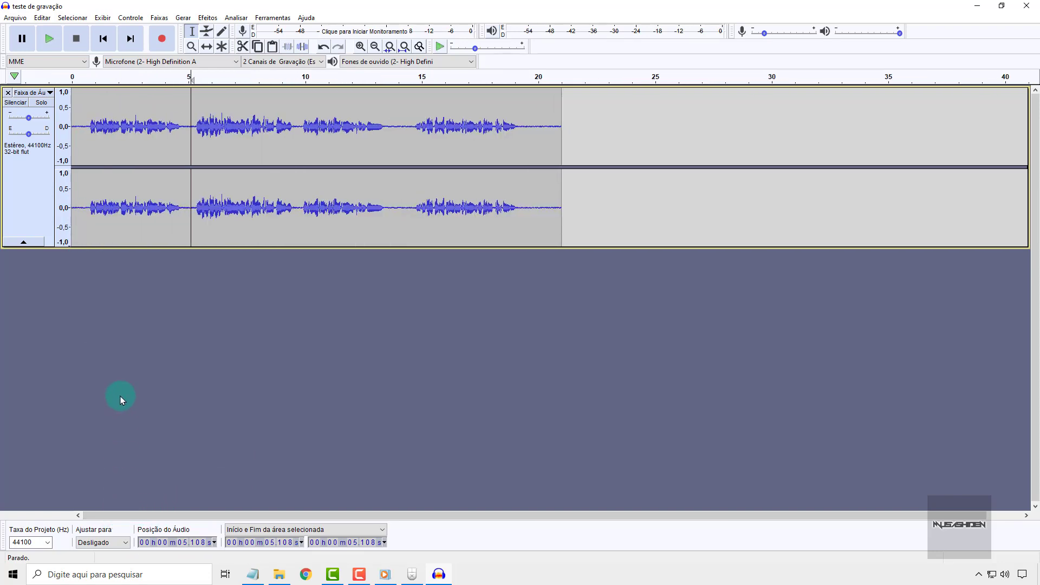
left_click(135, 143)
left_click_drag(181, 122, 197, 121)
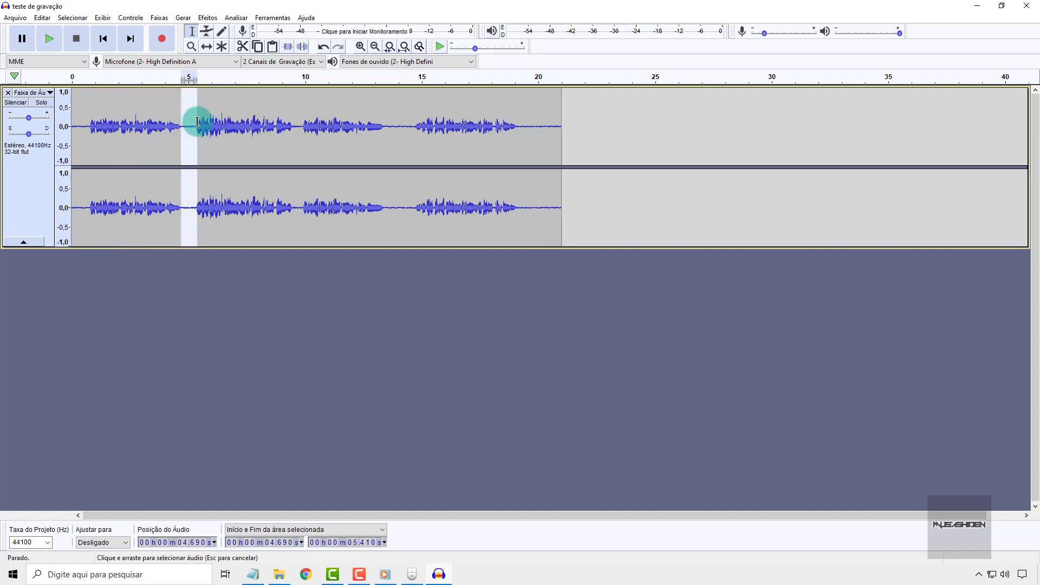
key("ctrl+z")
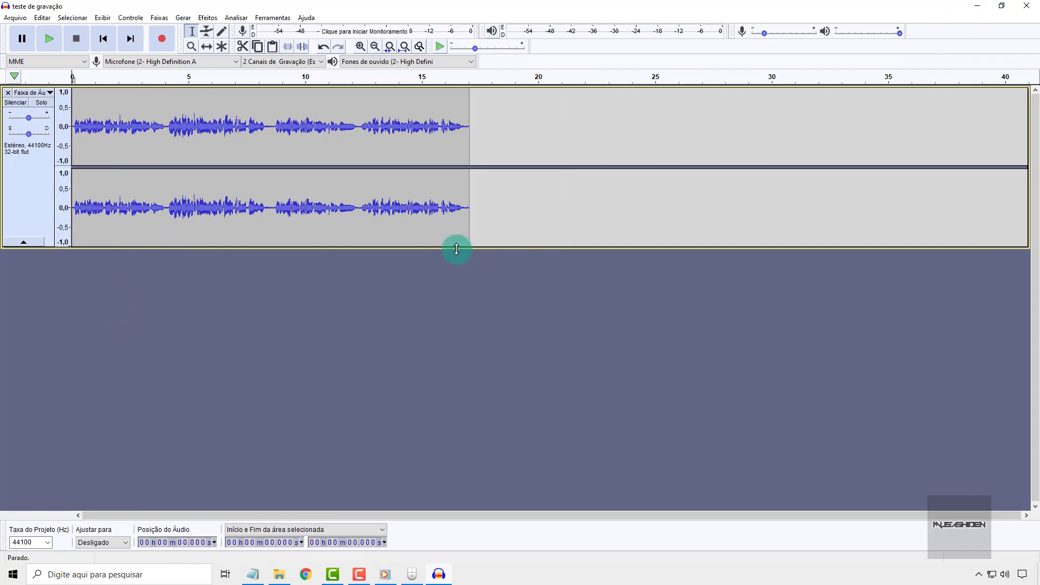
Inspect the end of the trimmed recording and close the audio project without saving the changes
scroll(447, 238, "up", 2)
scroll(448, 238, "up", 1)
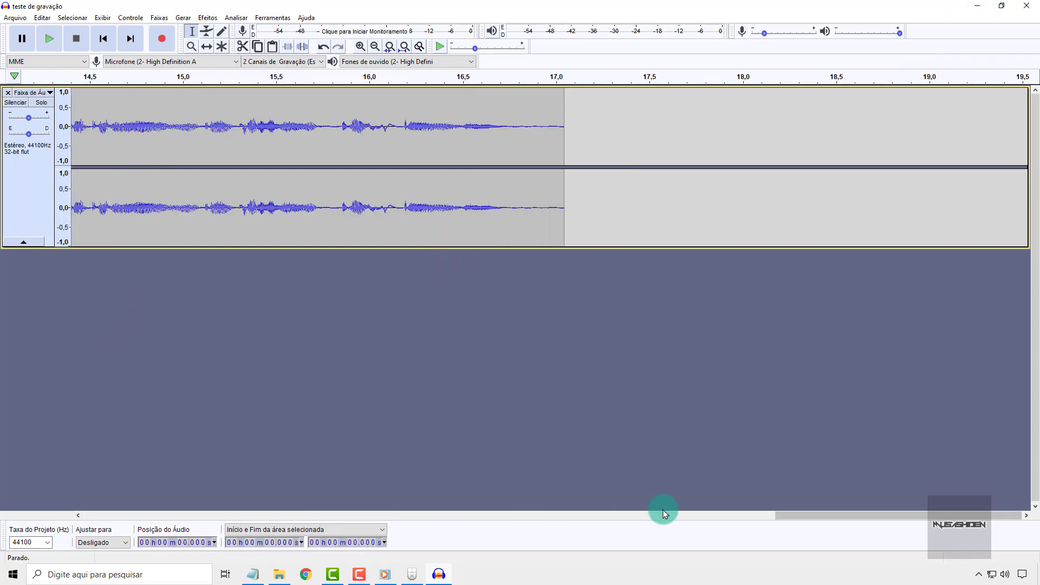
left_click(699, 519)
left_click(1027, 5)
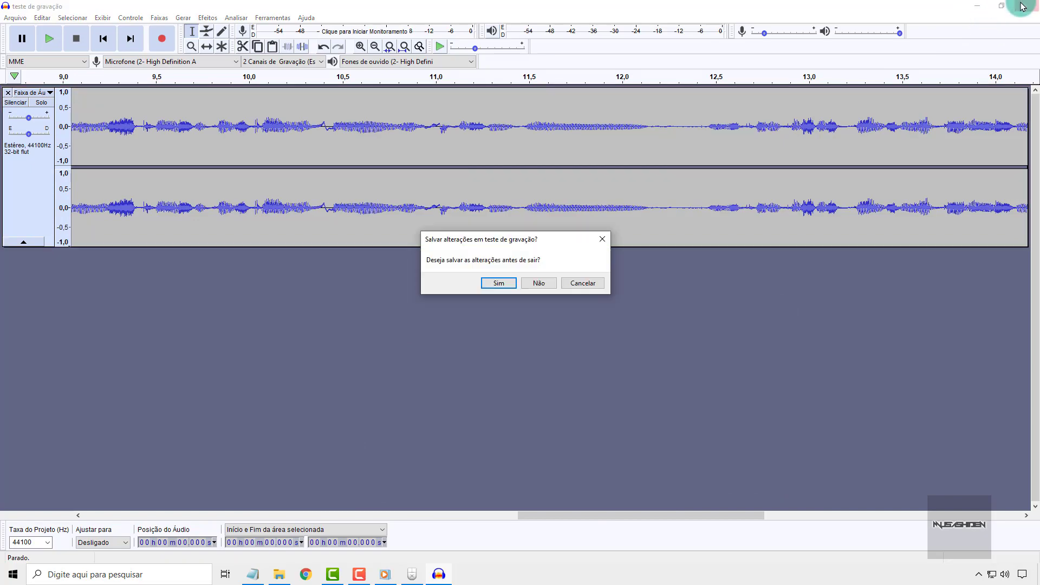
left_click(529, 285)
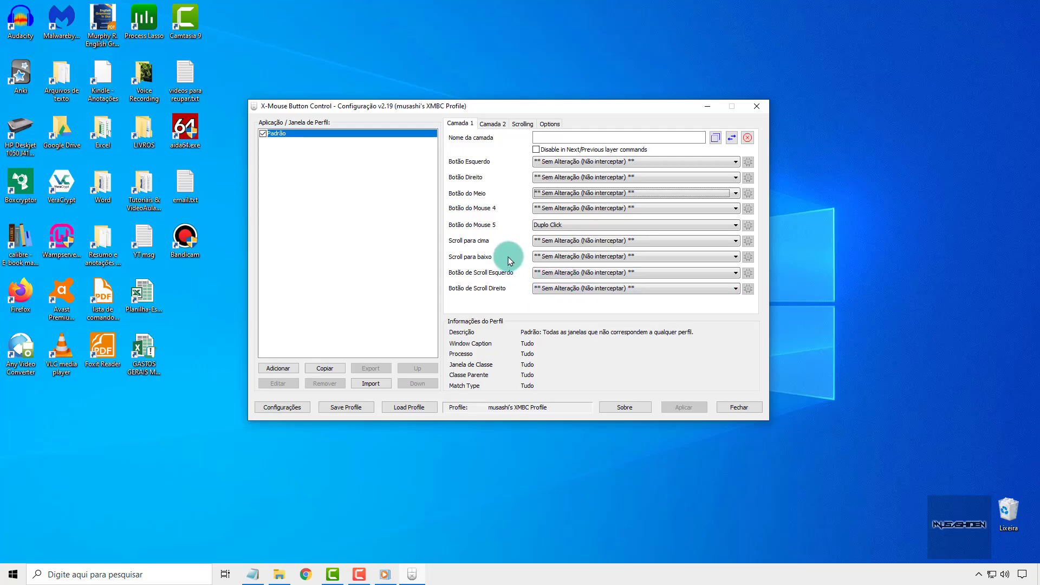
Minimize the mouse configuration window, start Audacity, and leave it running minimized
left_click(709, 107)
left_click(460, 200)
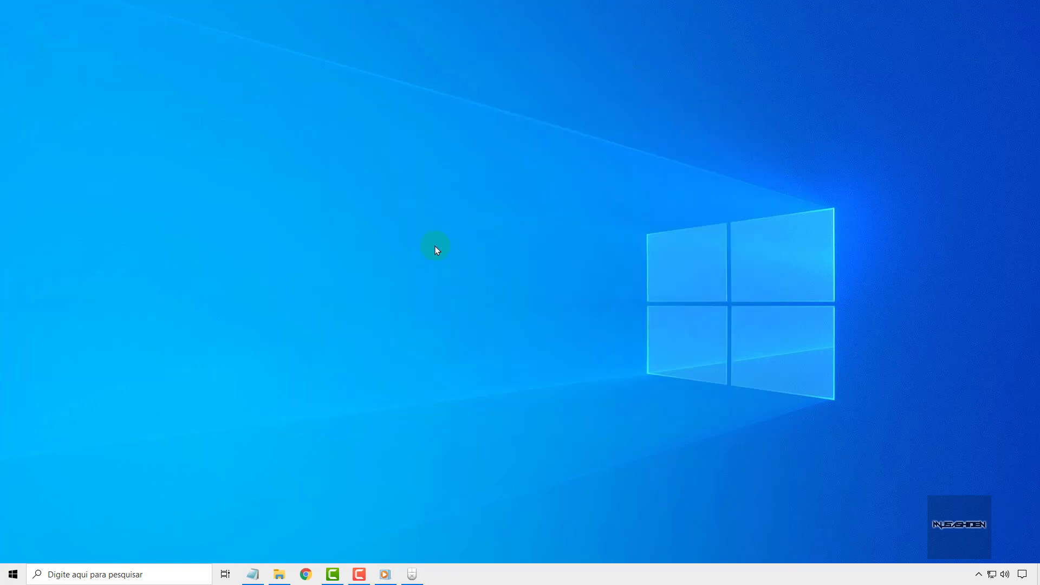
left_click(13, 575)
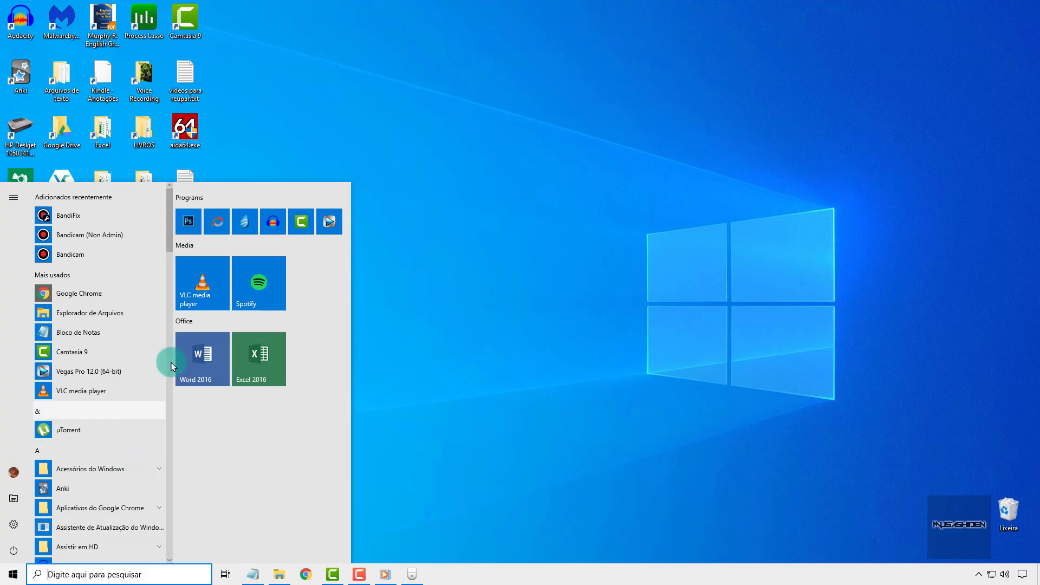
left_click(272, 222)
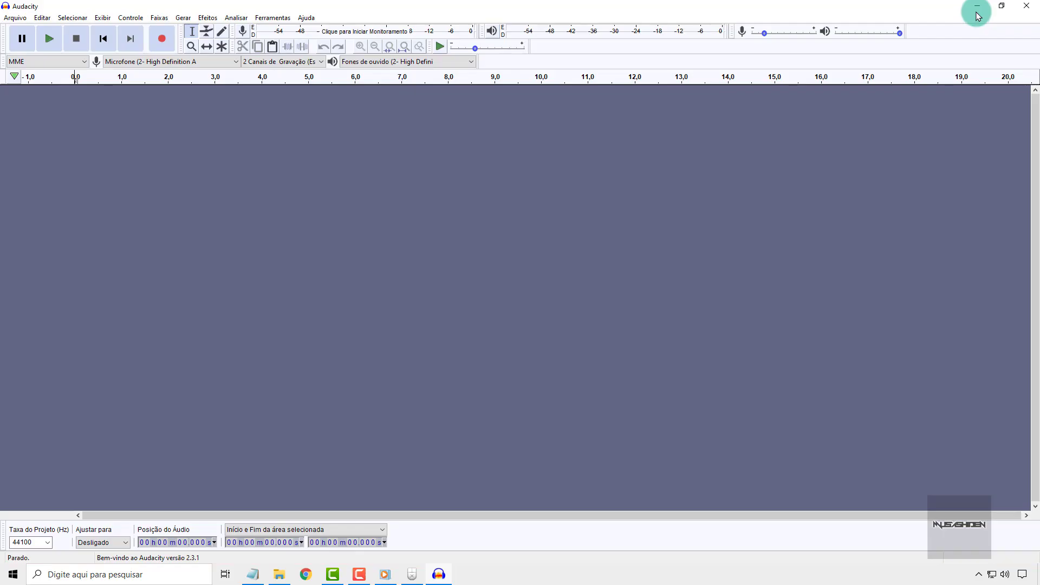
left_click(979, 11)
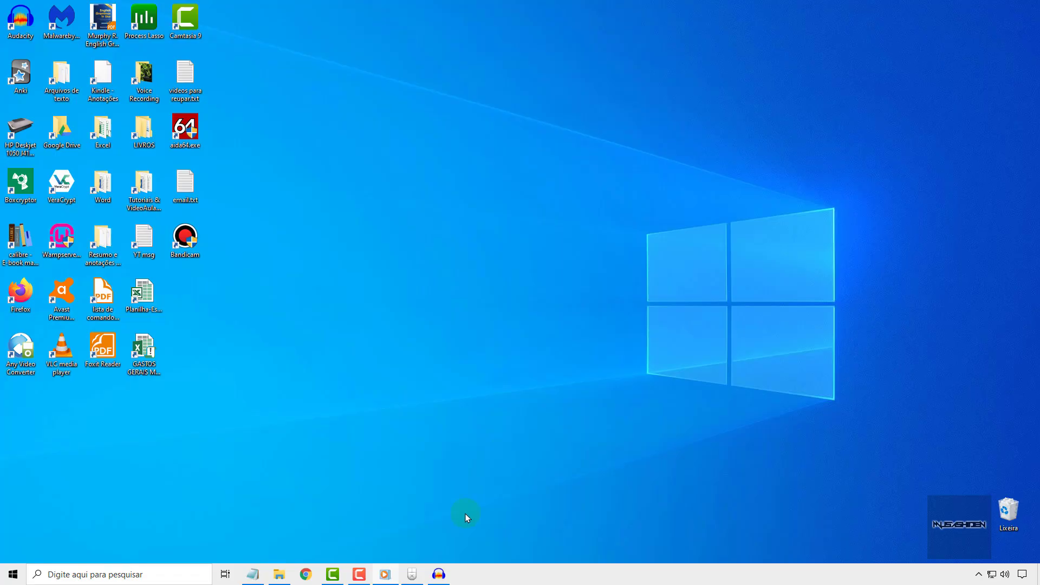
Restore the X-Mouse Button Control window and add an application profile for audacity.exe with the description Audacity
left_click(410, 574)
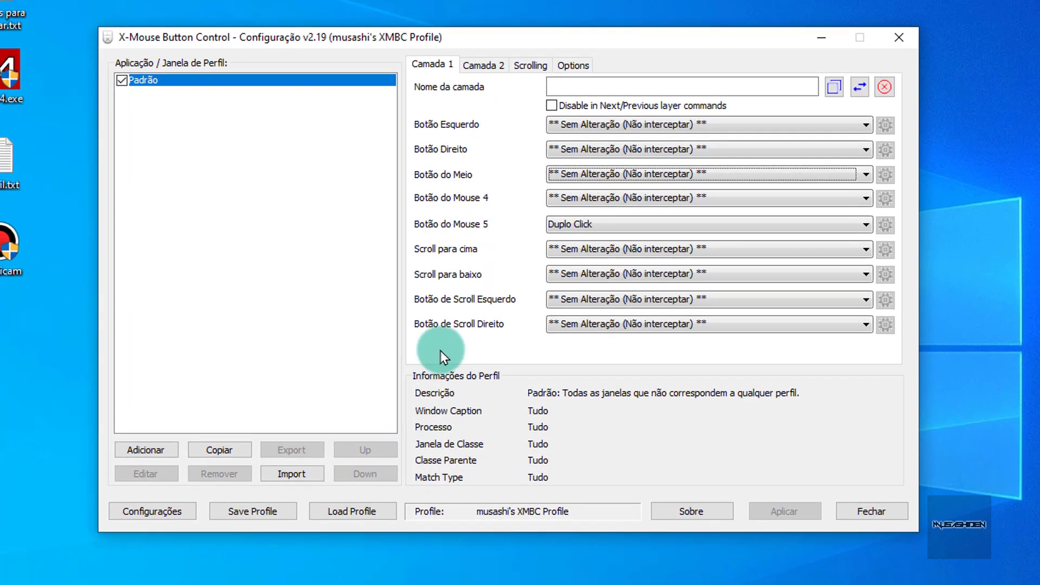
left_click(171, 451)
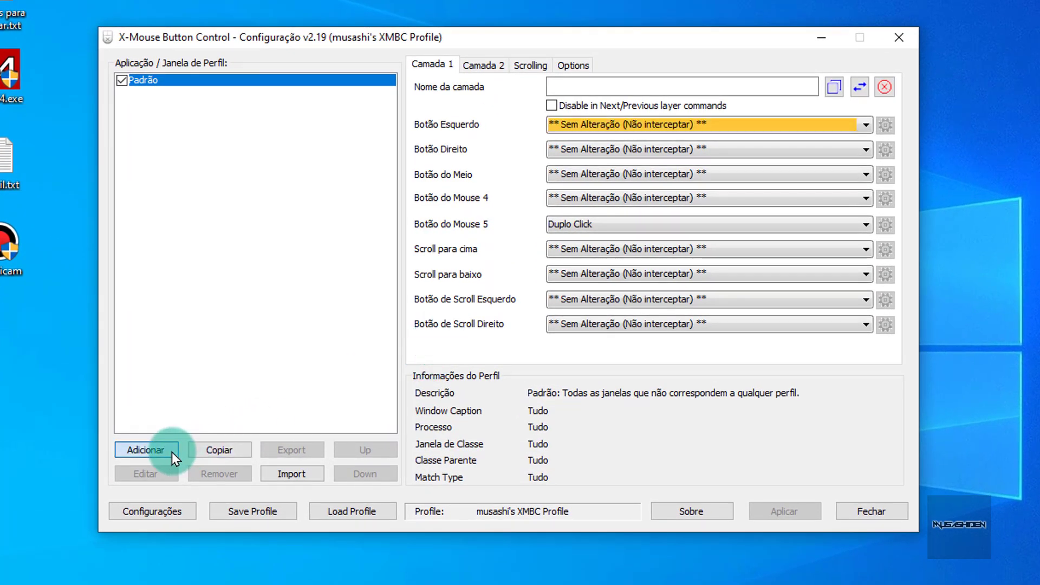
scroll(408, 201, "down", 3)
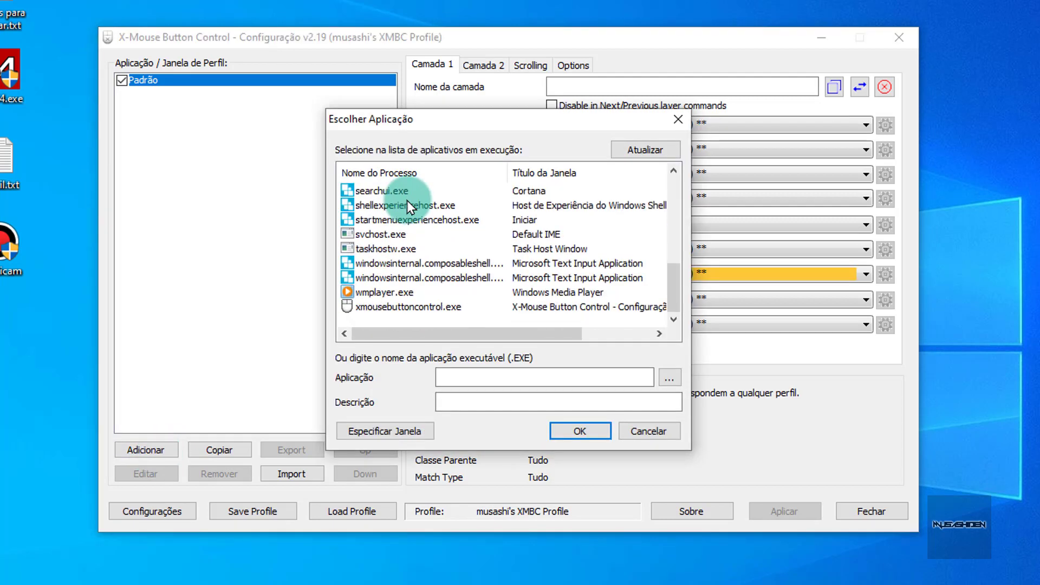
scroll(408, 200, "up", 3)
scroll(408, 203, "down", 3)
scroll(407, 202, "up", 3)
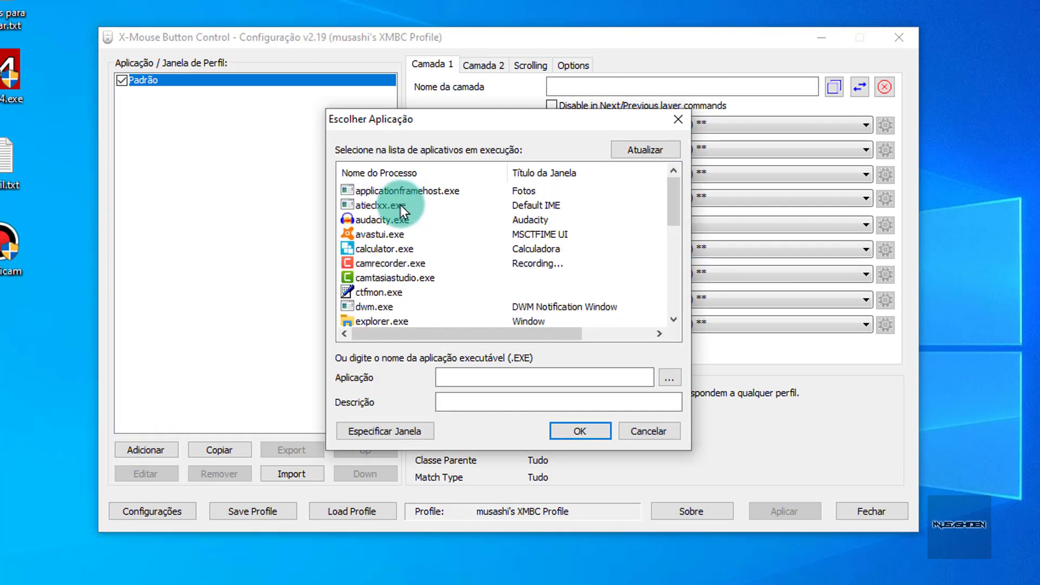
left_click(386, 219)
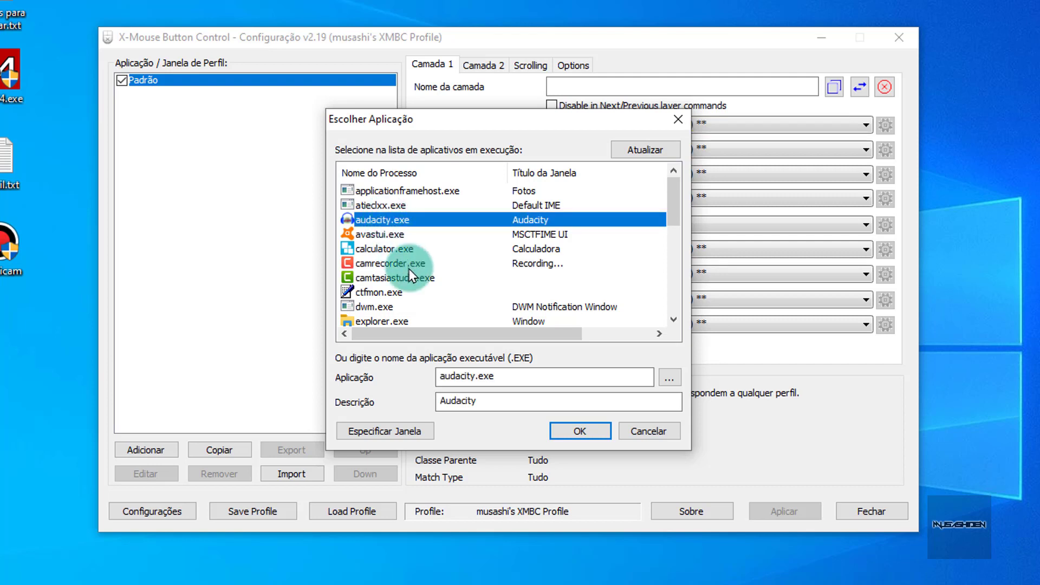
left_click(489, 403)
double_click(499, 401)
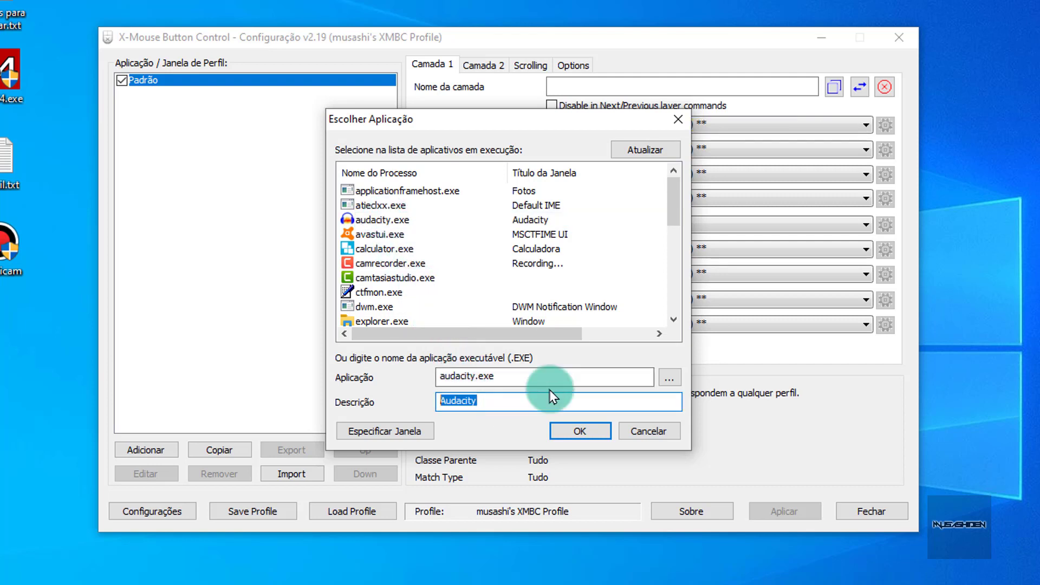
type("Audacity")
left_click(595, 430)
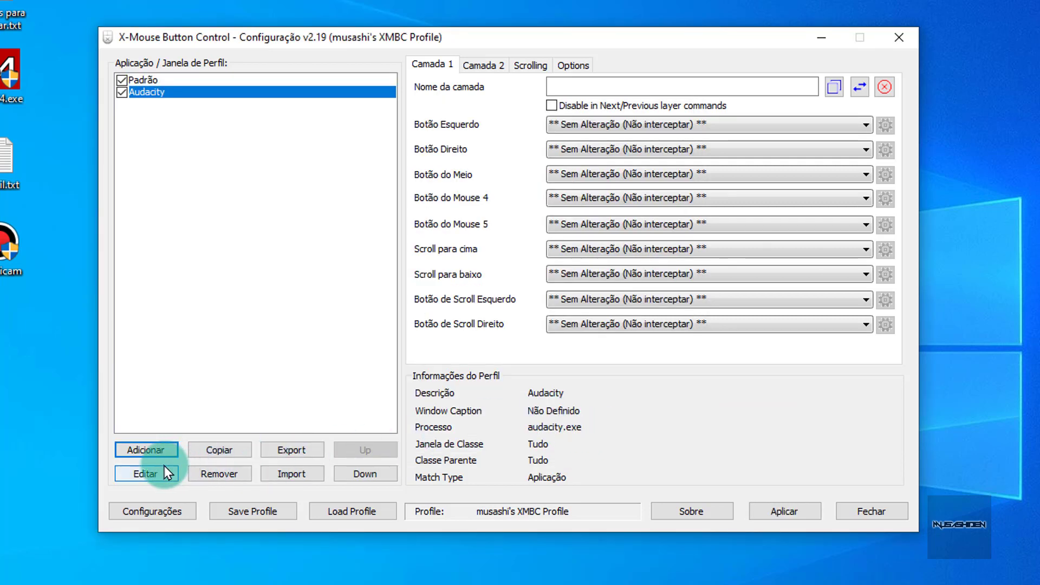
Edit the Audacity profile, browse for another executable as far as CCleaner.exe in Arquivos de Programas, cancel the file choice, and close the dialog
left_click(148, 470)
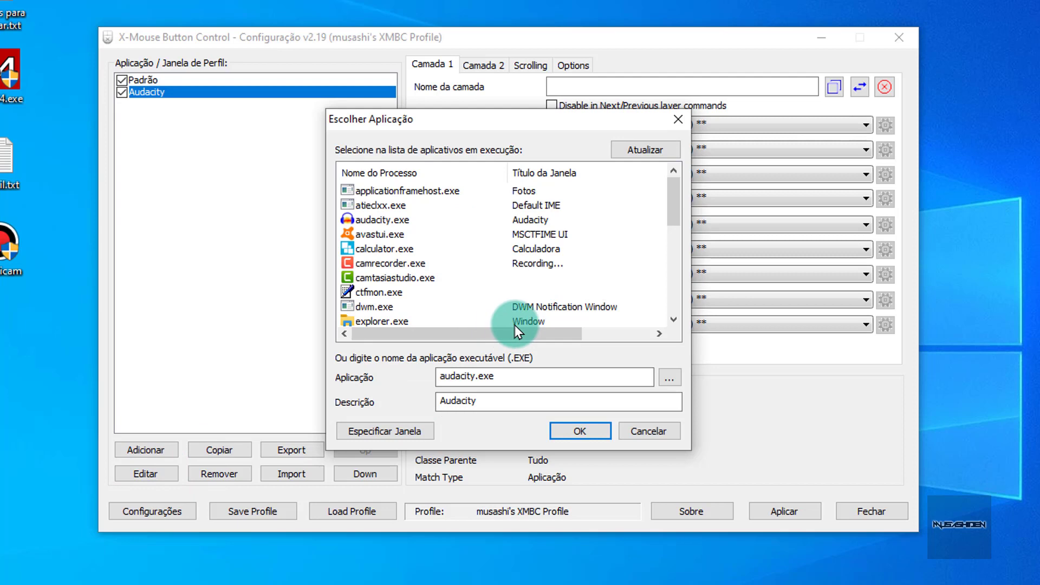
scroll(501, 325, "down", 5)
left_click(671, 379)
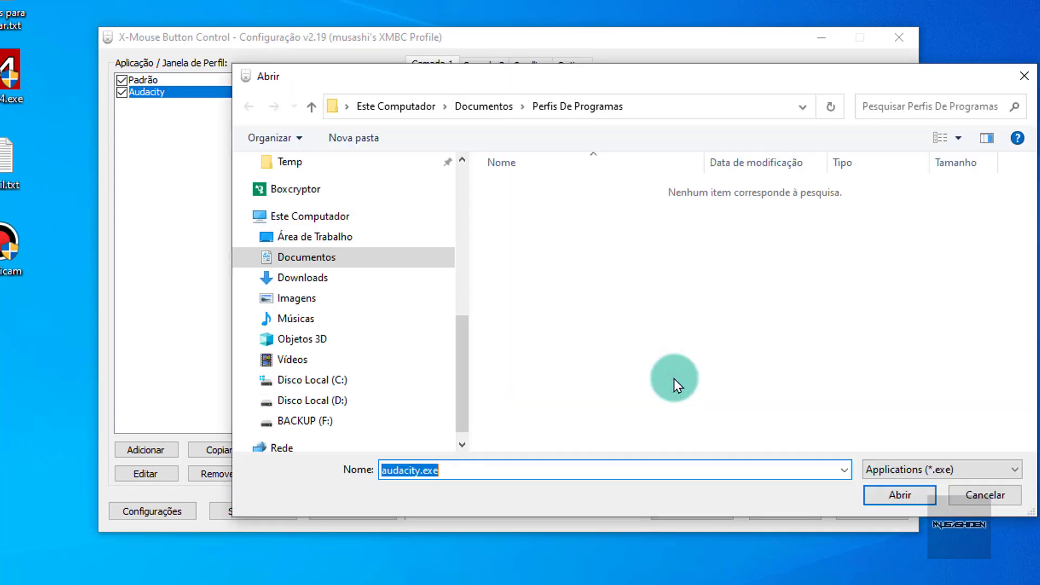
left_click(342, 401)
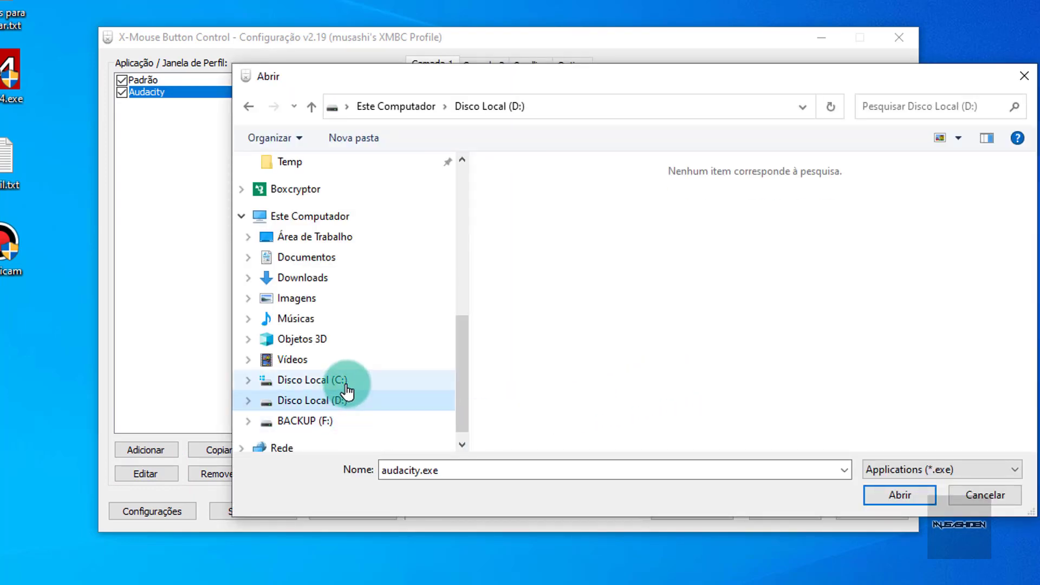
left_click(325, 380)
double_click(574, 301)
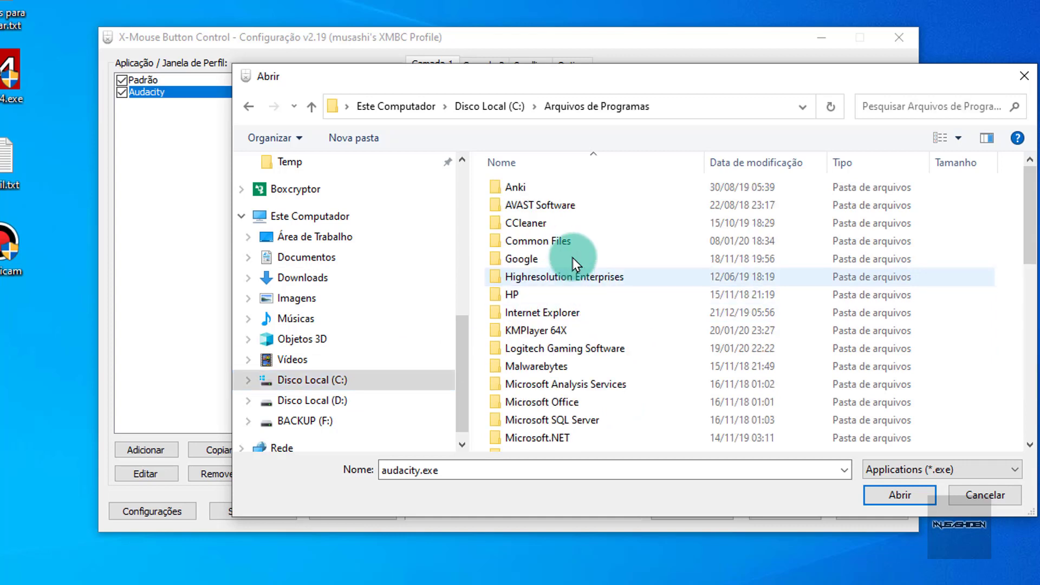
double_click(564, 227)
left_click(592, 224)
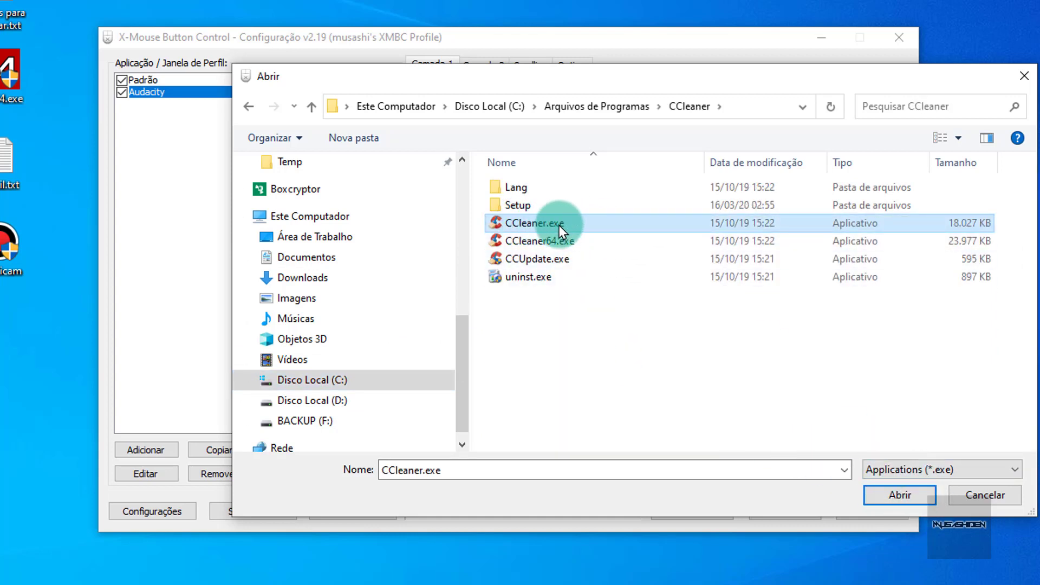
left_click(992, 503)
left_click(595, 436)
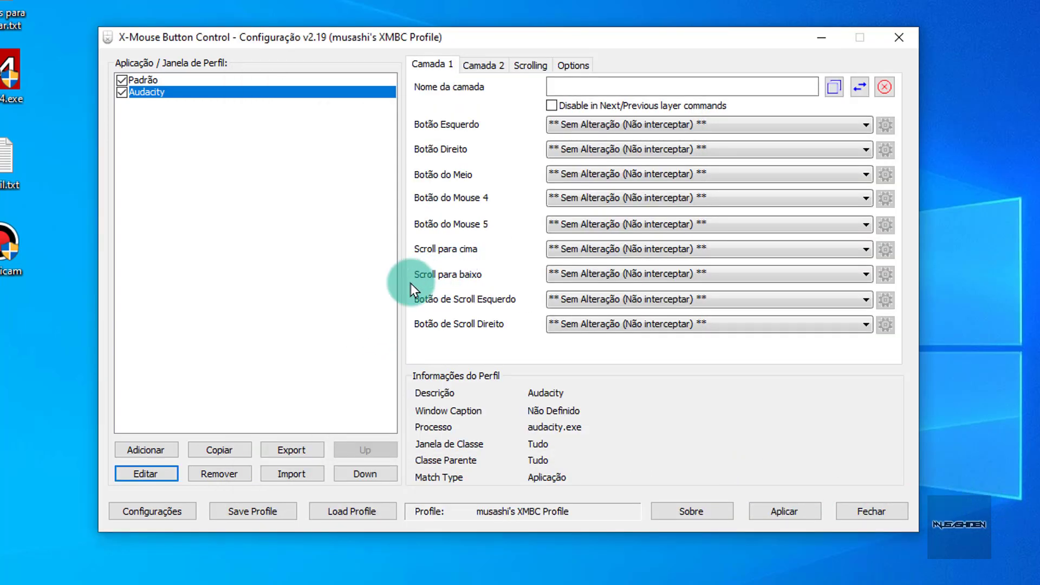
Choose simulated keys for mouse button 4 in the Audacity profile and review the available key tags
left_click(160, 97)
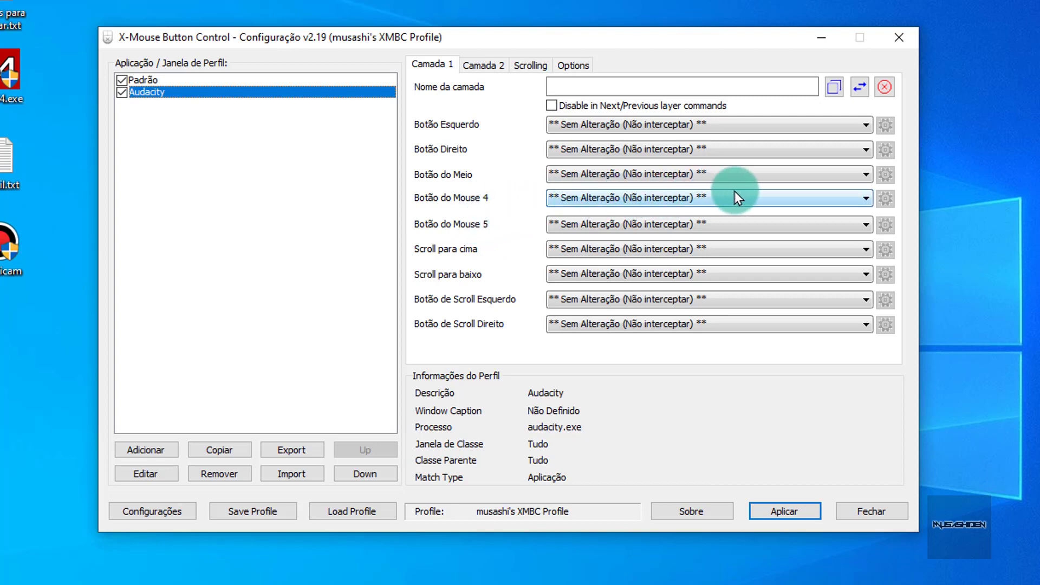
left_click(774, 199)
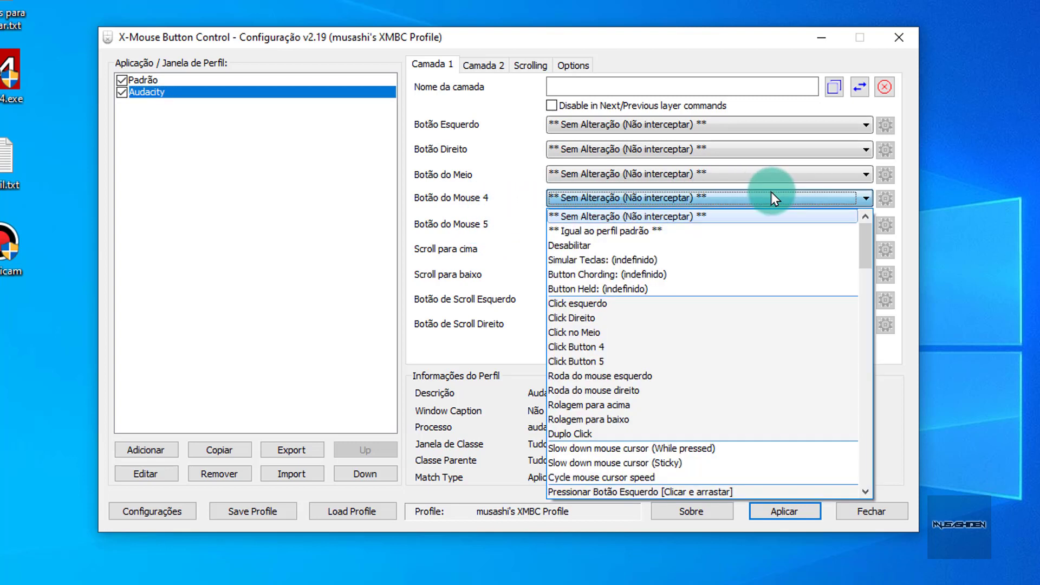
left_click(645, 261)
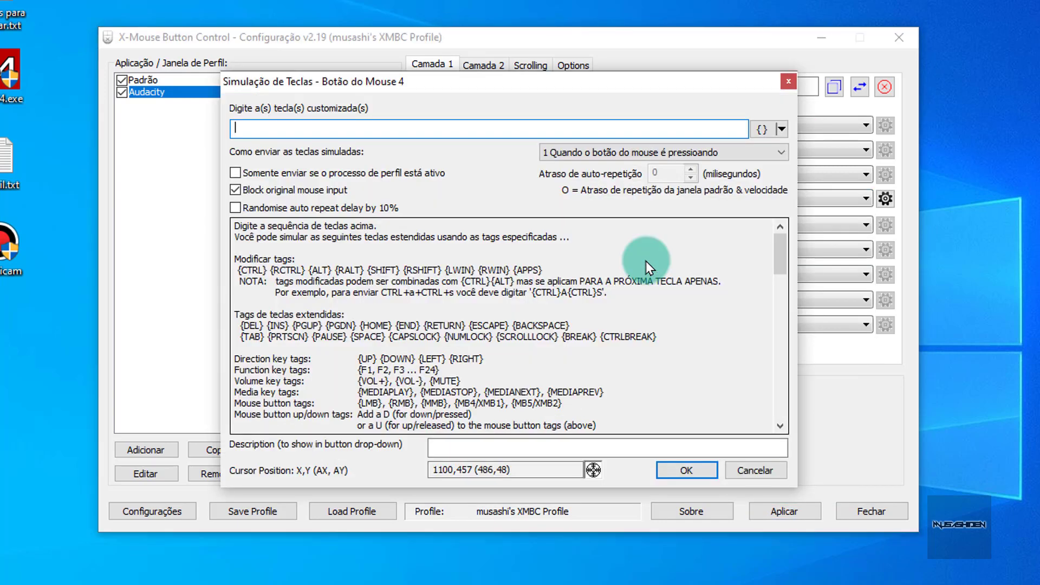
scroll(264, 266, "down", 10)
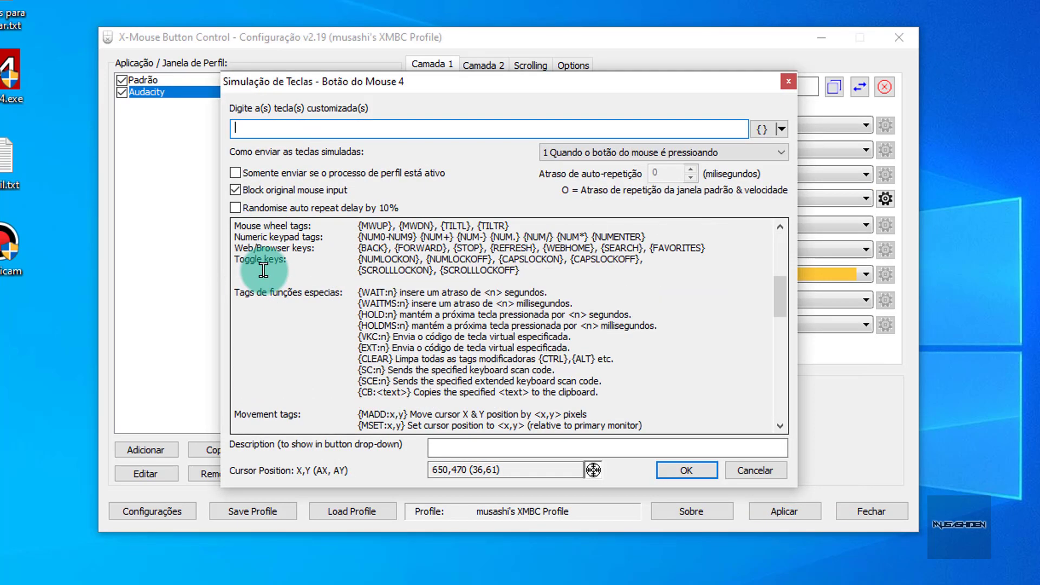
scroll(264, 266, "up", 10)
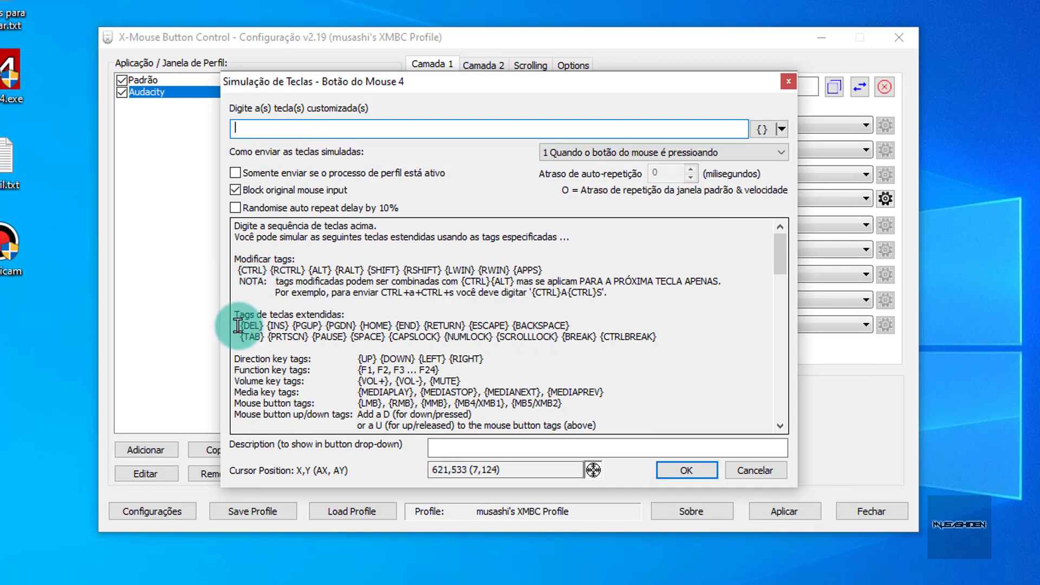
Set mouse button 4's simulated key sequence to {DEL}, copied from the tag list, and apply the profile changes
left_click_drag(239, 324, 265, 324)
key("ctrl+c")
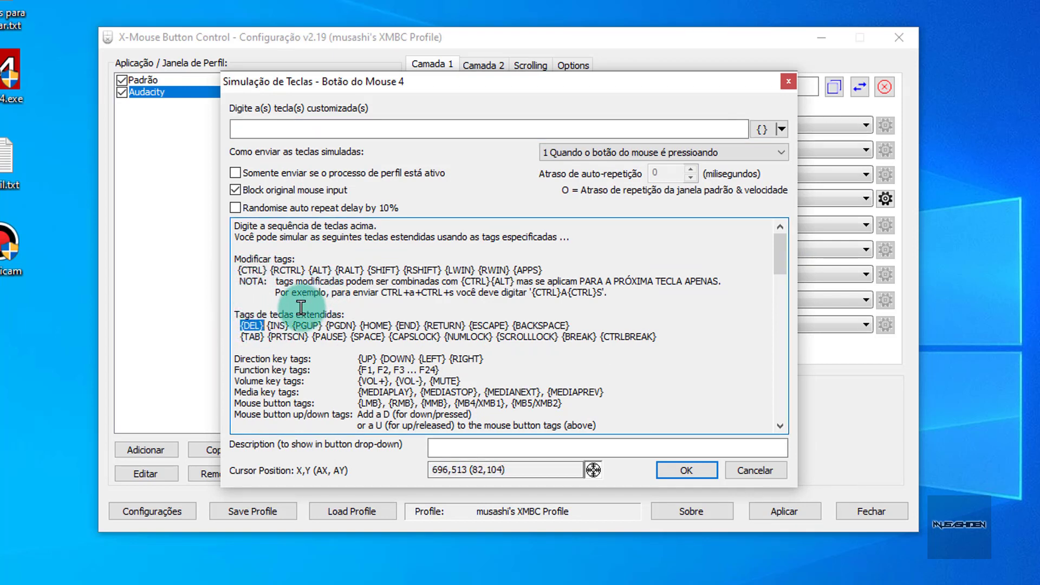
left_click(299, 132)
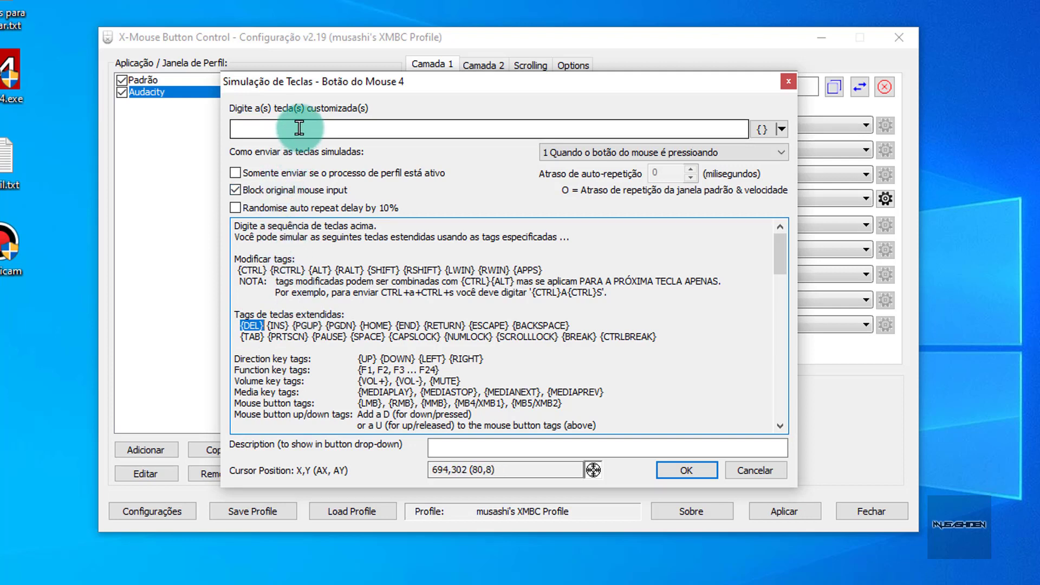
key("ctrl+v")
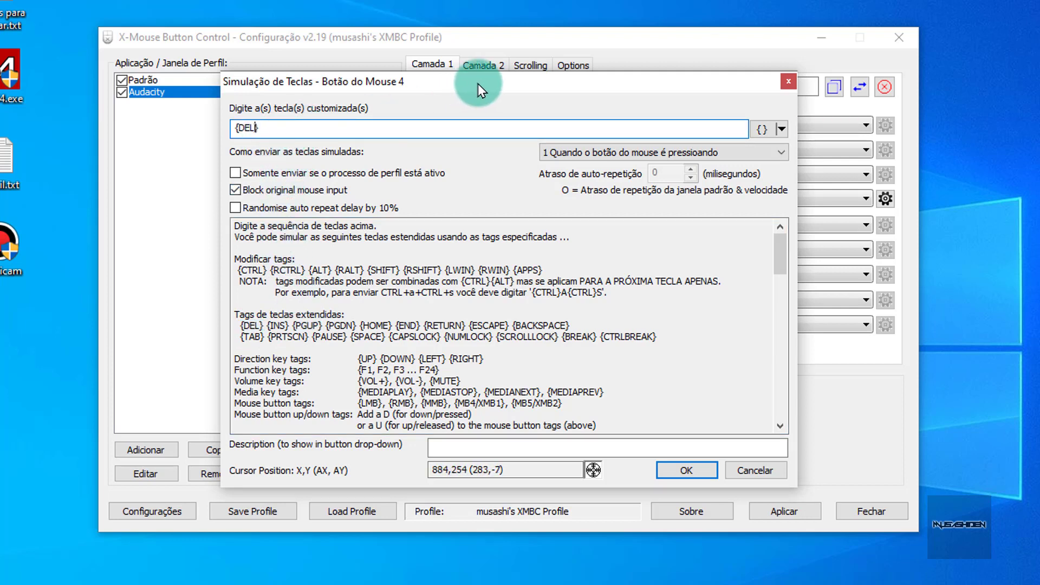
left_click(323, 130)
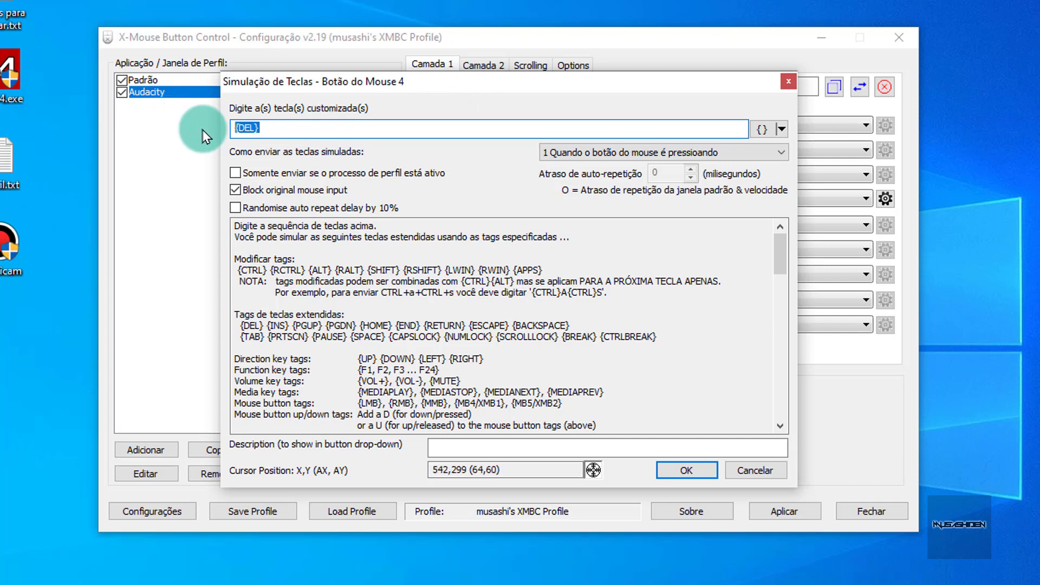
left_click(321, 130)
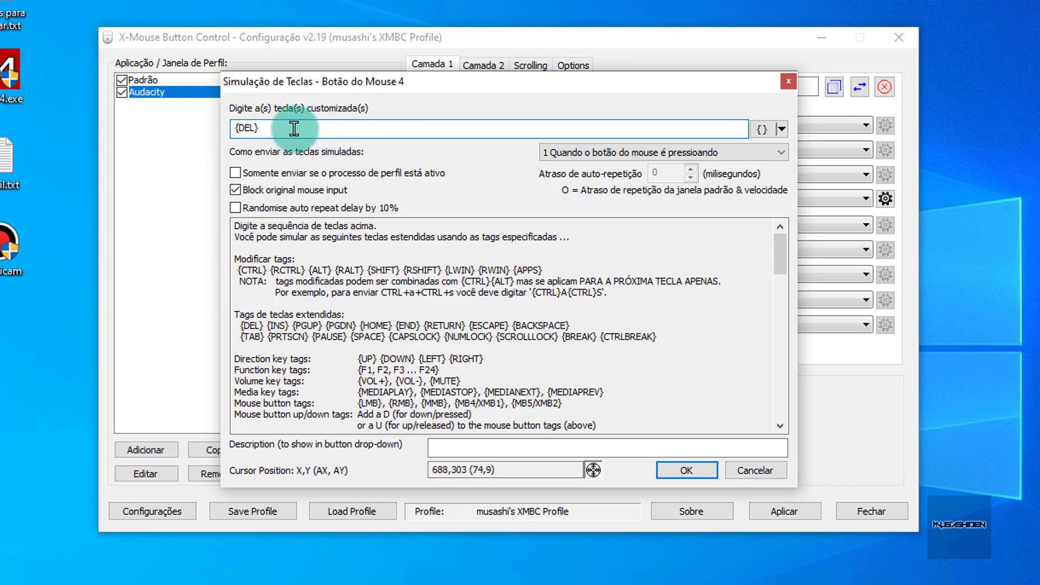
left_click(233, 129)
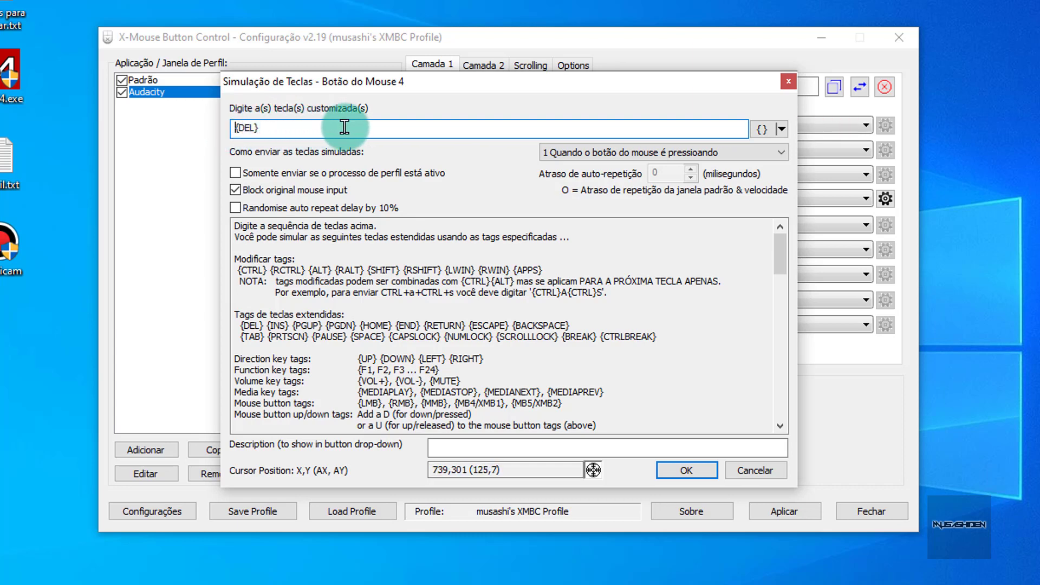
left_click(670, 470)
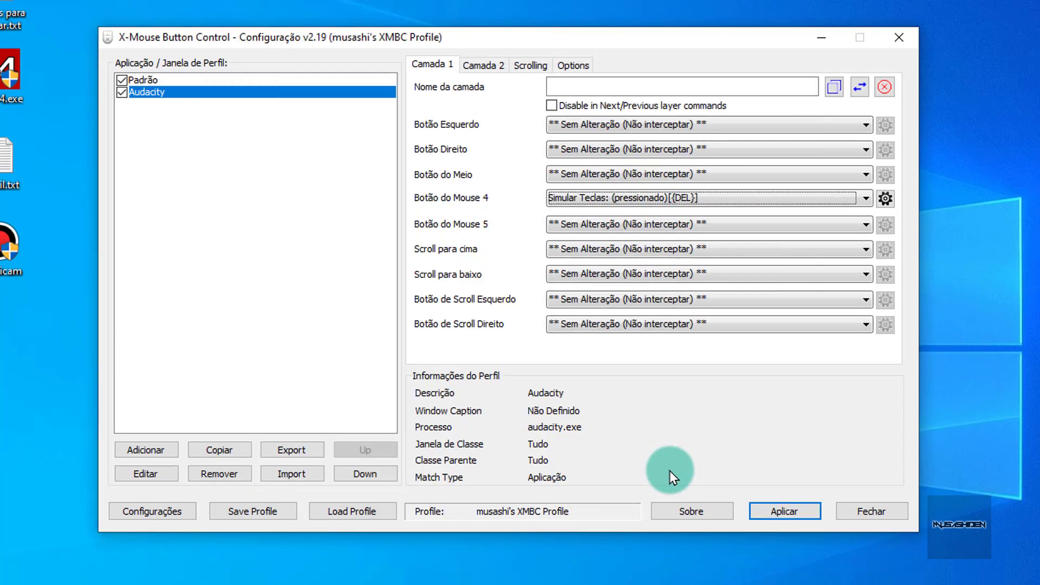
left_click(796, 512)
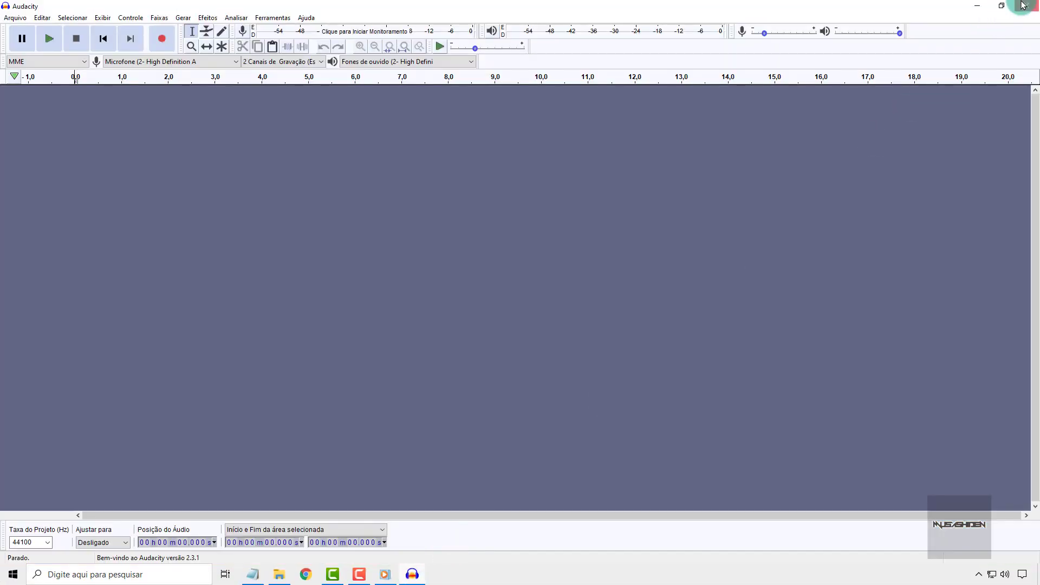
Close the empty Audacity window and reopen Audacity with the recent project teste de gravação.aup
left_click(1023, 5)
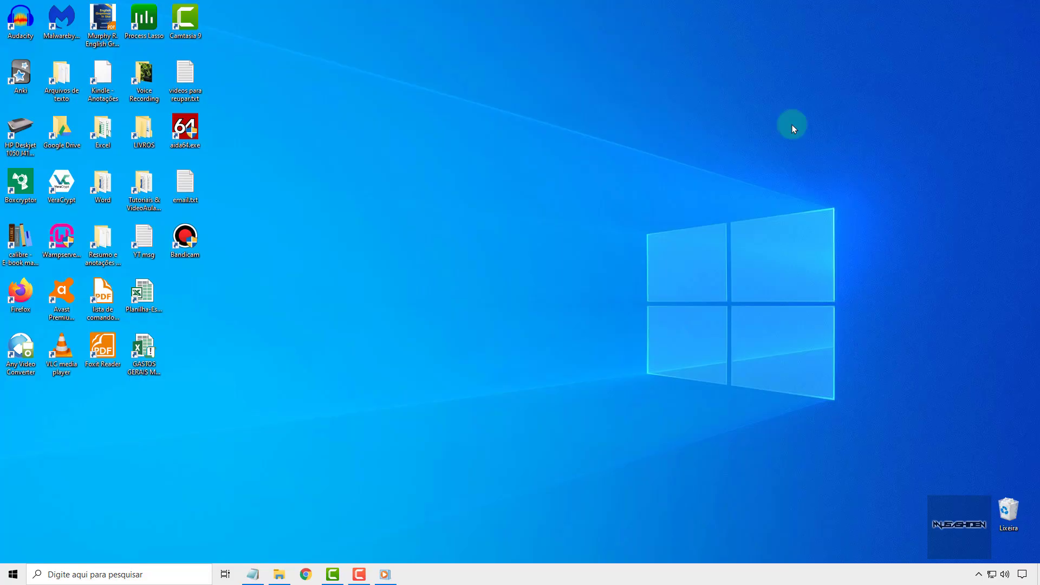
left_click(13, 574)
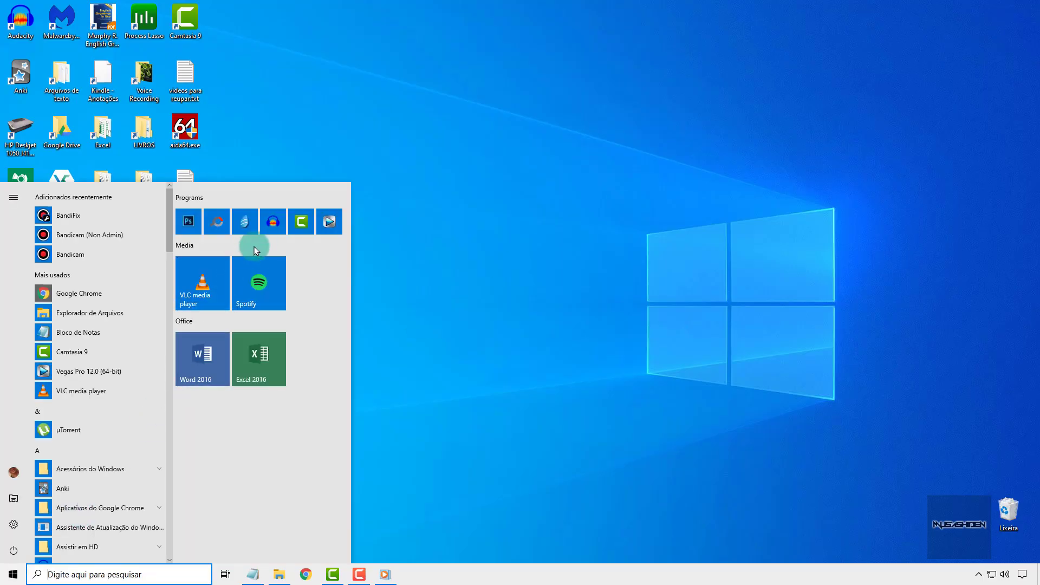
right_click(275, 226)
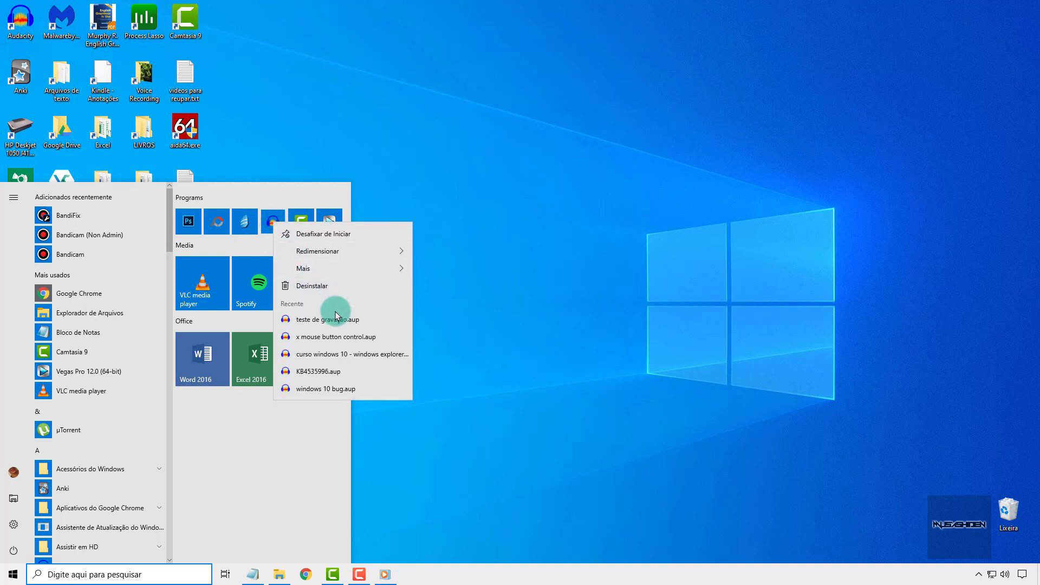
left_click(350, 321)
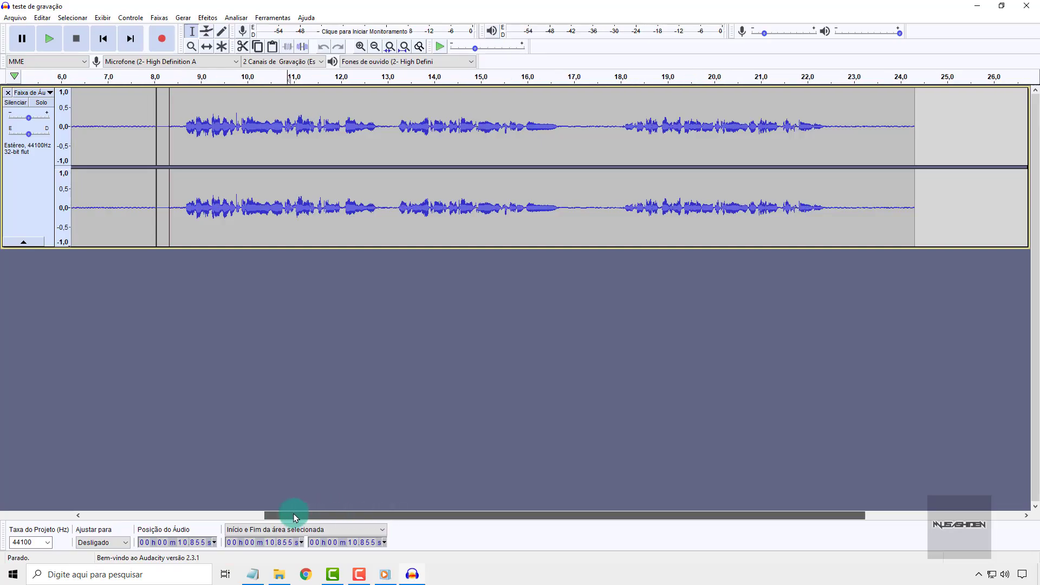
Delete the silence from about 4.9 to 10.9 s in the recording
left_click_drag(275, 515, 108, 530)
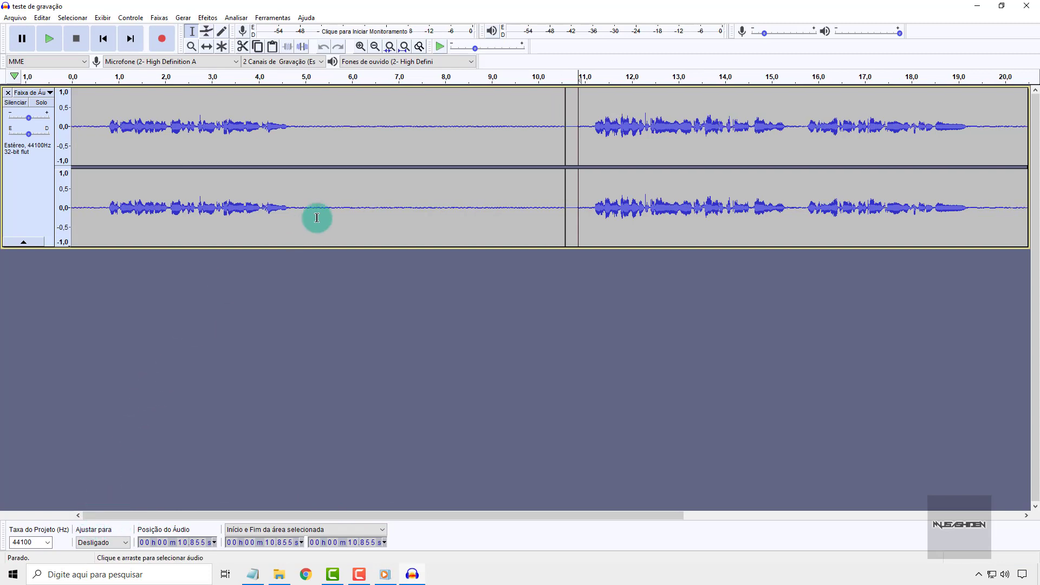
left_click_drag(299, 128, 376, 126)
left_click_drag(485, 121, 586, 126)
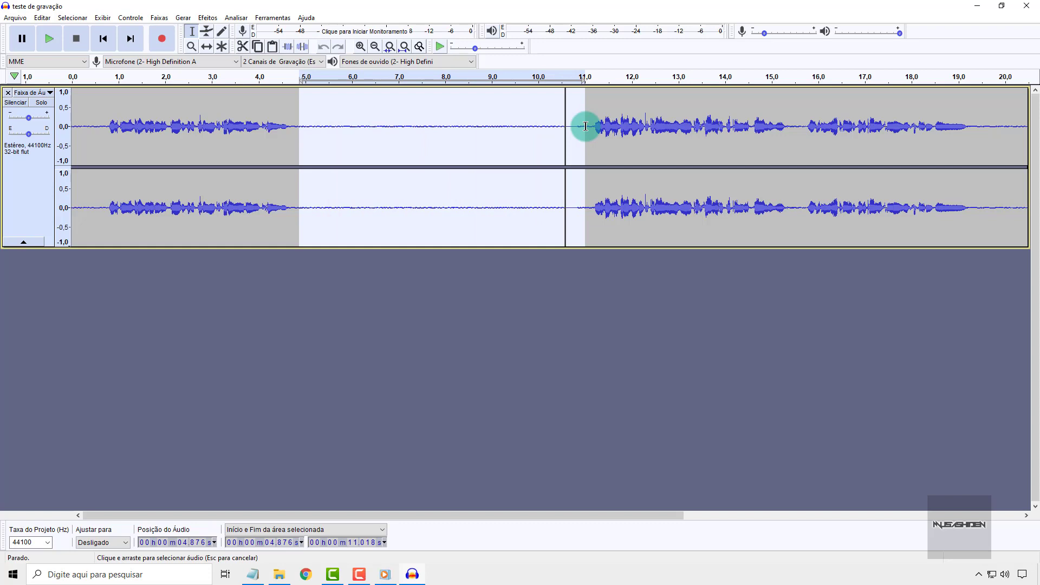
left_click(315, 145)
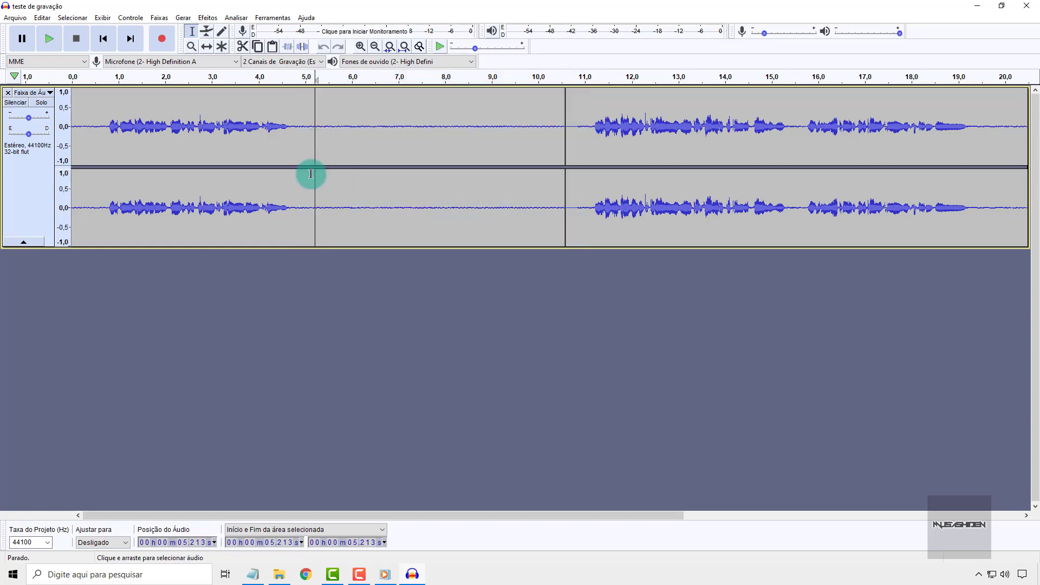
left_click_drag(300, 142, 582, 100)
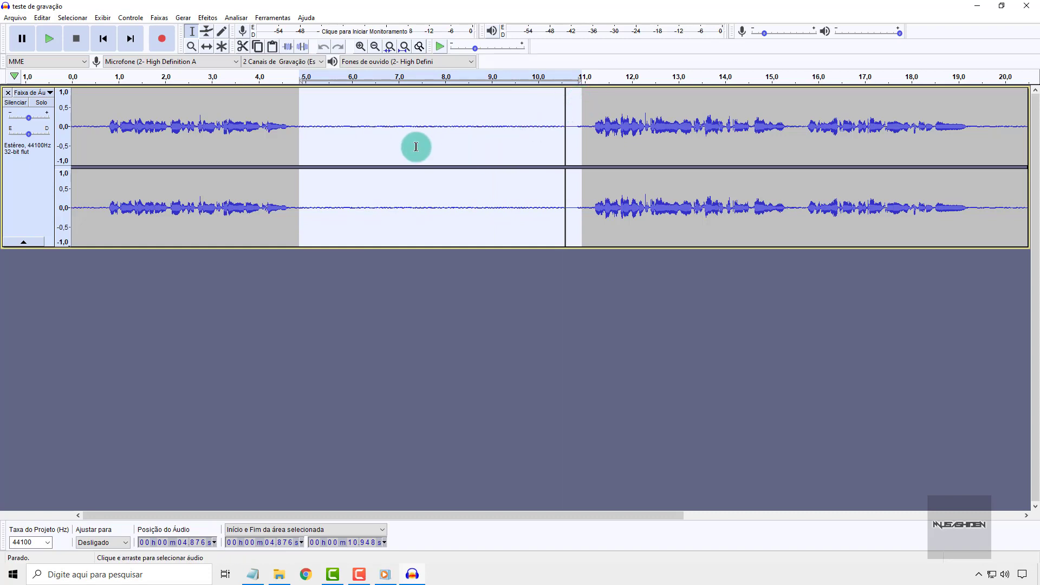
key("Delete")
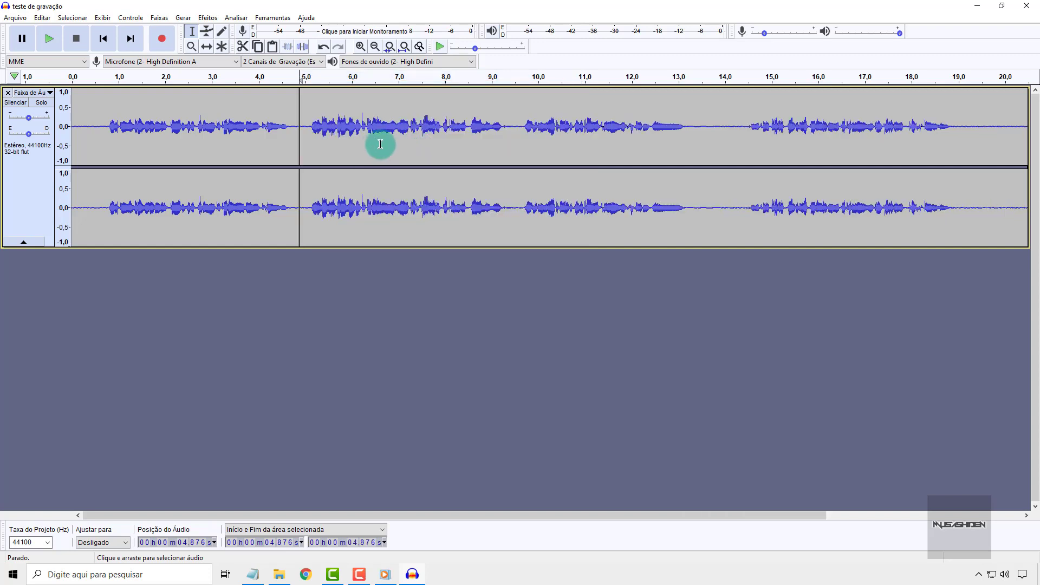
Delete the silence from about 13.2 to 14.2 s in the recording, and another 1.1 s of silence starting at about 18.0 s
left_click_drag(686, 116, 736, 110)
key("Delete")
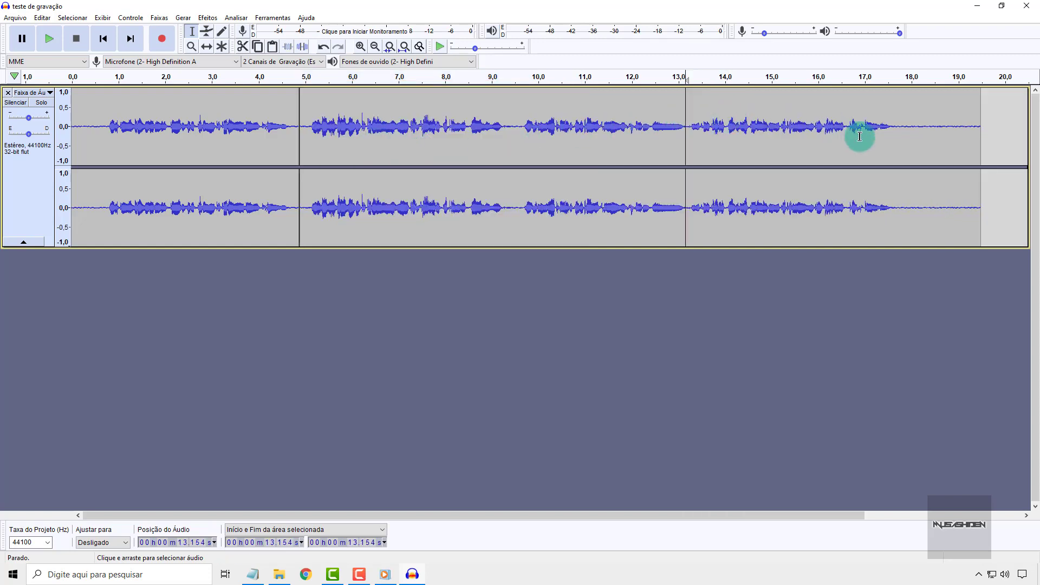
left_click_drag(964, 107, 913, 109)
key("Delete")
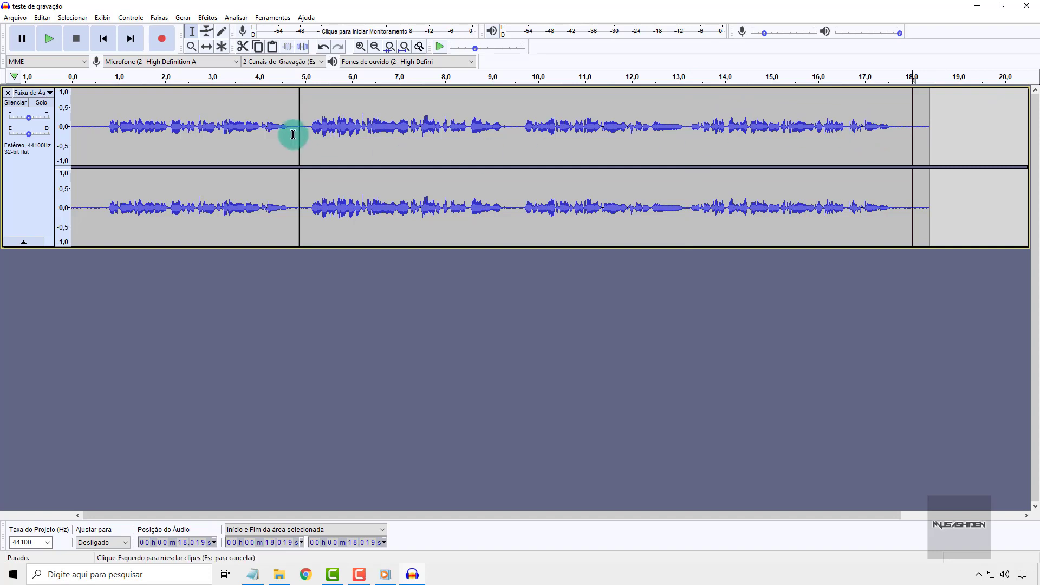
Delete about 0.6 s of silence at the recording's start and shorten the pauses near 4.1 and 8.3 s
left_click_drag(102, 128, 47, 132)
key("Delete")
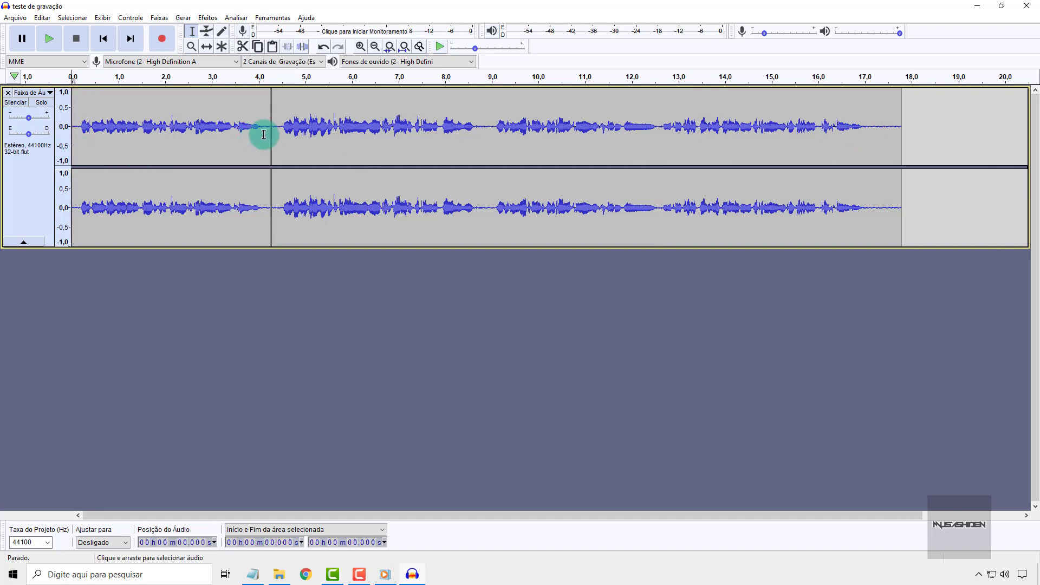
left_click_drag(265, 132, 281, 125)
key("Delete")
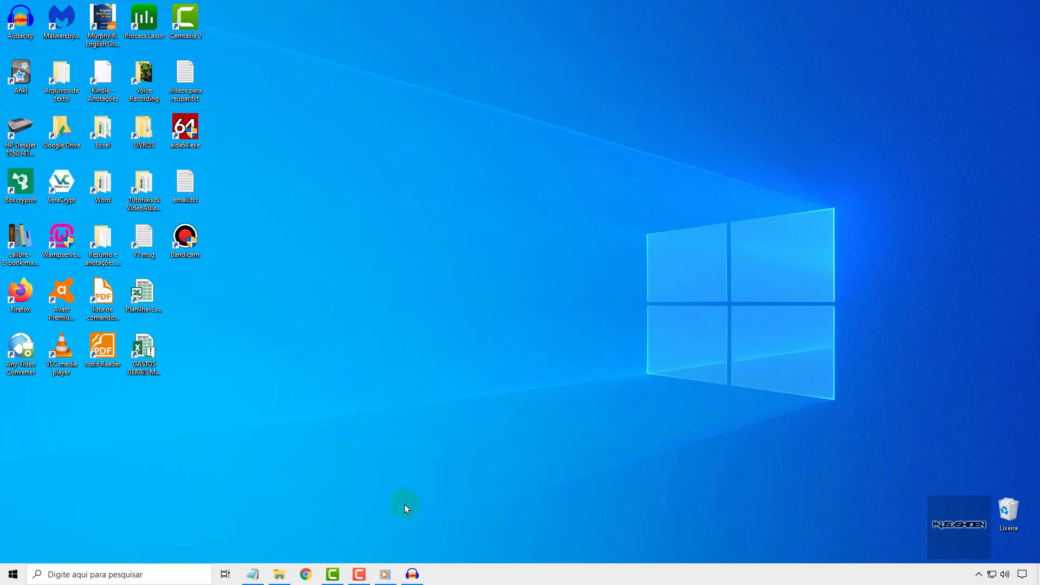
Close the Audacity project, answer the closing prompt, and switch to the X-Mouse Button Control configuration
left_click(413, 575)
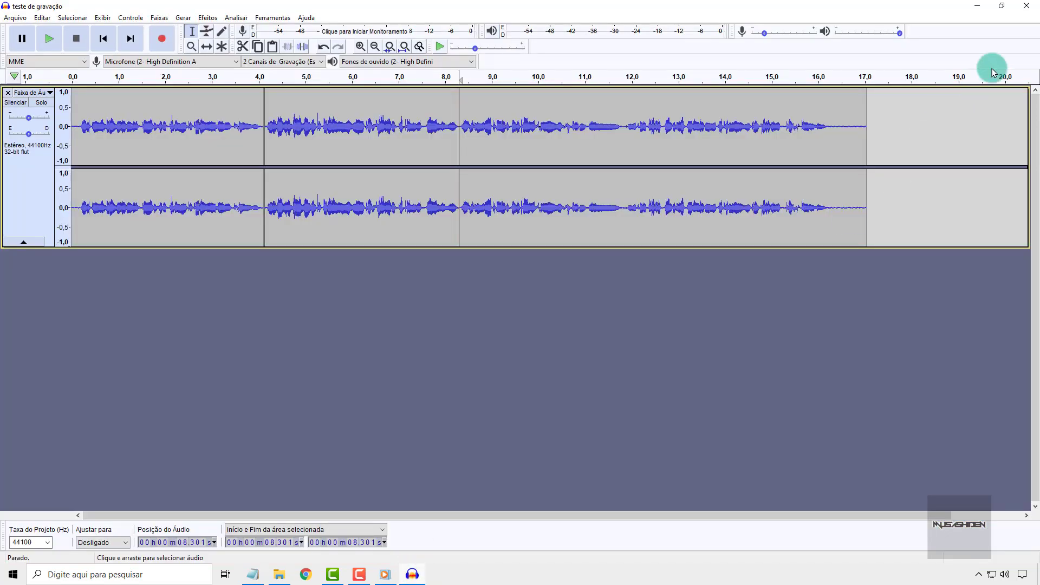
left_click(1027, 6)
left_click(531, 281)
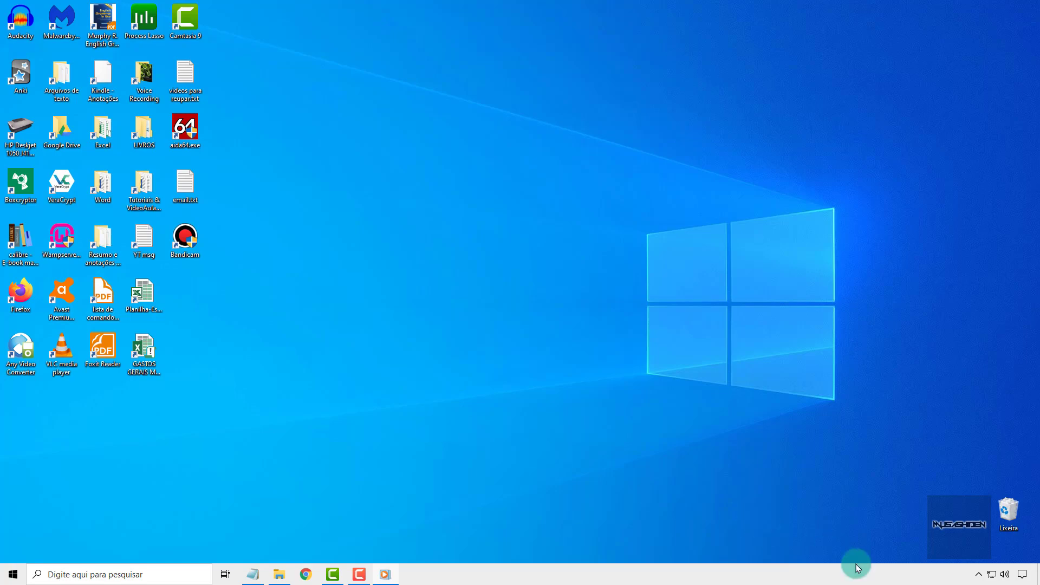
left_click(982, 579)
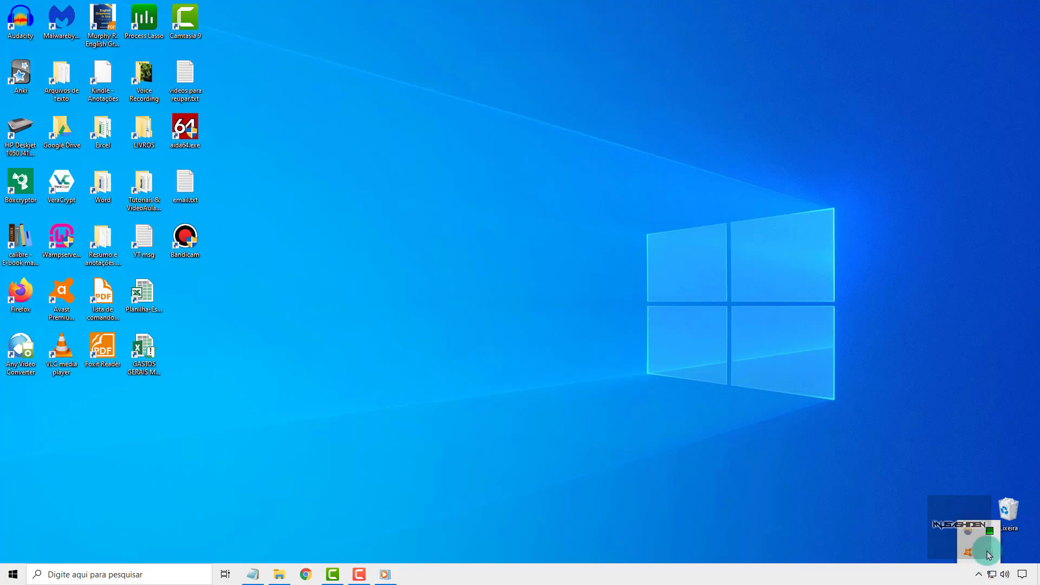
left_click(989, 553)
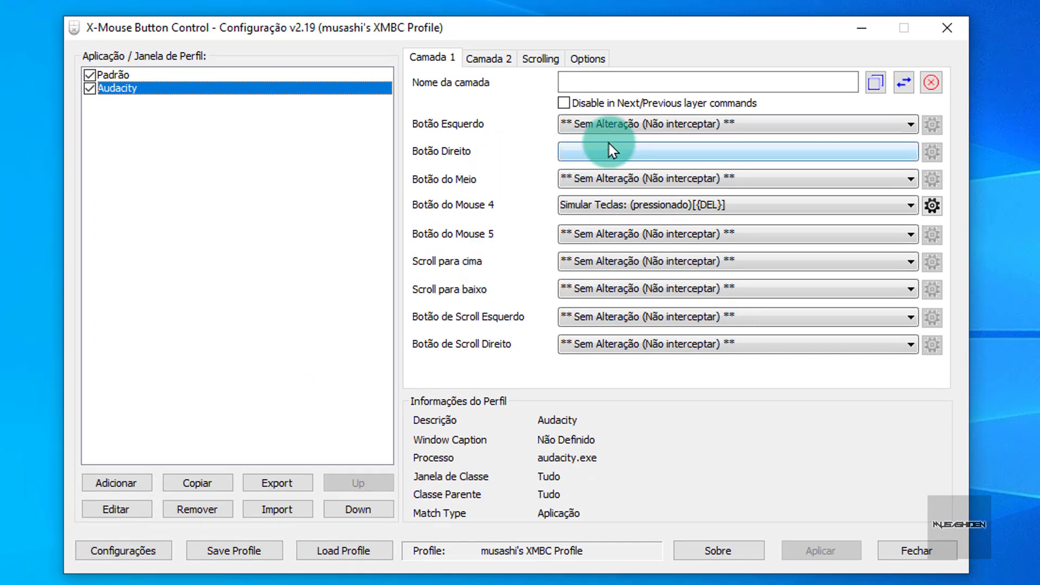
Examine the actions that can be assigned to the left and middle mouse buttons in the Audacity profile
left_click(693, 121)
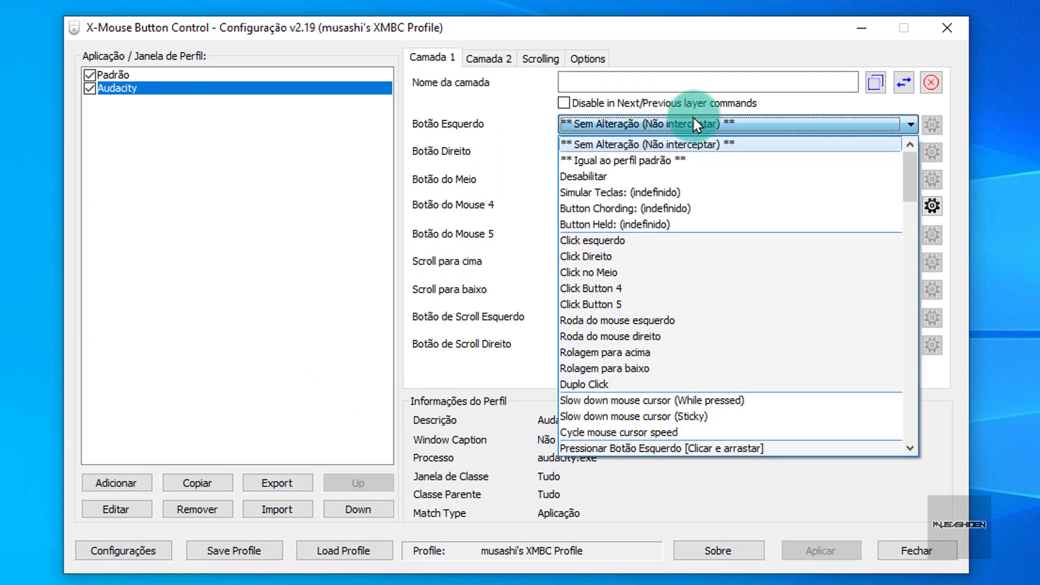
left_click(702, 129)
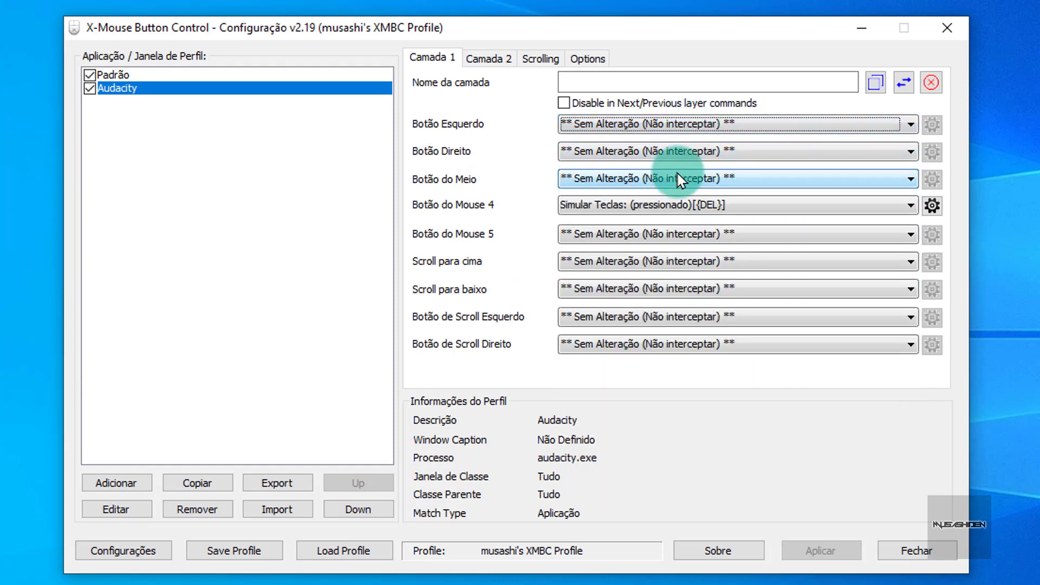
left_click(681, 174)
scroll(684, 264, "down", 10)
scroll(743, 249, "up", 2)
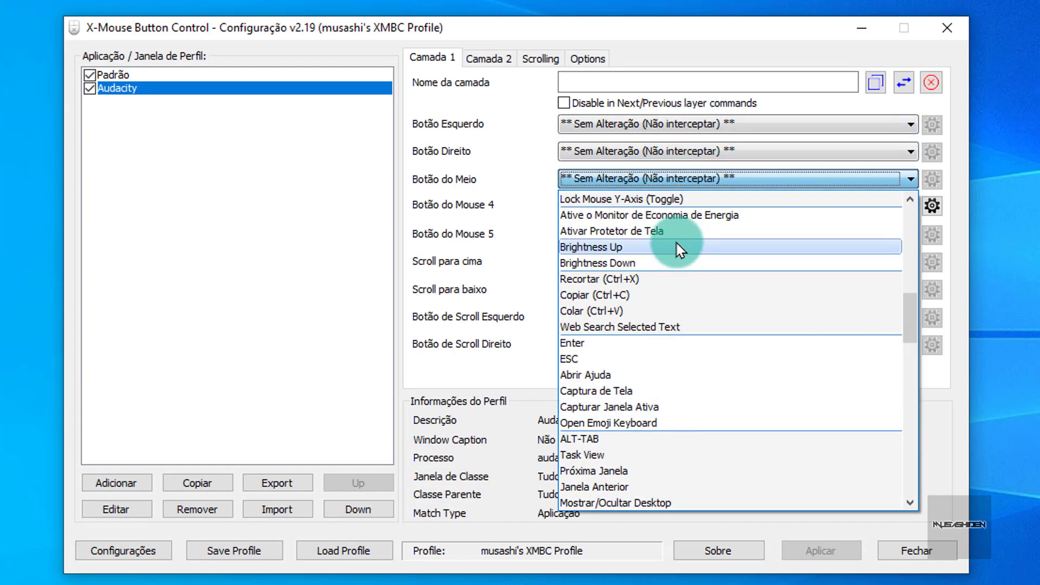
scroll(680, 239, "down", 7)
scroll(770, 226, "down", 7)
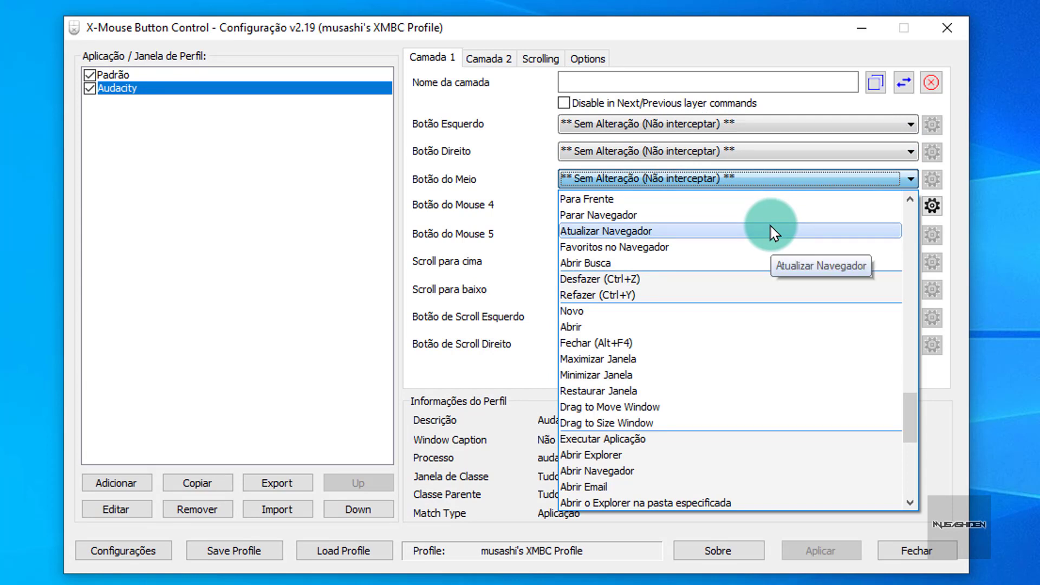
scroll(753, 271, "down", 2)
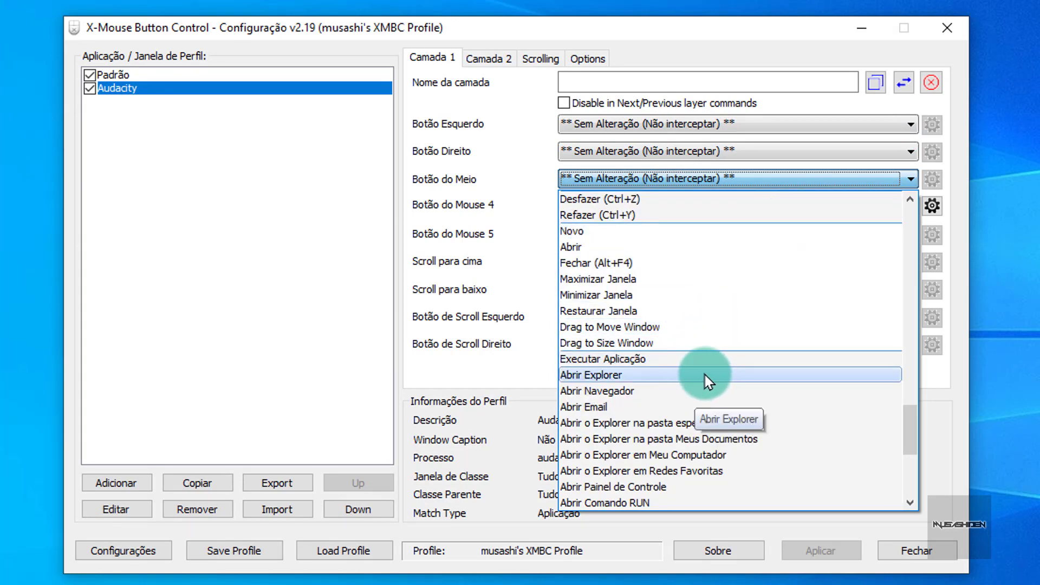
left_click_drag(911, 430, 916, 347)
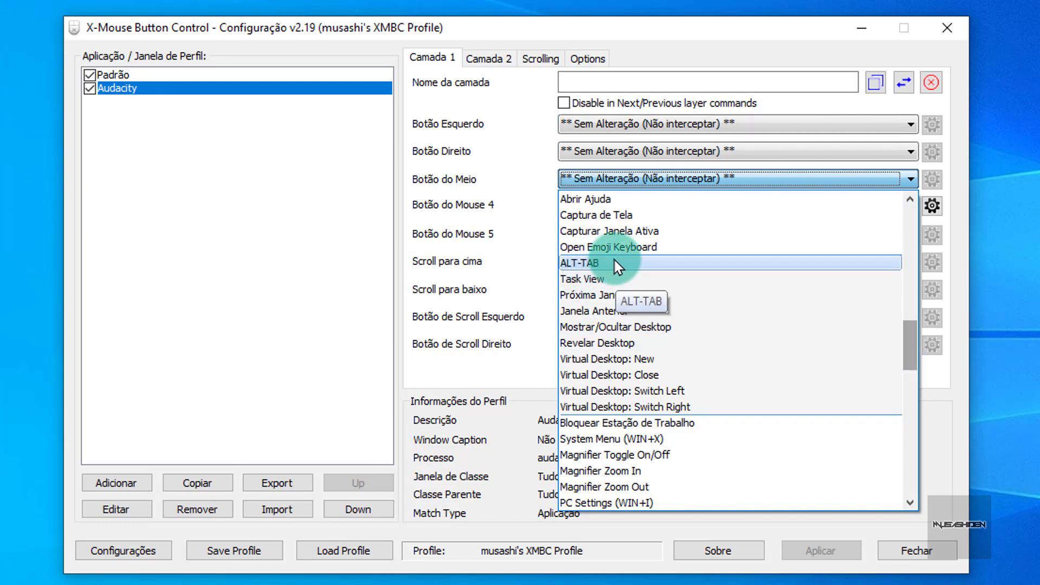
left_click_drag(908, 341, 901, 294)
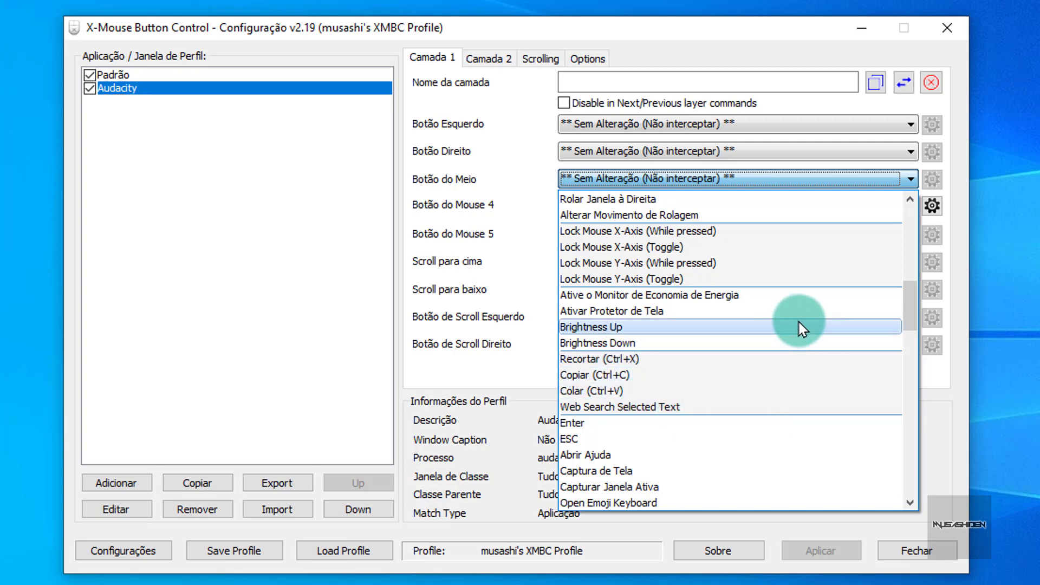
scroll(801, 327, "up", 2)
scroll(802, 327, "up", 8)
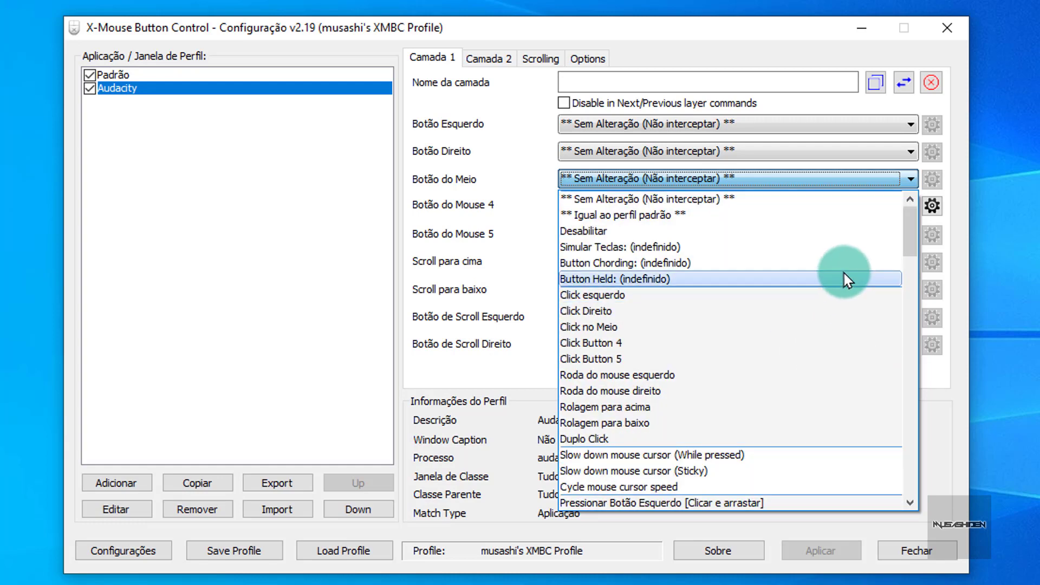
left_click_drag(912, 212, 528, 252)
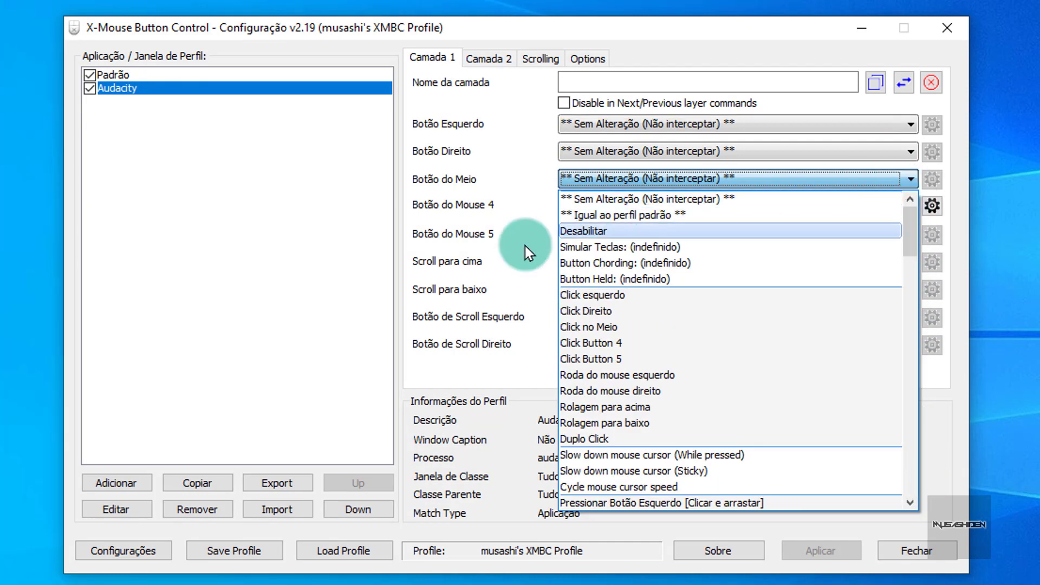
left_click(470, 217)
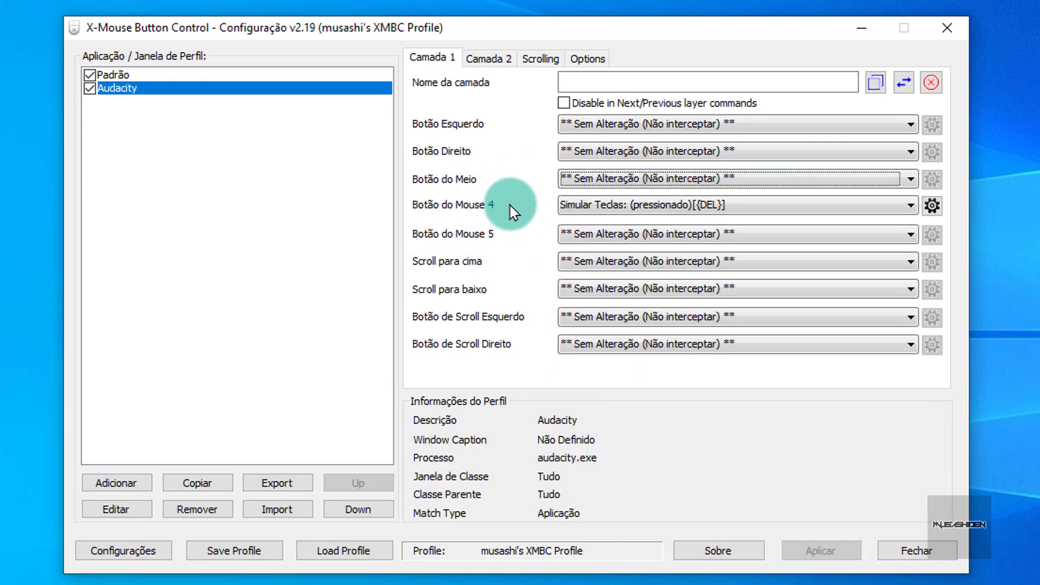
Assign Click esquerdo to mouse button 5 in the Audacity profile
left_click(649, 235)
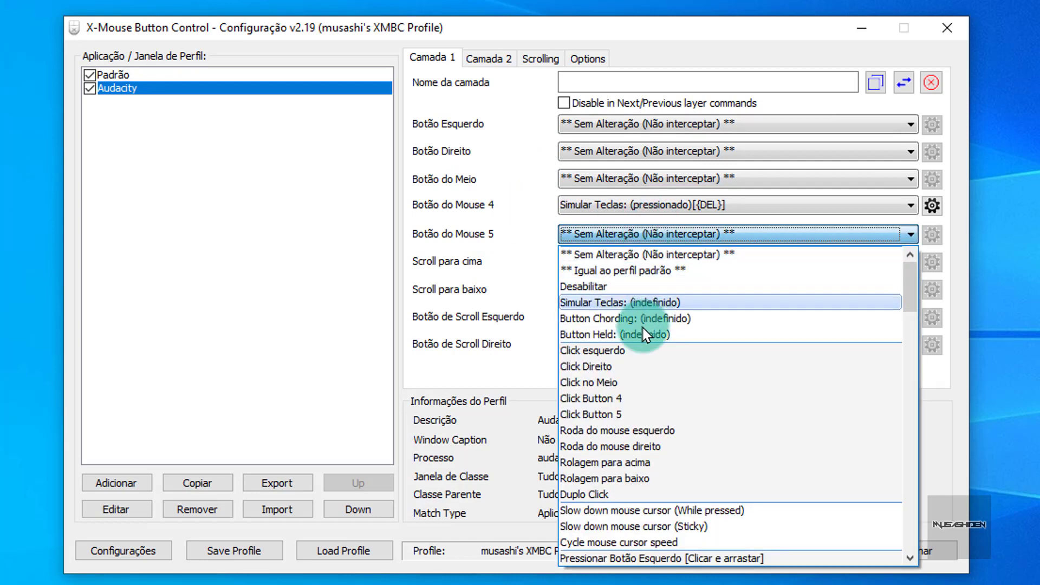
left_click(638, 351)
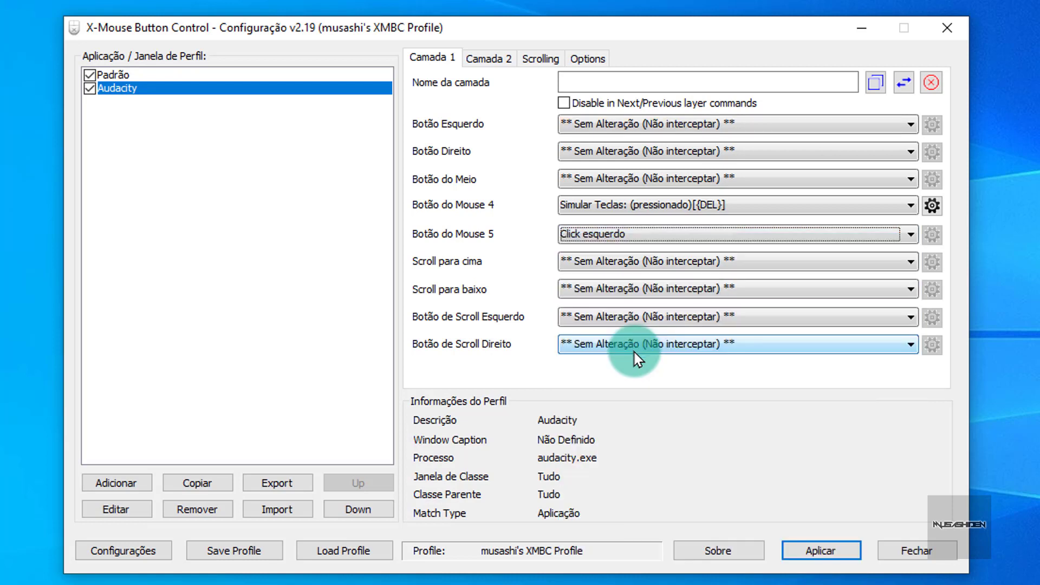
left_click(473, 224)
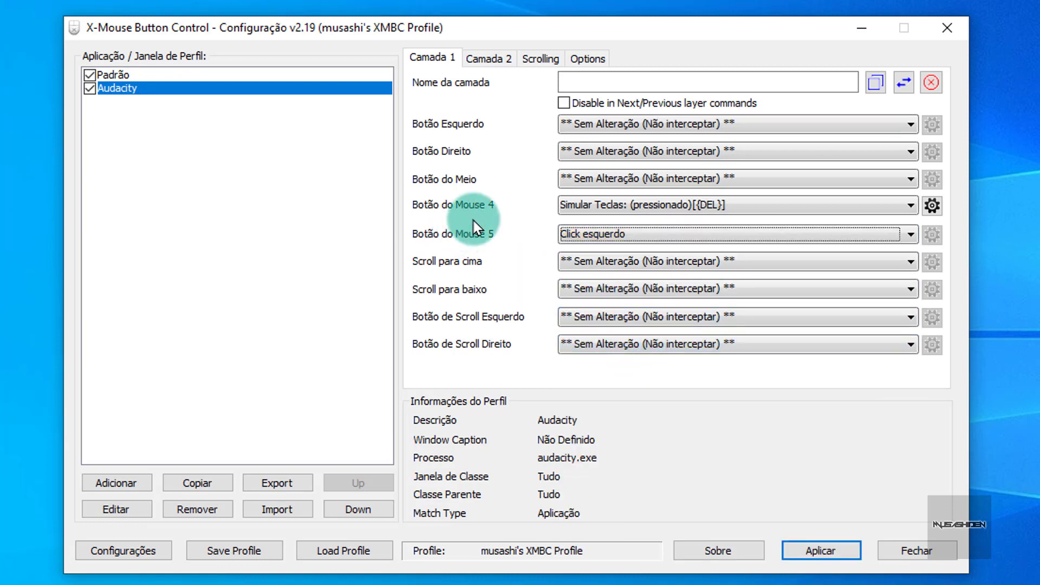
left_click(505, 273)
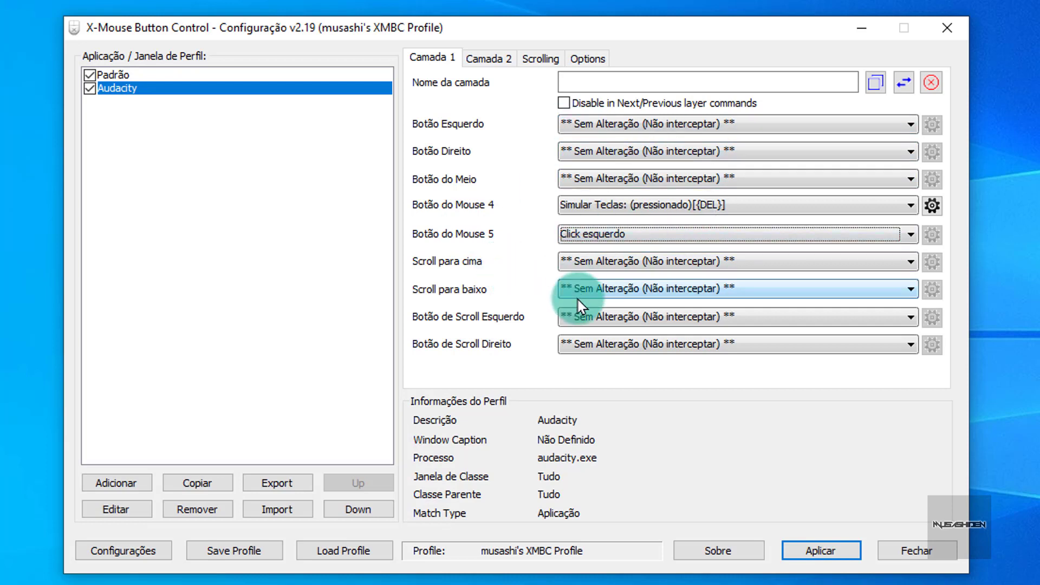
left_click(492, 279)
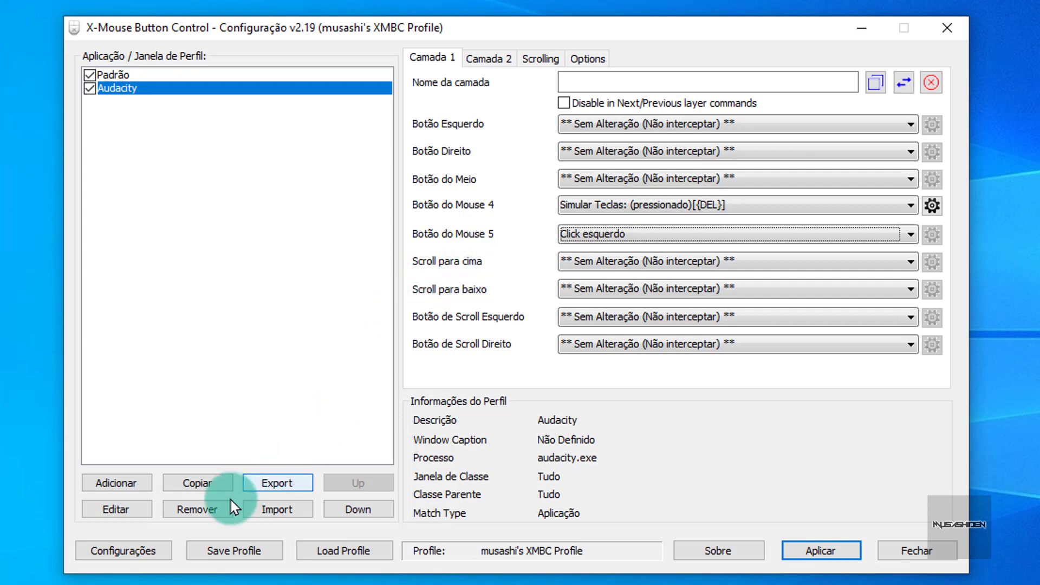
Remove the Audacity profile and apply the change
left_click(209, 511)
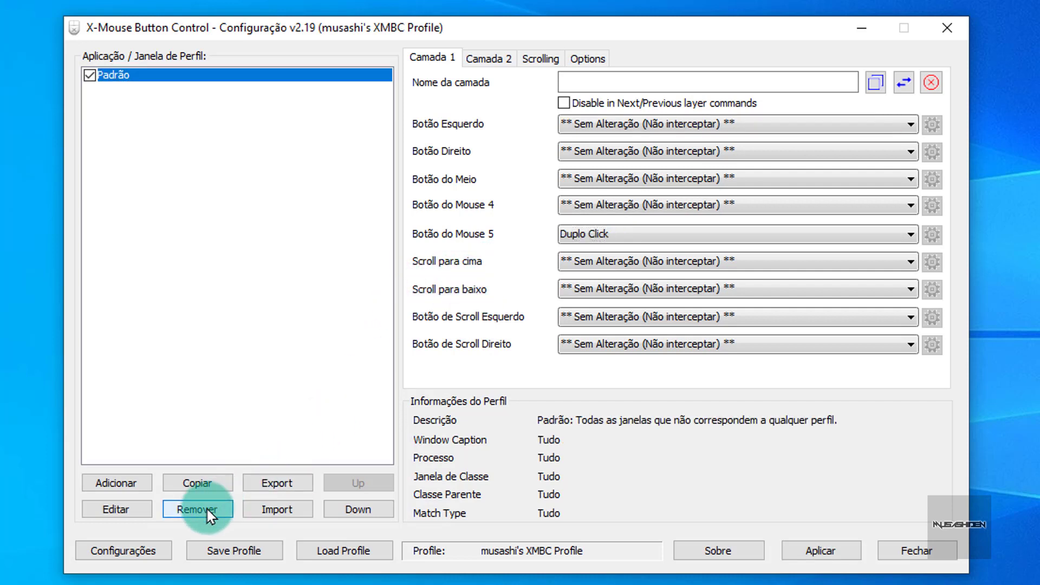
left_click(857, 554)
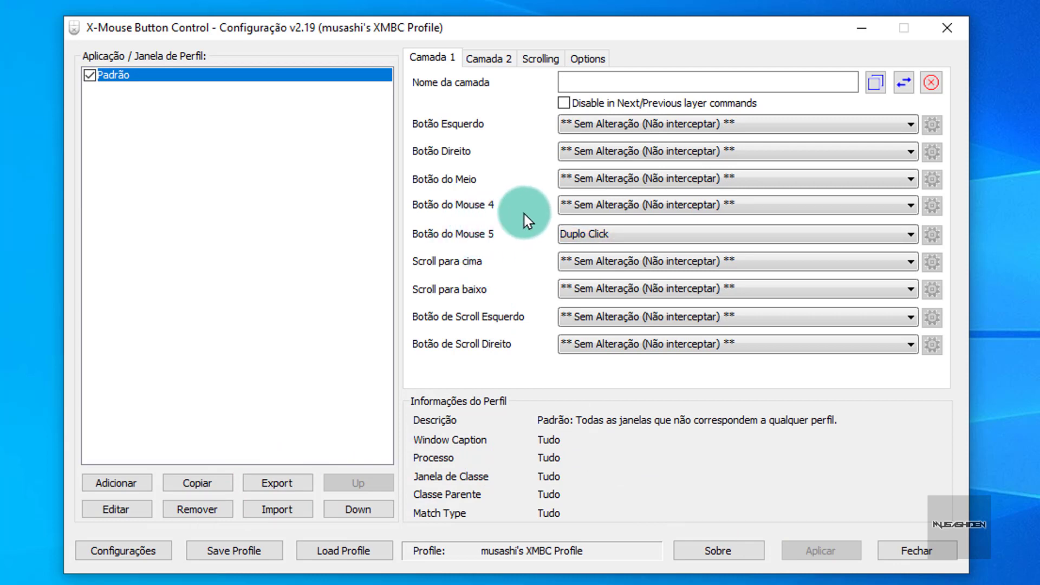
Choose simulated keys for mouse button 4 in the Padrão profile and copy the {CTRL} tag into its key sequence
left_click(889, 205)
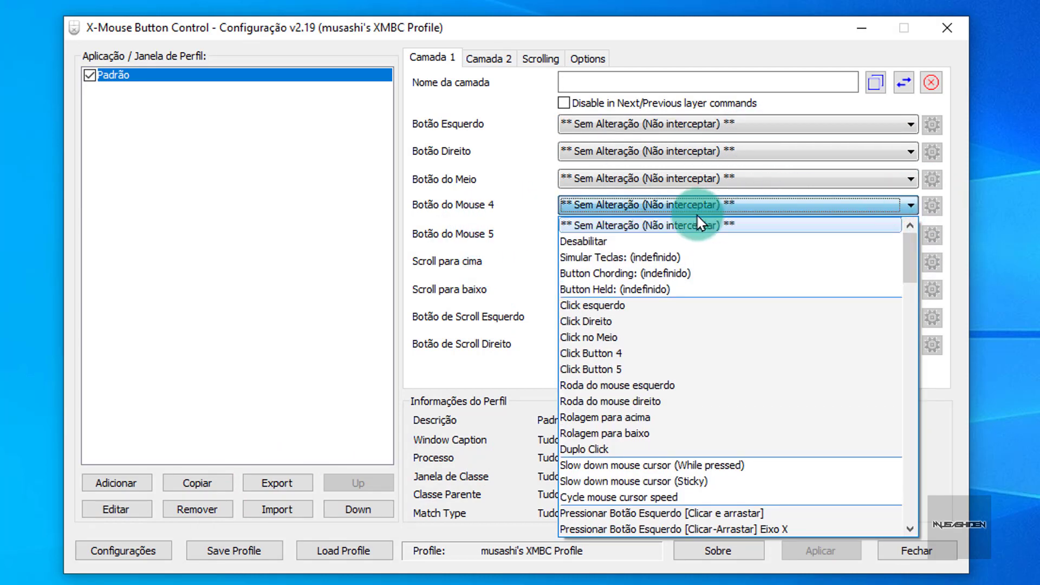
left_click(482, 227)
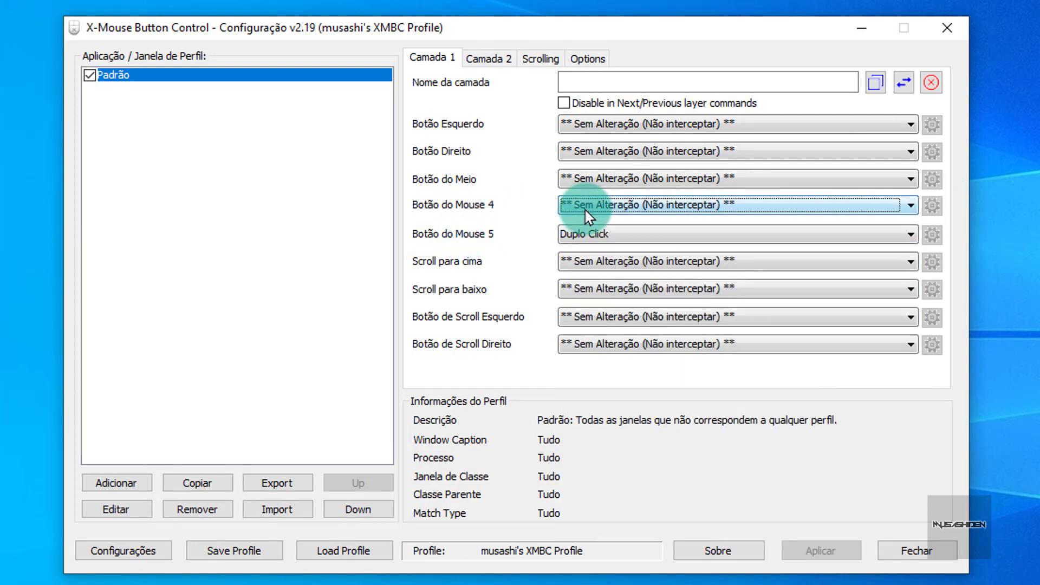
left_click(748, 203)
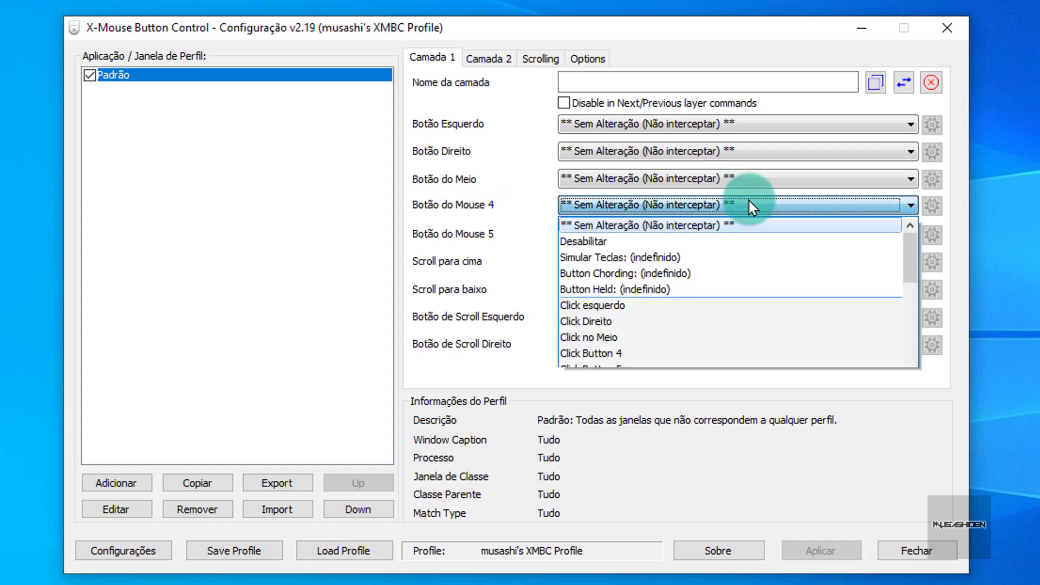
left_click(634, 257)
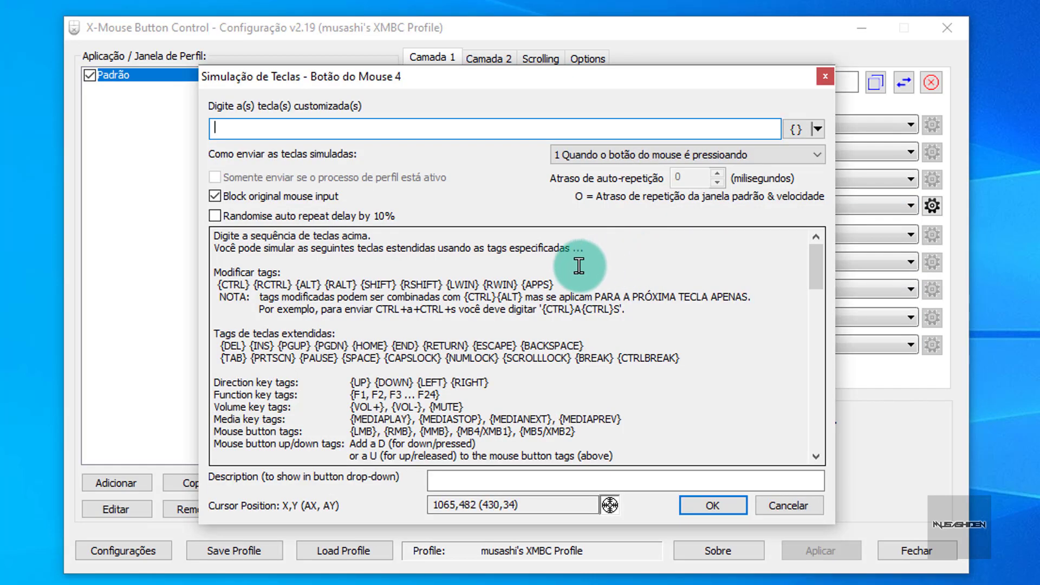
left_click(296, 261)
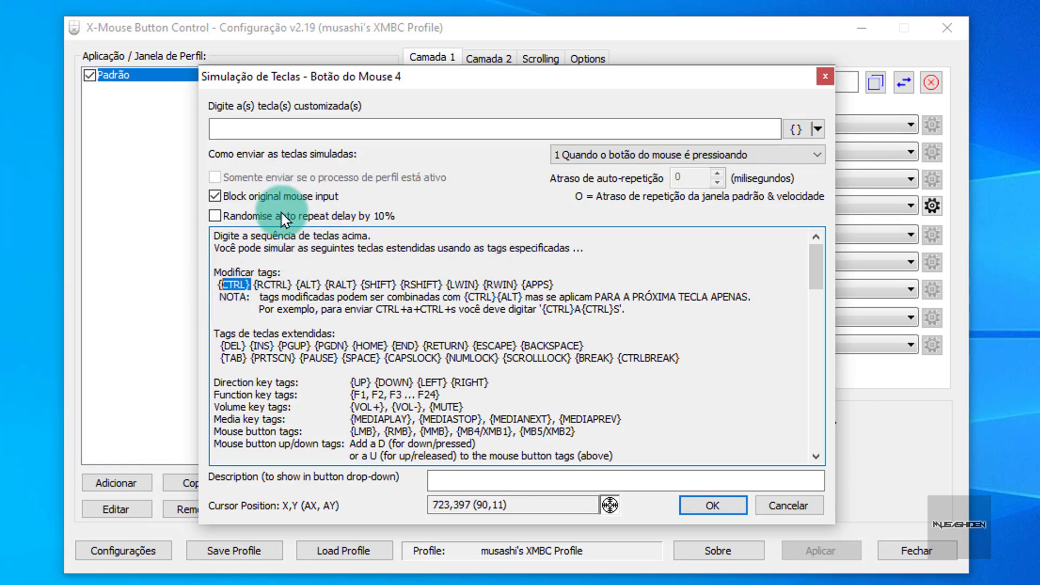
left_click_drag(219, 284, 248, 284)
left_click_drag(231, 284, 267, 127)
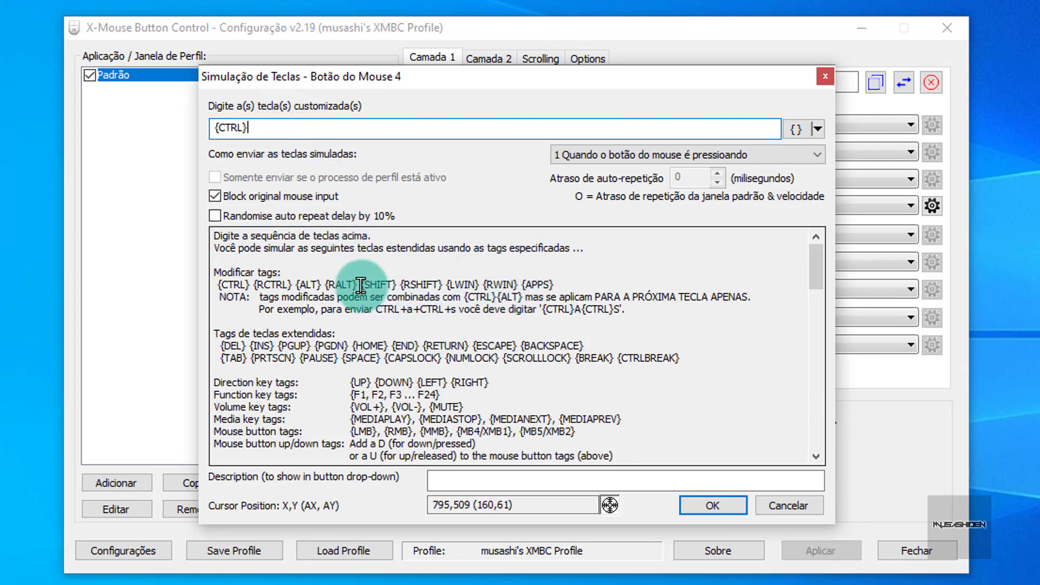
Add the {SHIFT} and {ESC} tags so that mouse button 4's key sequence reads {CTRL}{SHIFT}{ESC}
left_click_drag(360, 284, 398, 284)
key("ctrl+c")
left_click(344, 130)
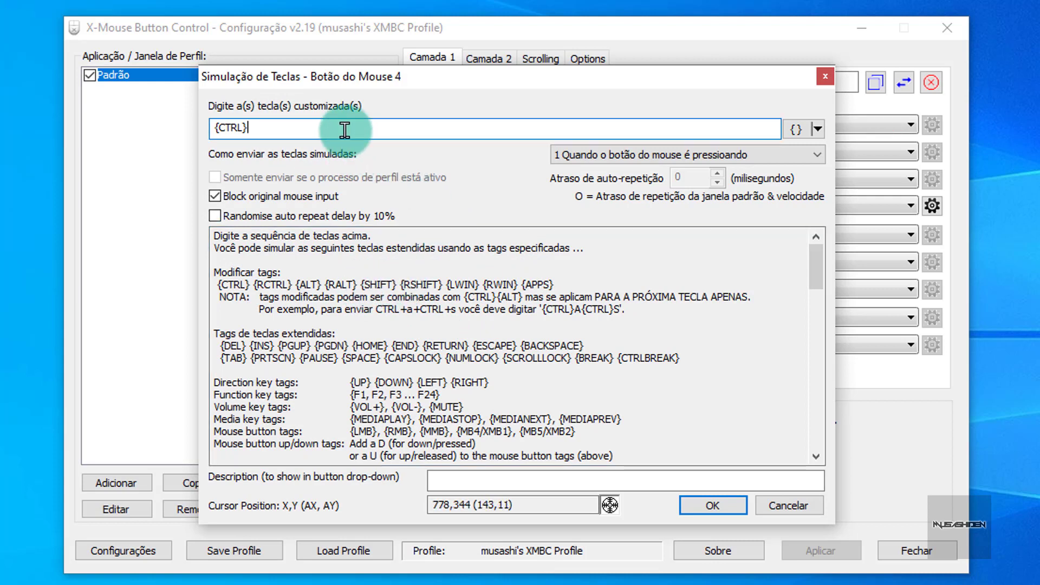
key("ctrl+v")
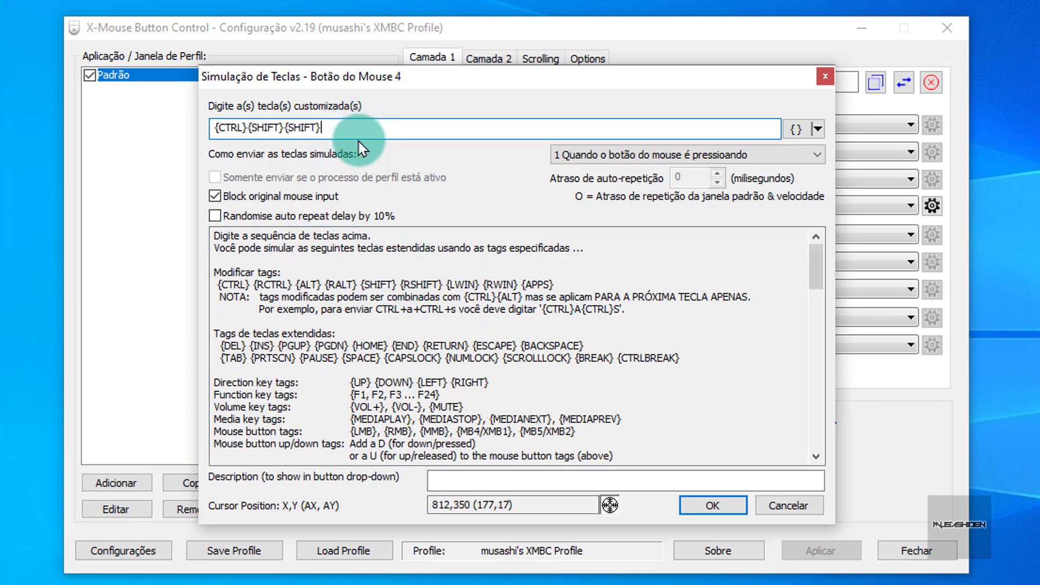
left_click_drag(341, 128, 288, 128)
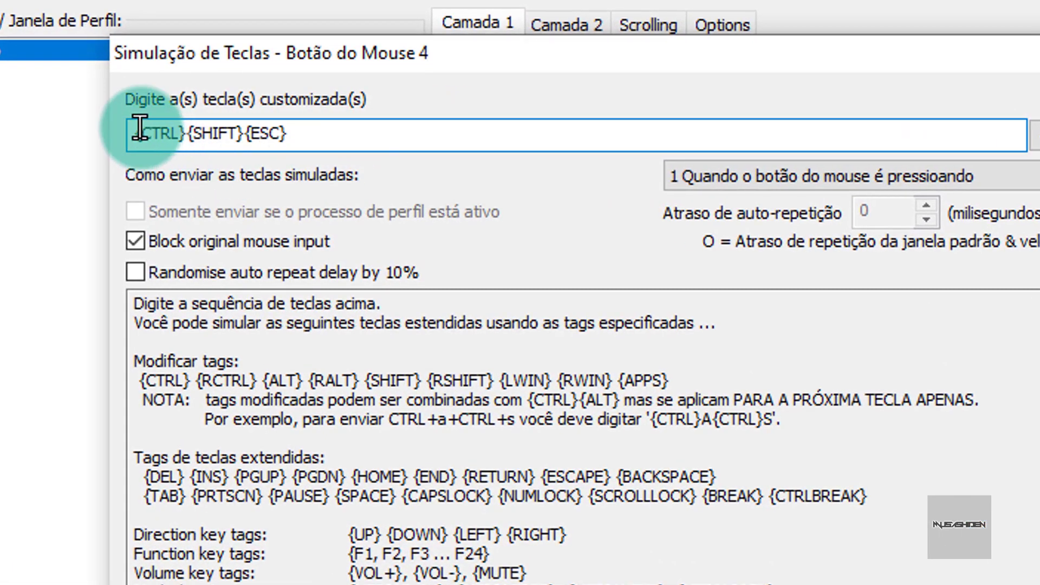
left_click(217, 128)
double_click(129, 129)
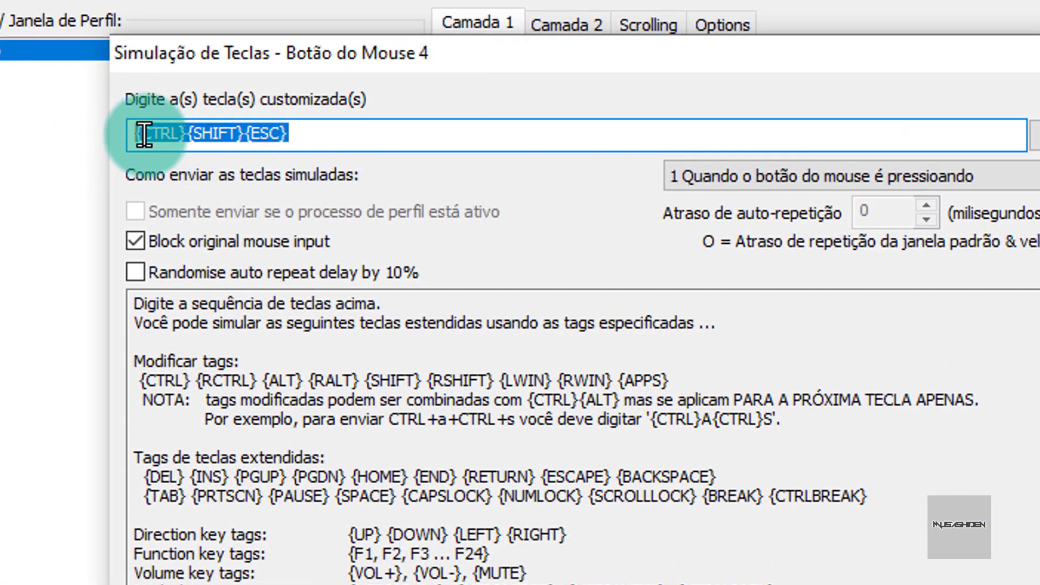
Confirm the {CTRL}{SHIFT}{ESC} sequence for mouse button 4 and apply the profile change
left_click(130, 129)
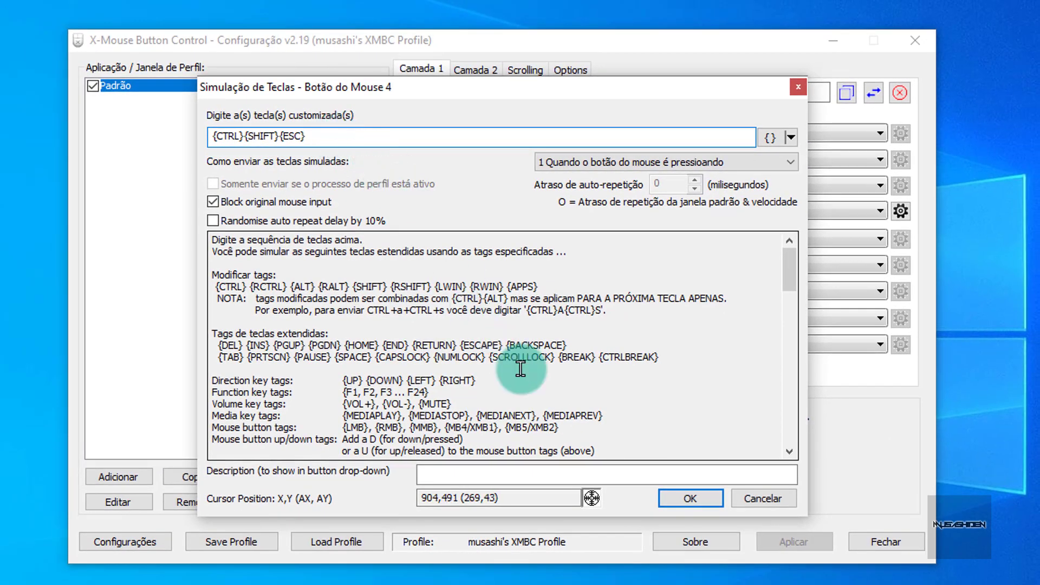
left_click(677, 496)
left_click(791, 542)
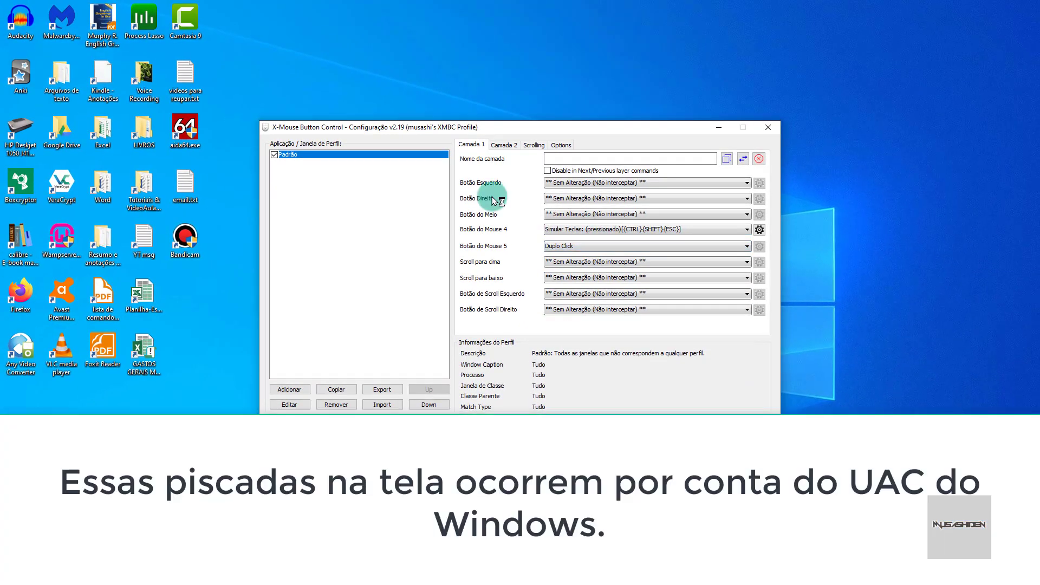
Test the mouse button 4 mapping on the desktop by opening Task Manager twice, closing it each time
key("ctrl+shift+Escape")
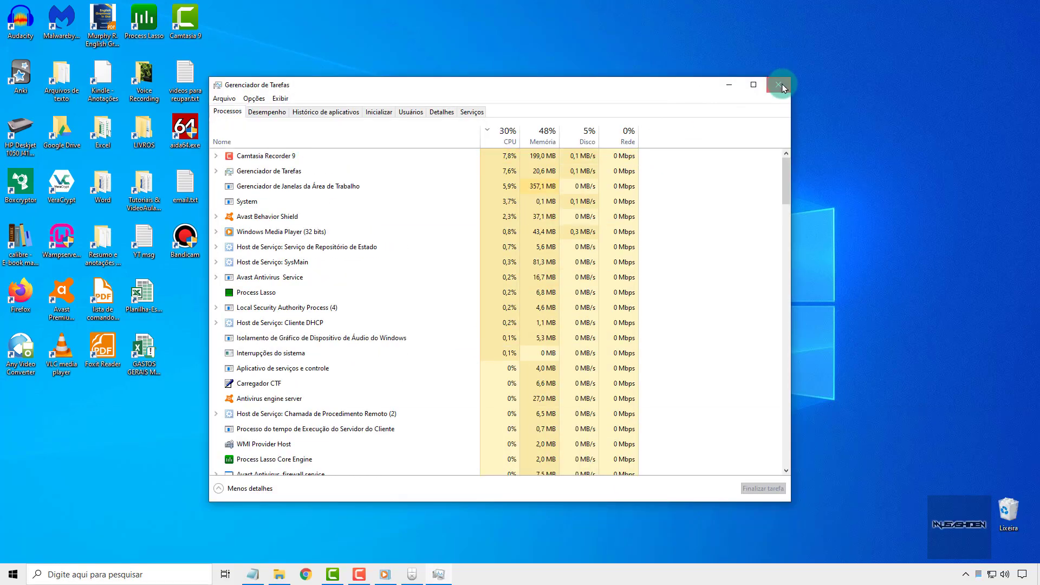
left_click(778, 85)
key("Escape")
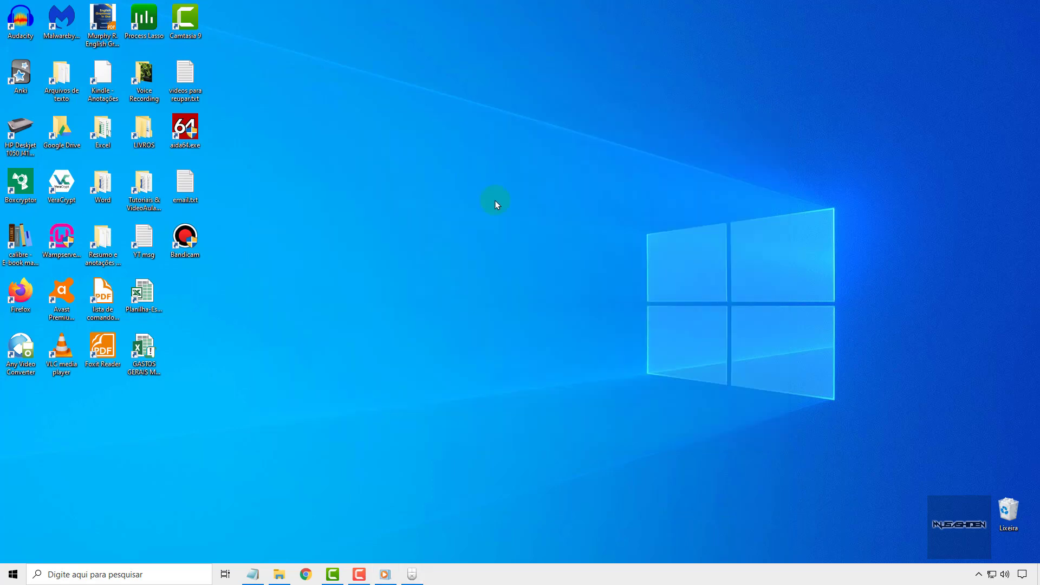
right_click(474, 174)
left_click(499, 210)
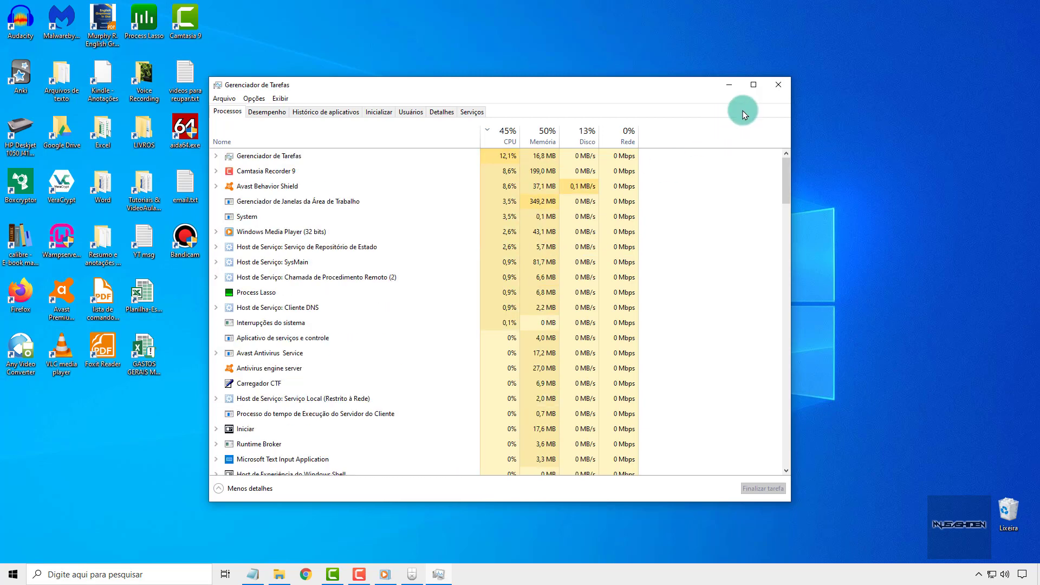
left_click(778, 85)
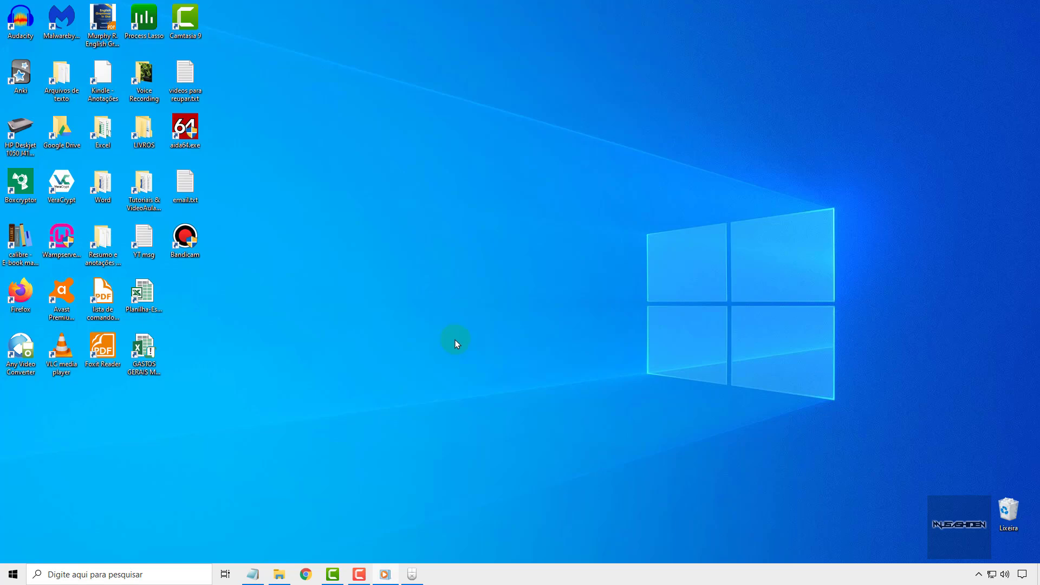
Return to X-Mouse Button Control, set mouse button 4 to Sem Alteração (Não interceptar) and apply the change
left_click(412, 573)
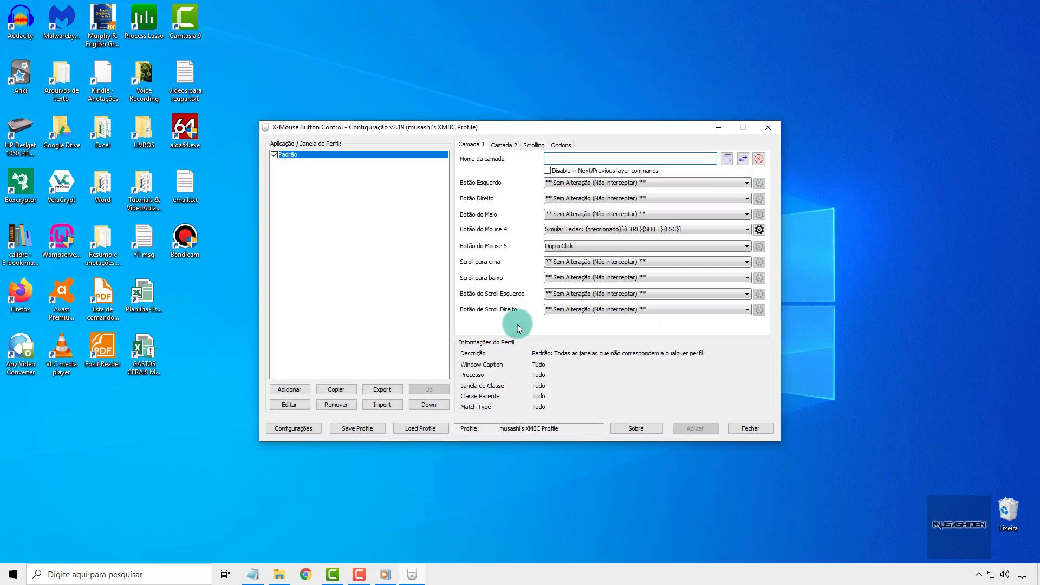
left_click(620, 232)
scroll(623, 260, "up", 2)
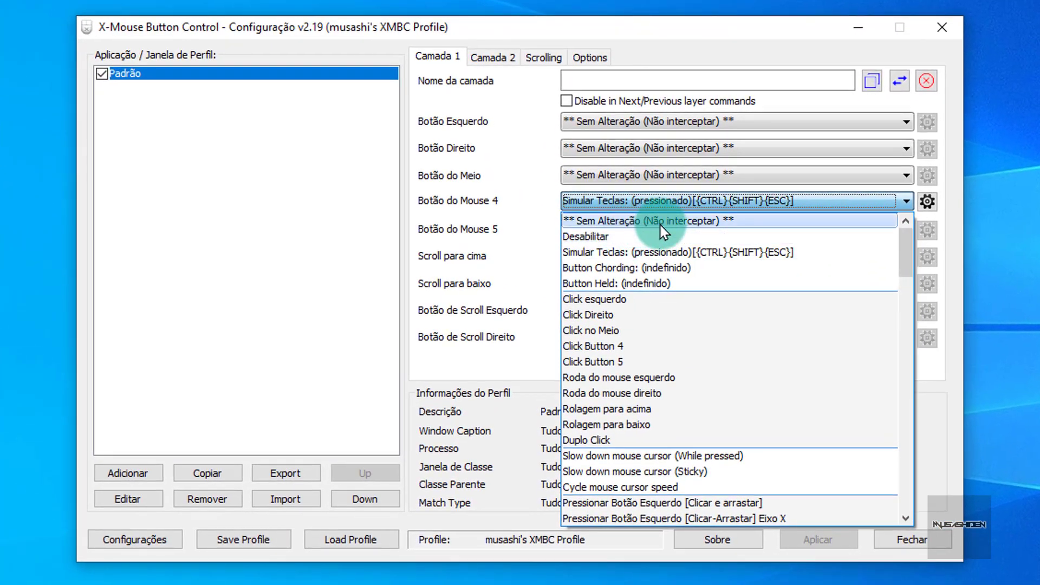
left_click(607, 241)
left_click(818, 540)
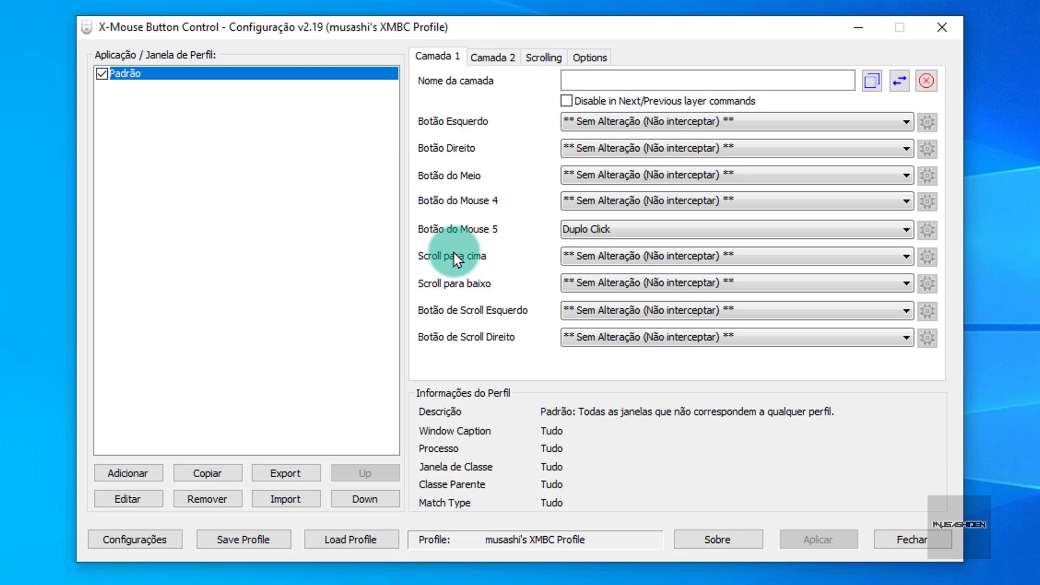
Choose simulated keys for mouse button 4 and replace its key sequence with {CTRL}C{CTRL}V
left_click(642, 200)
left_click(645, 253)
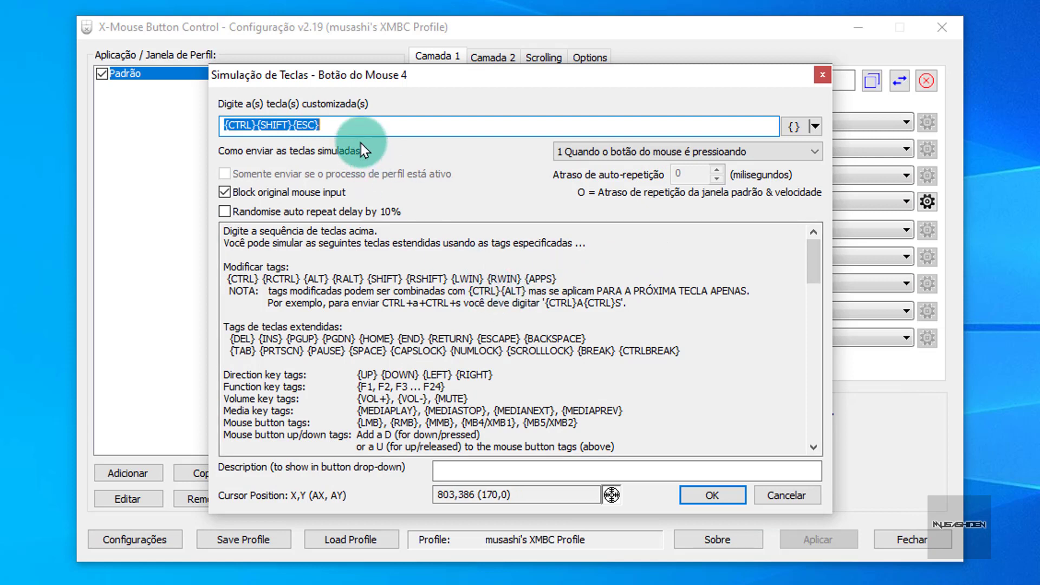
key("BackSpace")
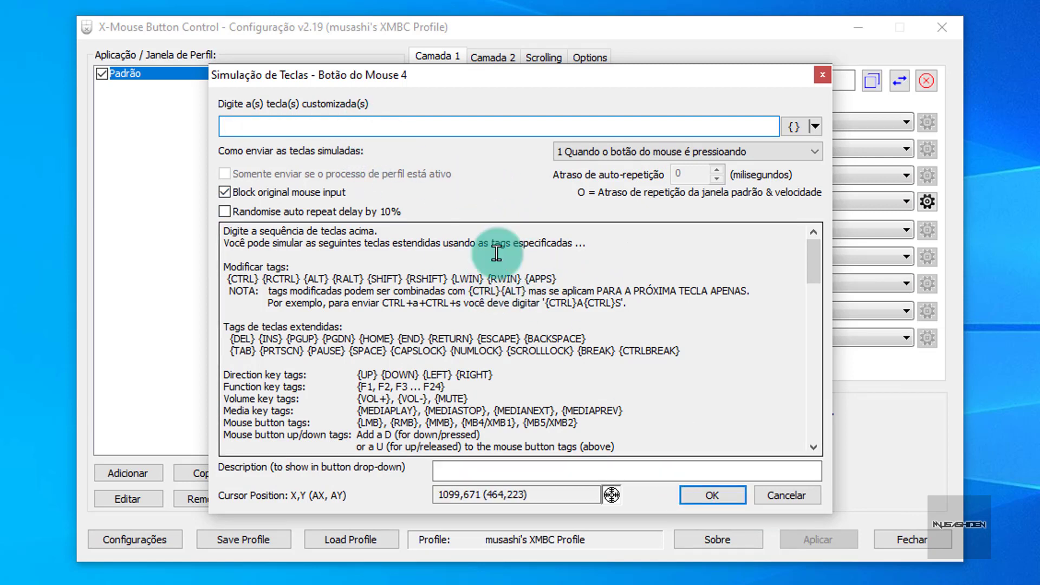
left_click(389, 326)
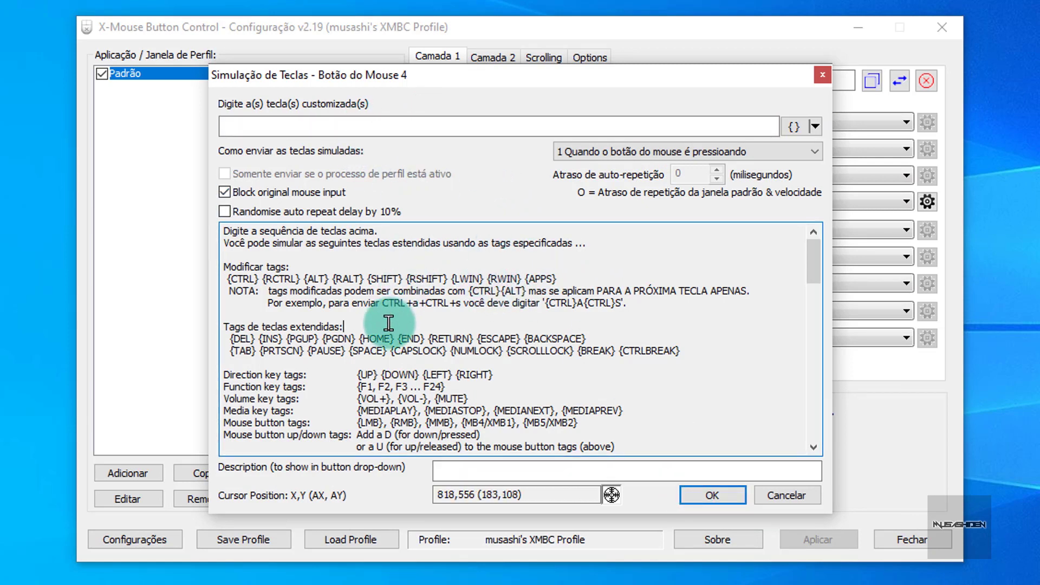
scroll(396, 307, "down", 3)
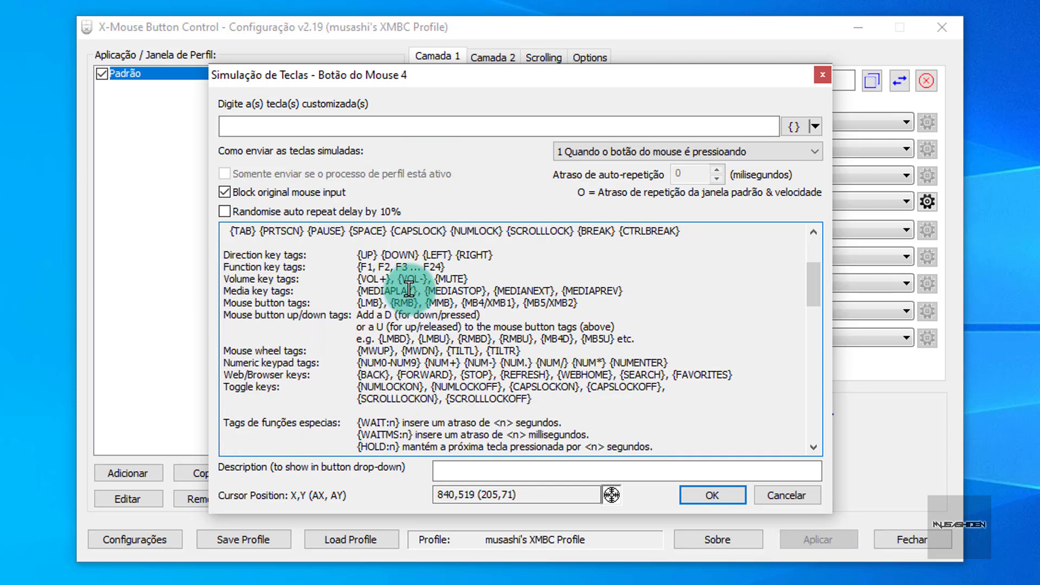
left_click(296, 127)
type("{CTRL}C{CTRL}V")
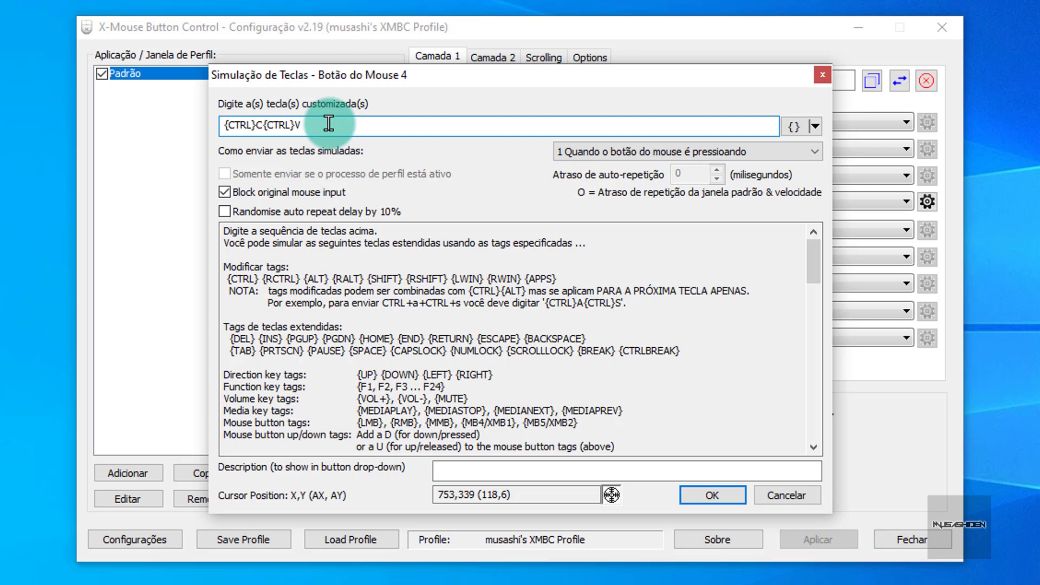
Confirm the copy-and-paste sequence for mouse button 4 and apply it to the Padrão profile
left_click_drag(325, 124, 228, 125)
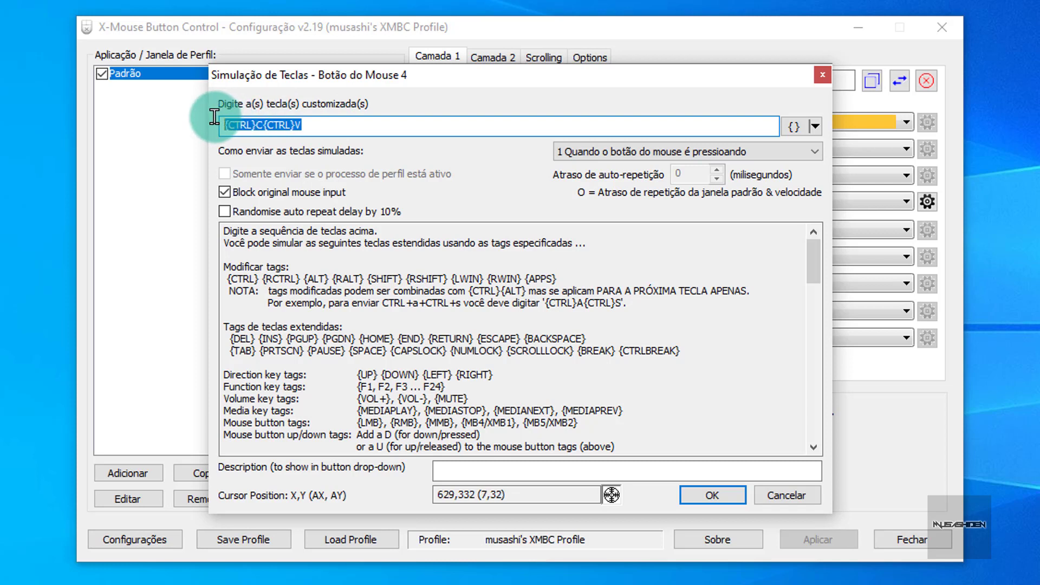
left_click(341, 127)
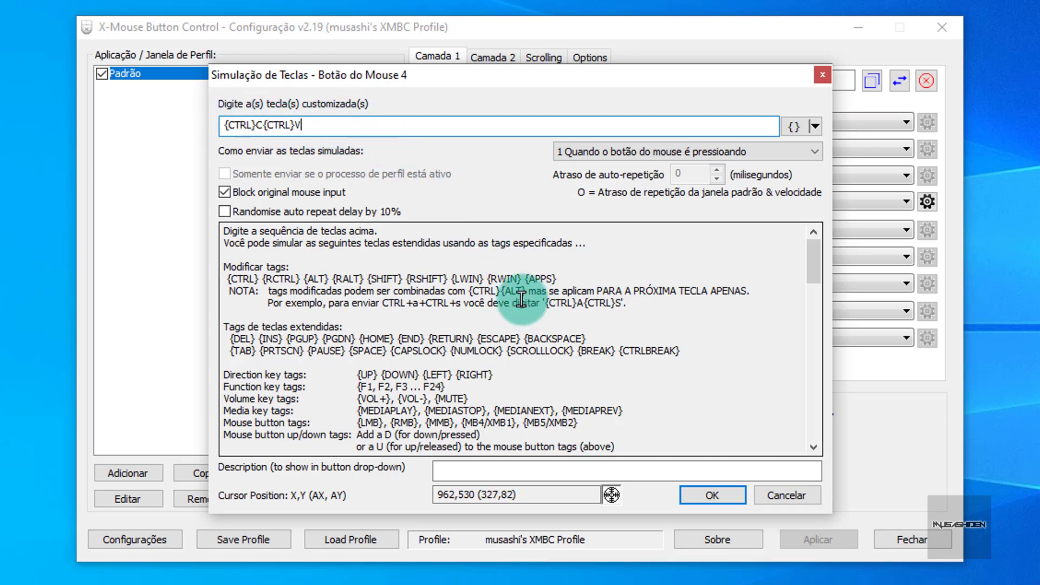
left_click(712, 495)
left_click(804, 539)
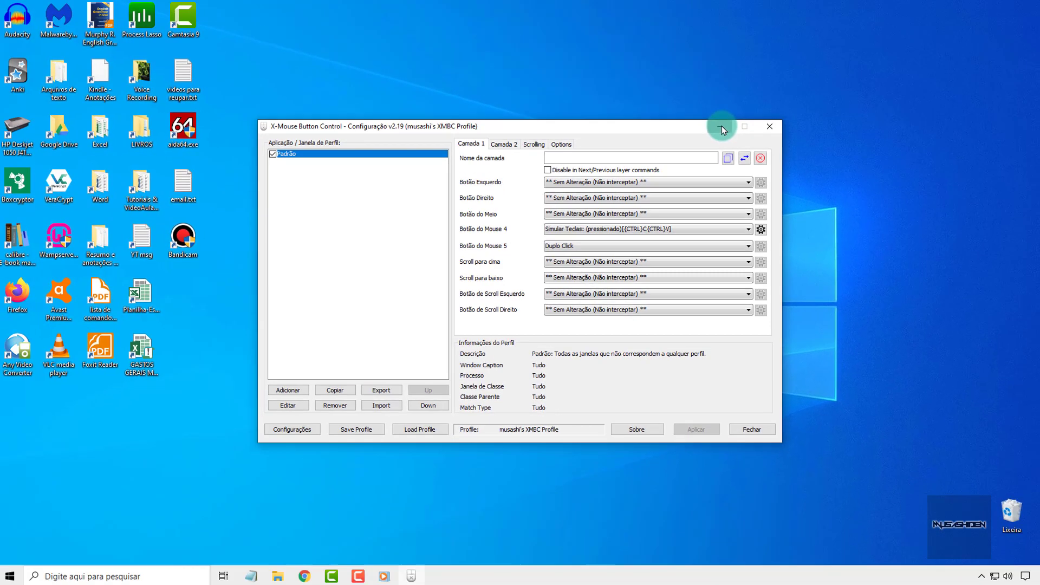
Switch to File Explorer and duplicate icone jogo da velha.png in the Exemplo folder using the copy-and-paste mapping
left_click(858, 27)
key("alt+Tab")
left_click(398, 177)
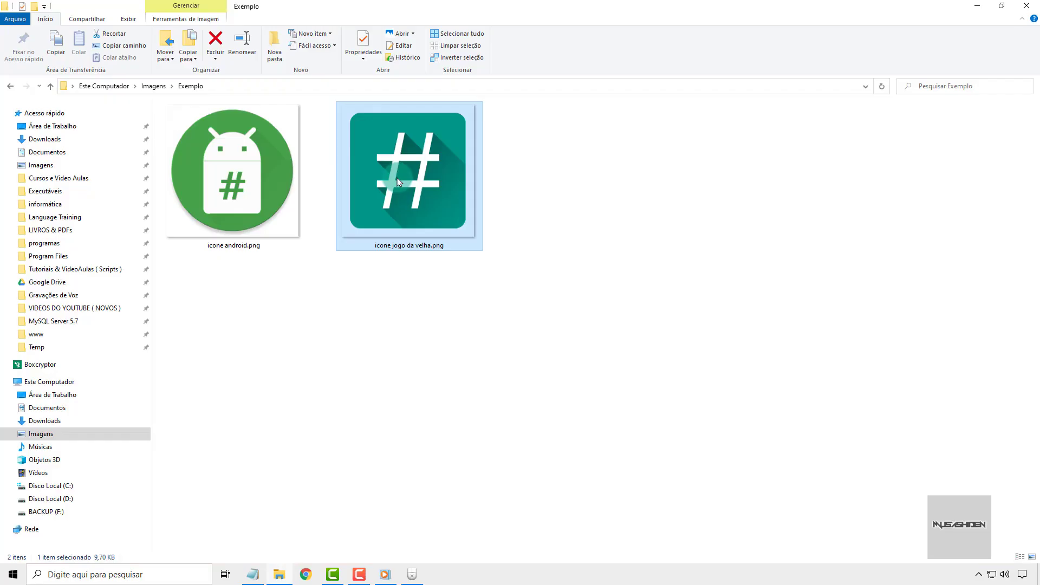
left_click(412, 229)
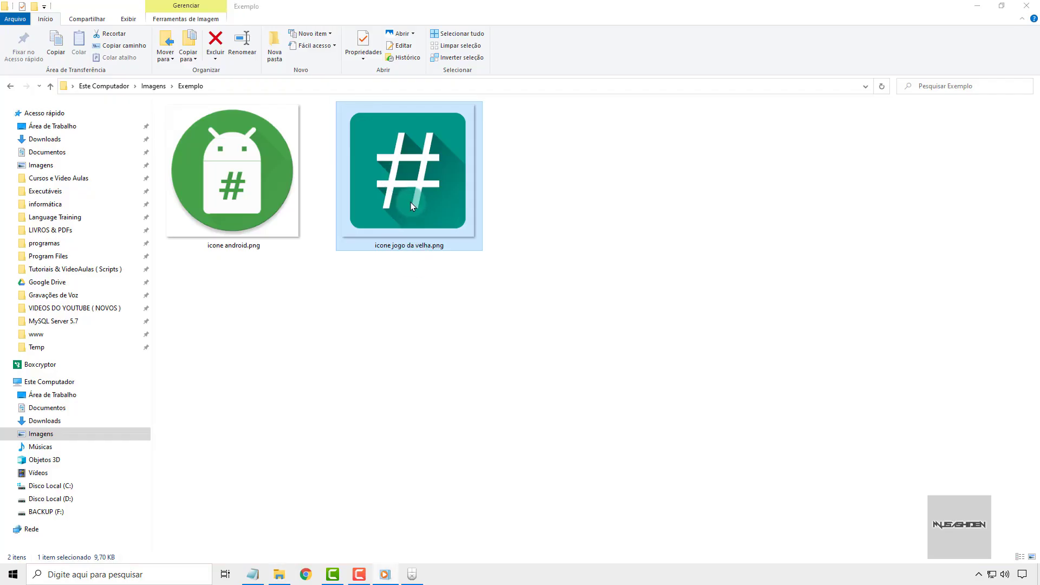
left_click(411, 202)
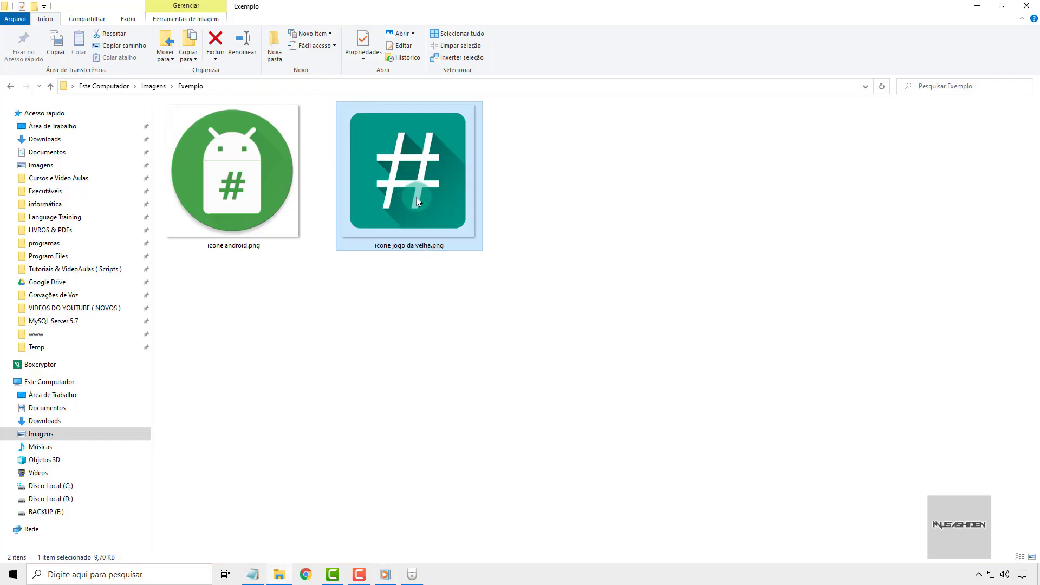
key("ctrl+c")
key("ctrl+v")
left_click(555, 229)
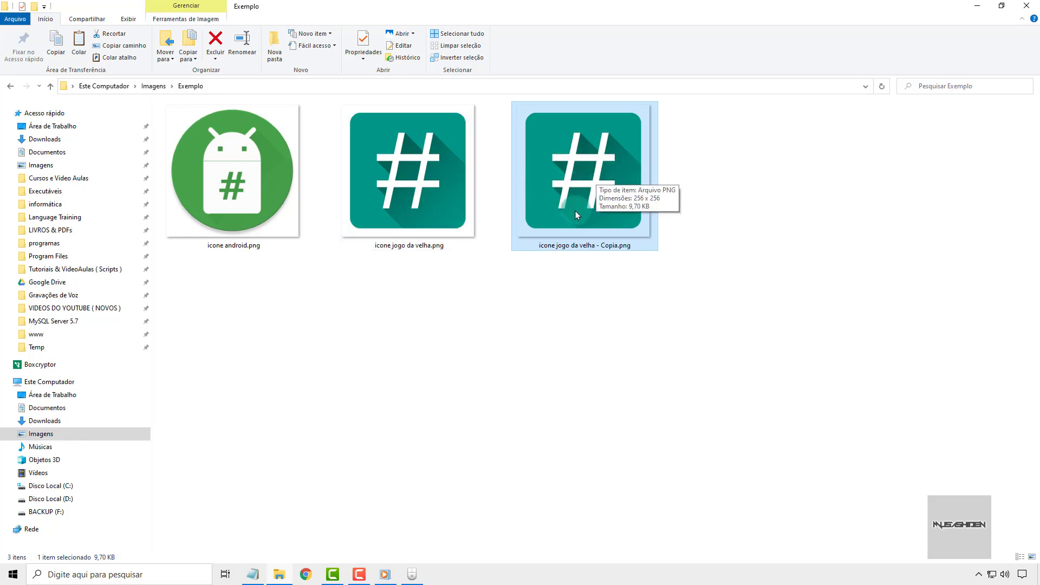
left_click_drag(450, 321, 709, 225)
left_click(709, 225)
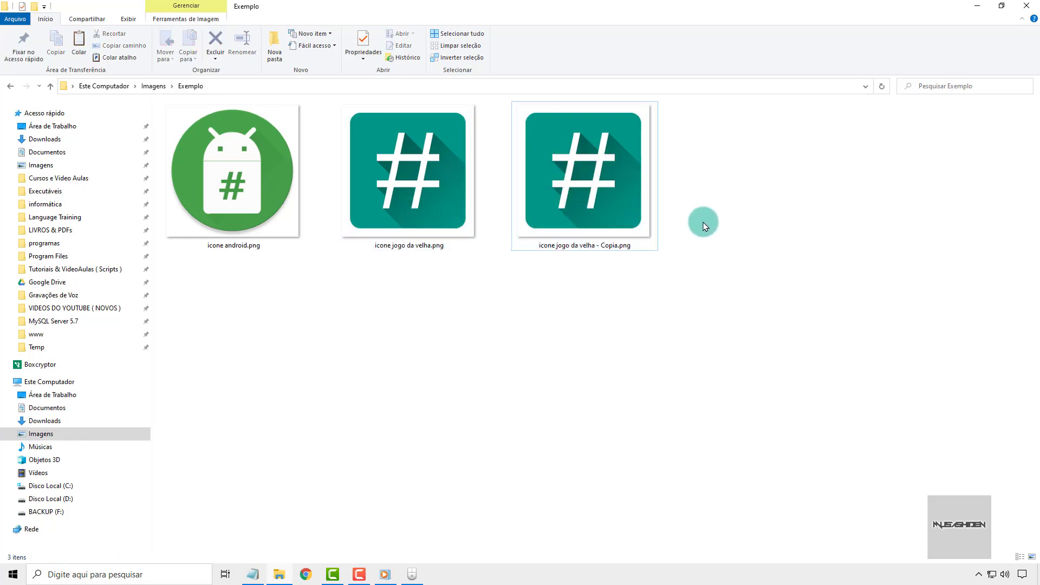
Duplicate icone android.png in the Exemplo folder using the copy-and-paste mapping
left_click(263, 190)
key("ctrl+c")
key("ctrl+v")
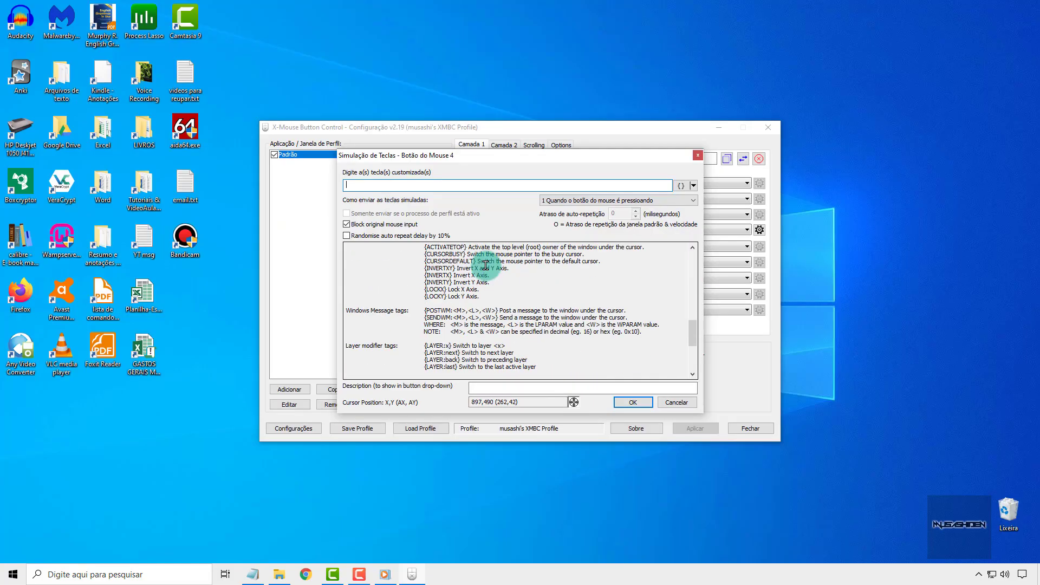
Copy the {PRESS} tag from the list of special tags into mouse button 4's empty key sequence
scroll(486, 265, "down", 5)
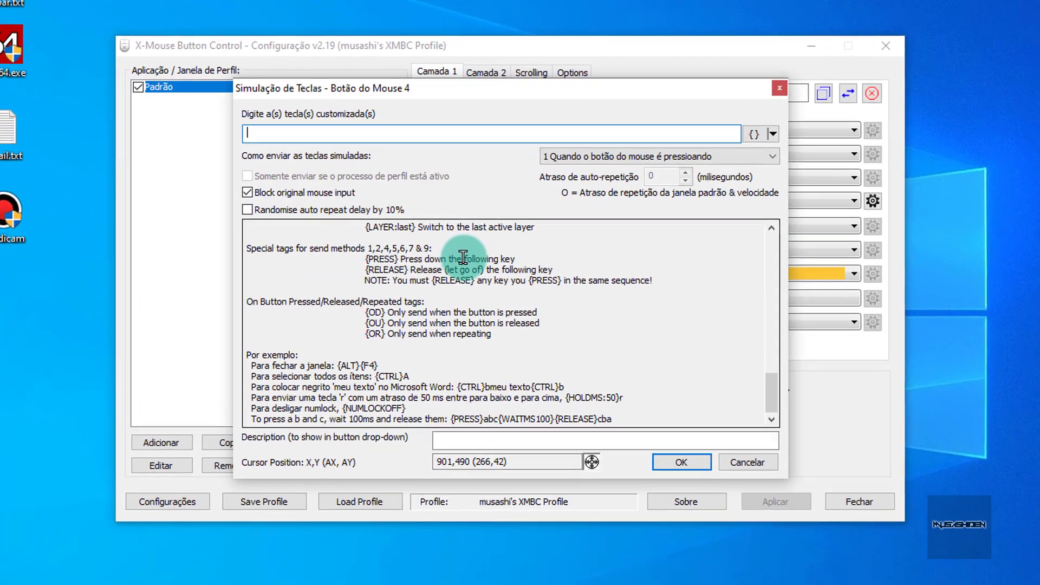
scroll(489, 267, "up", 3)
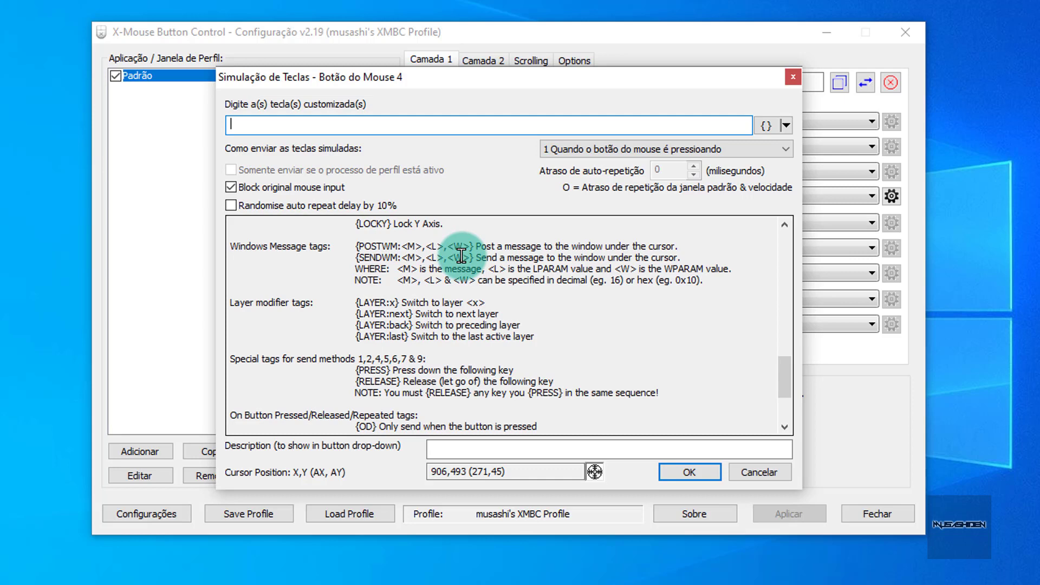
scroll(471, 268, "up", 2)
scroll(467, 282, "up", 3)
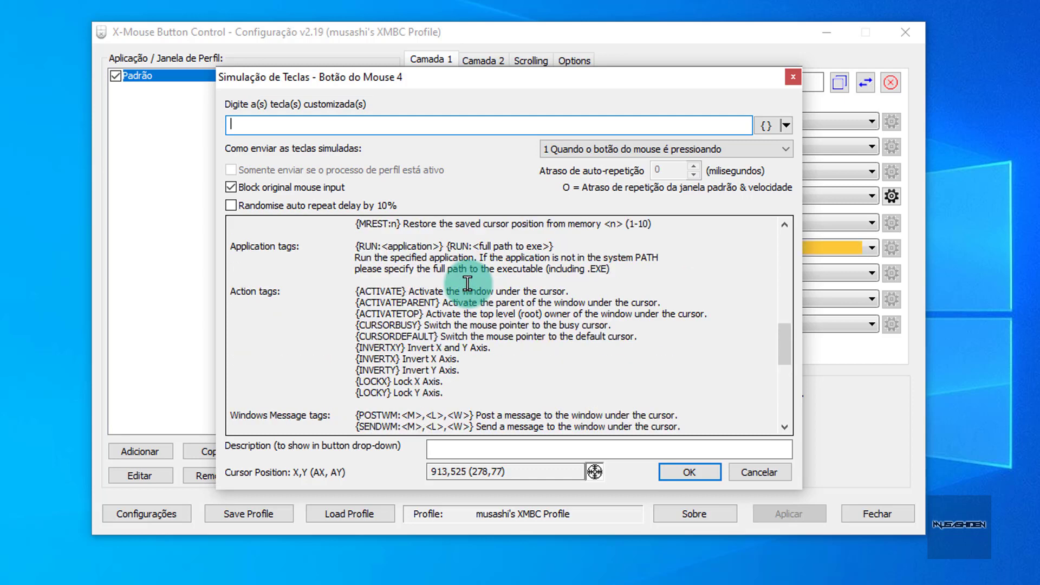
scroll(468, 283, "down", 8)
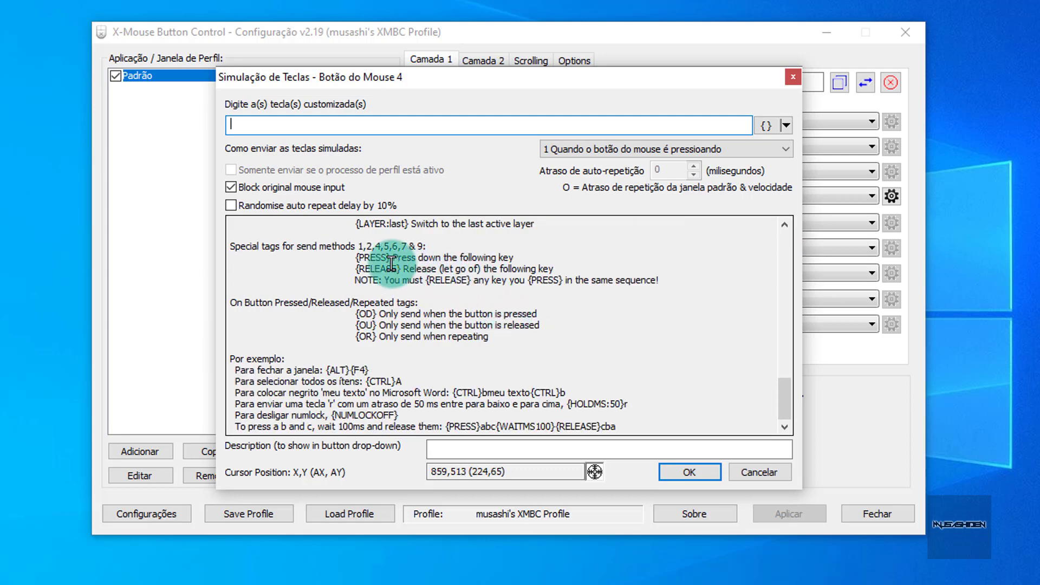
left_click_drag(356, 258, 390, 258)
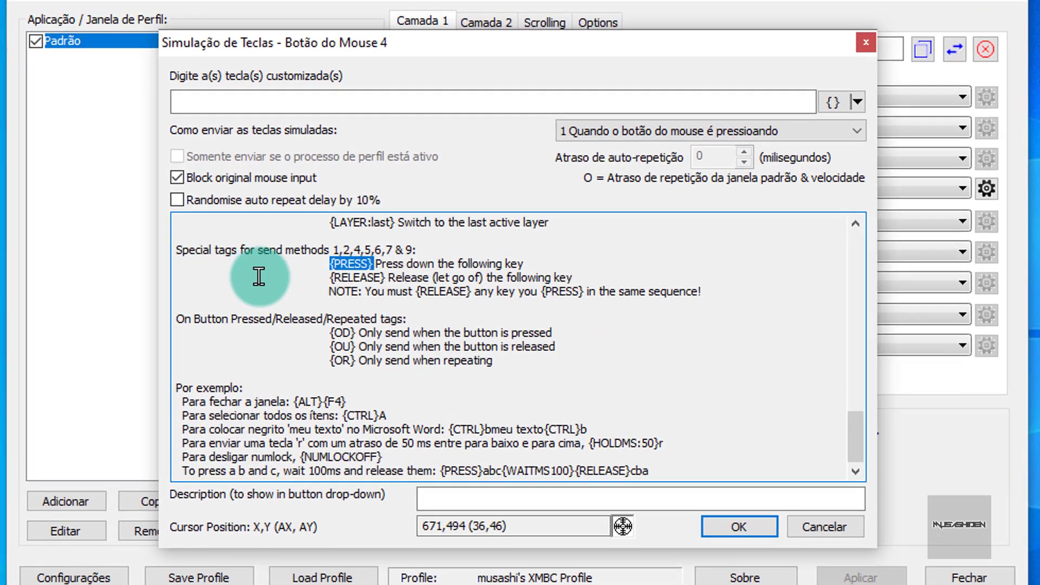
left_click(339, 101)
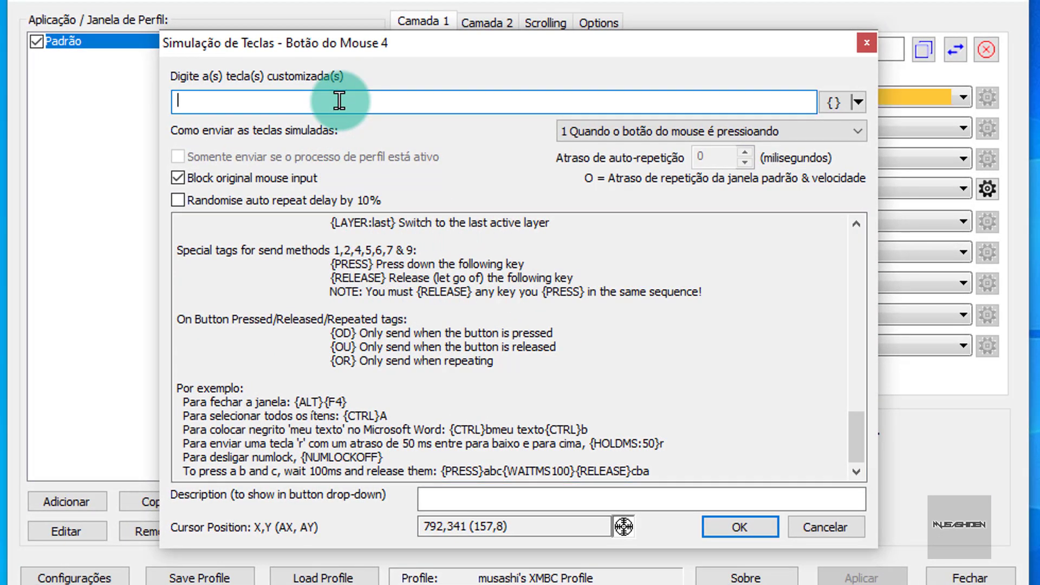
key("ctrl+v")
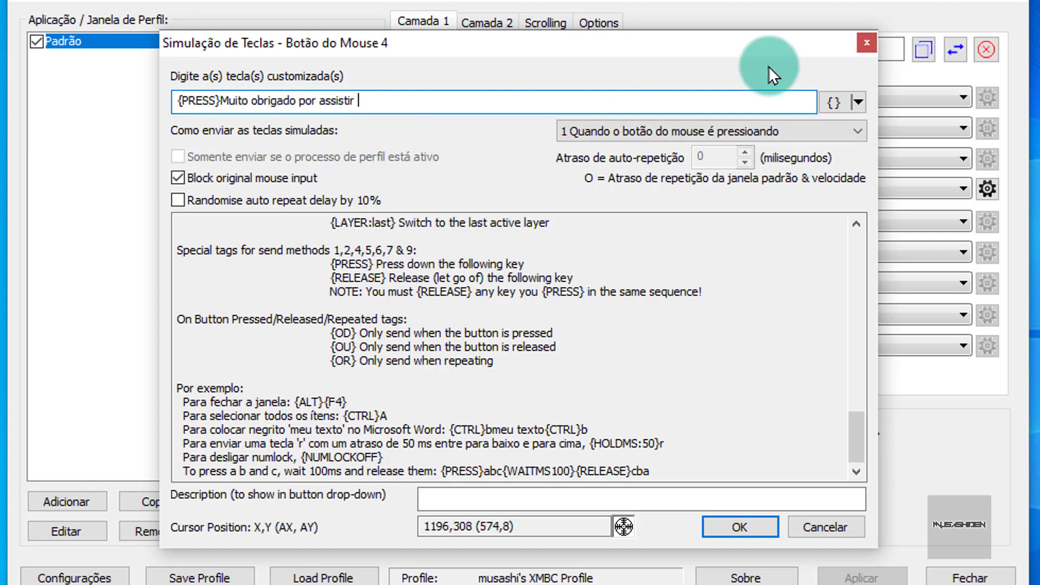
Complete mouse button 4's sequence as "{PRESS}Muito obrigado por assistir o vídeo.", apply it and close the configuration
type(".")
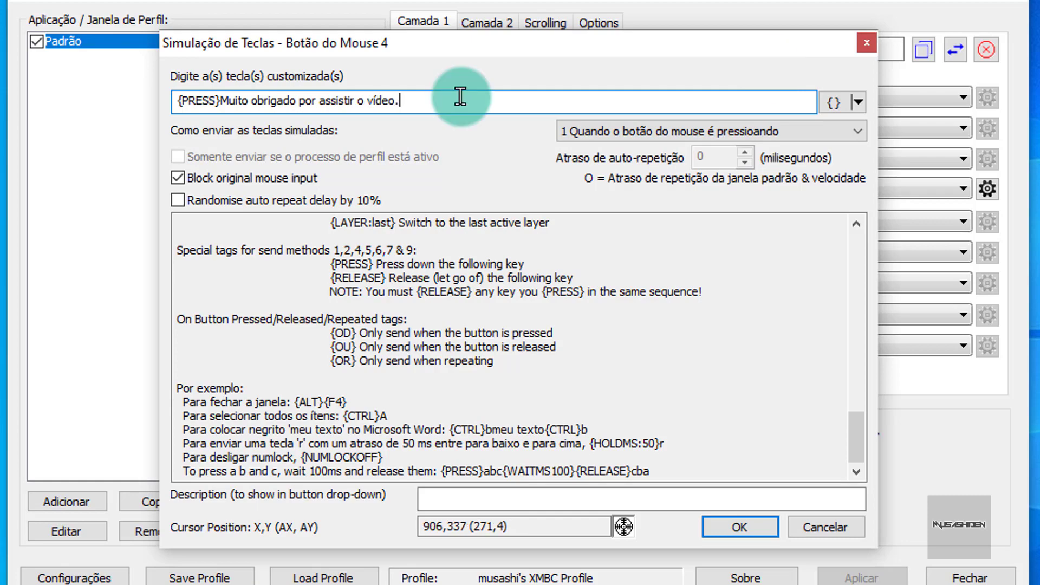
left_click(764, 533)
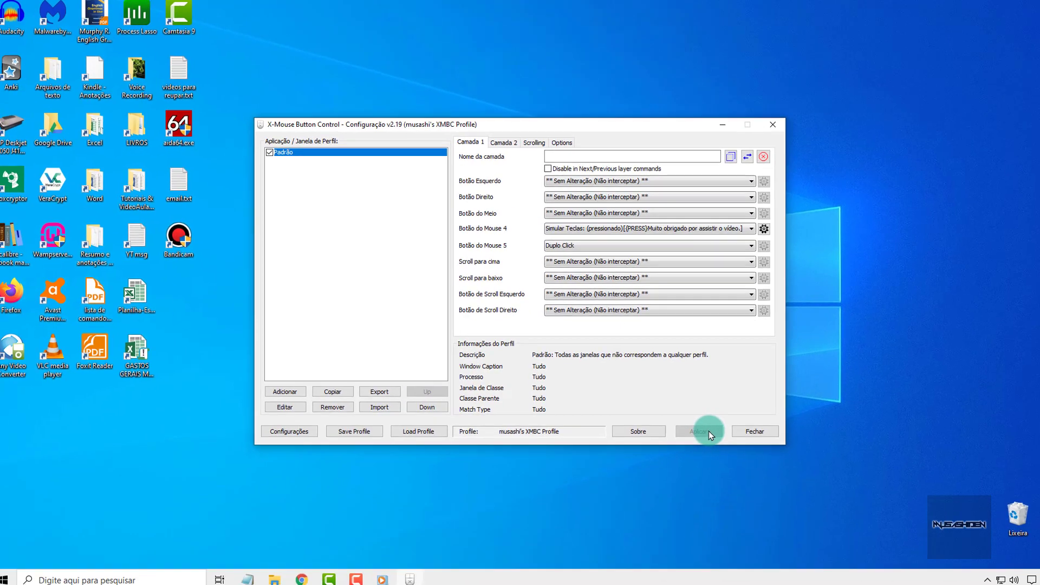
left_click(899, 530)
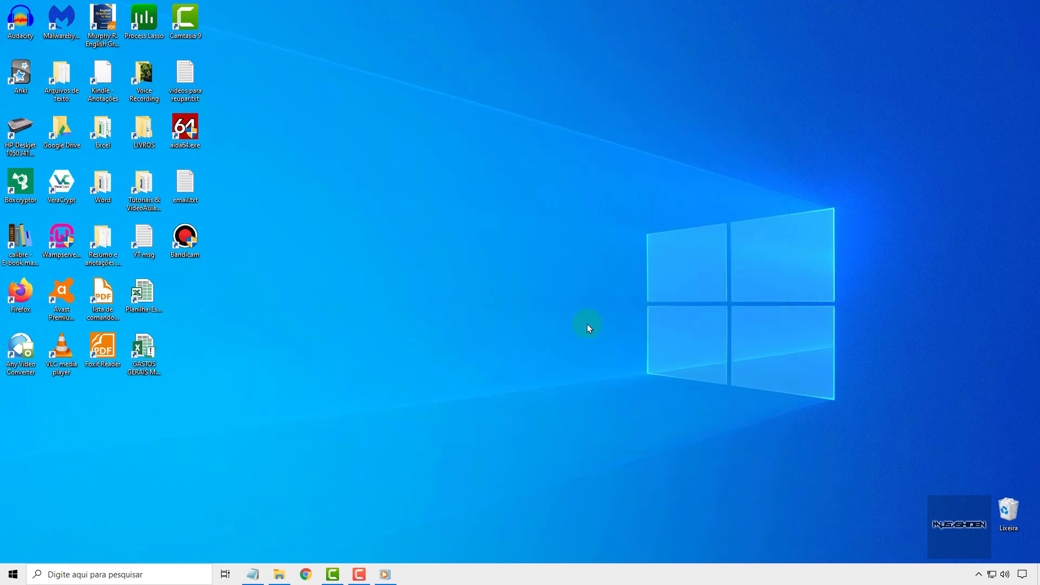
Refresh the desktop and switch to the blank Notepad document
right_click(441, 223)
left_click(489, 258)
left_click(385, 375)
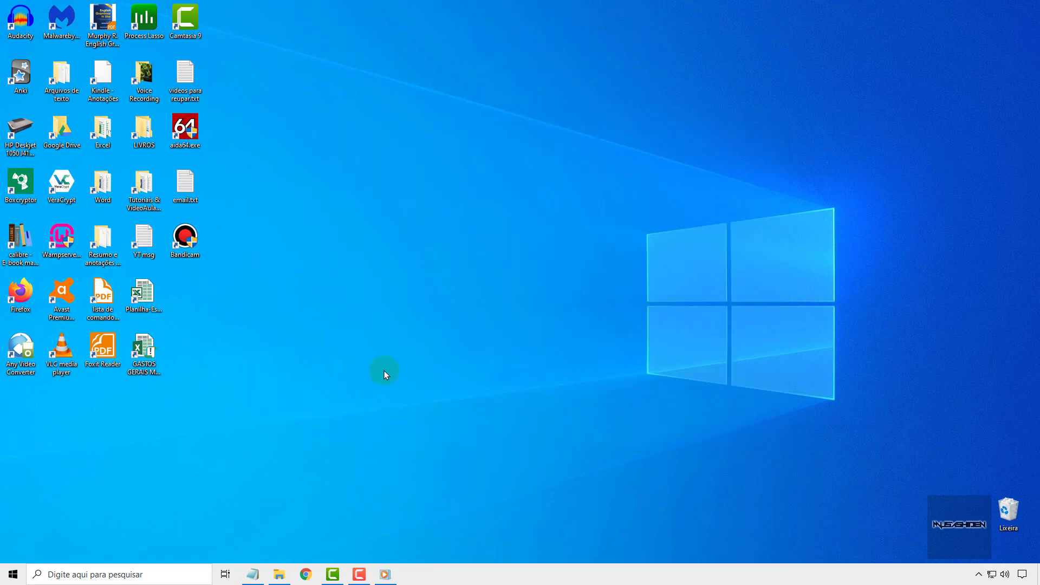
left_click(253, 573)
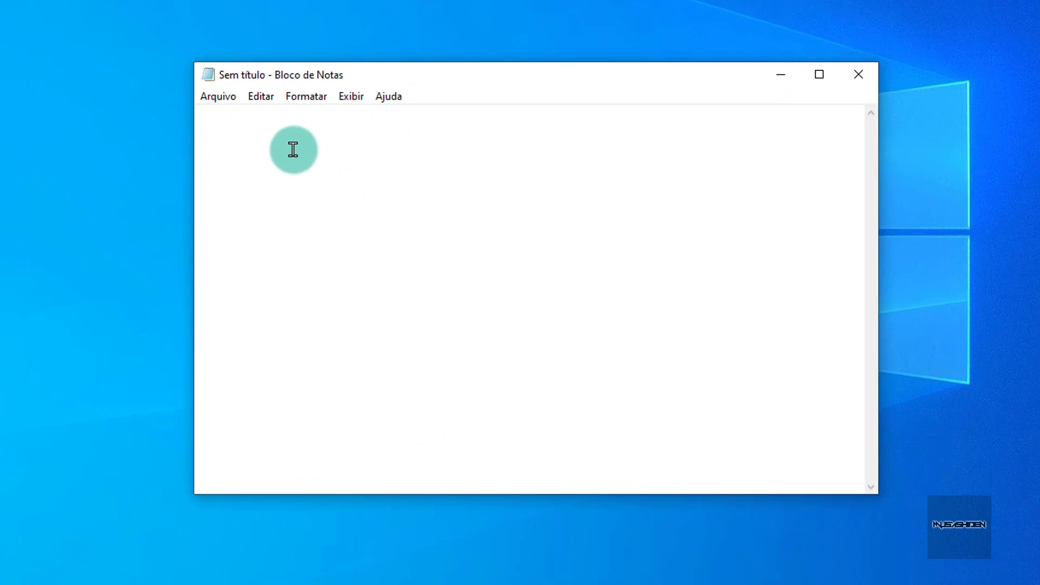
Test mouse button 4's mapping in Notepad by inserting "muito obrigado por assistir o vídeo." three times, separated by blank lines
type("muito obrigado por assistir o vídeo.")
key("Return")
key("Return")
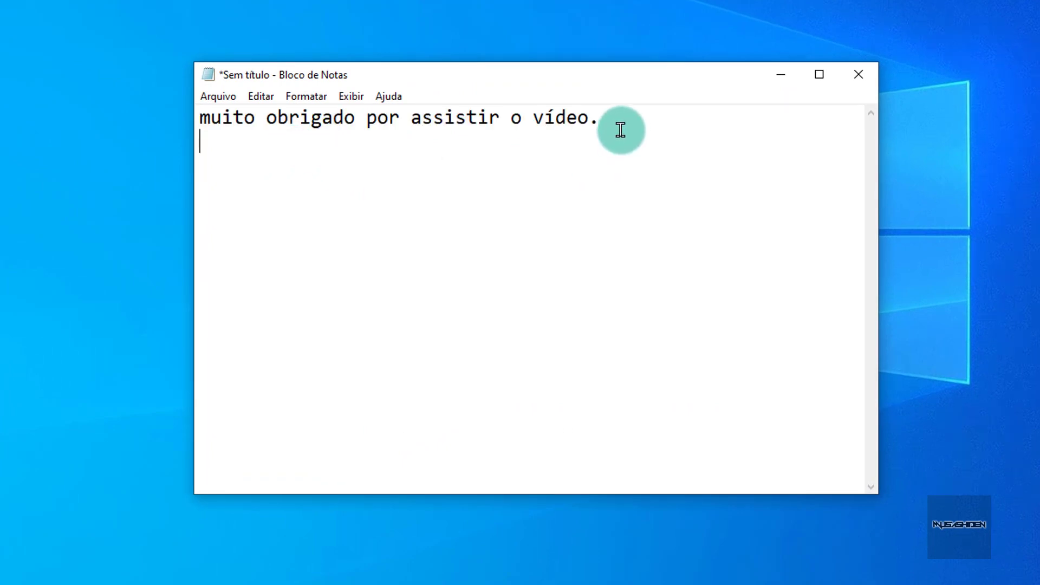
type("muito obrigado por assistir o vídeo.")
key("Return")
key("Return")
type("muito obrigado por assistir o vídeo.")
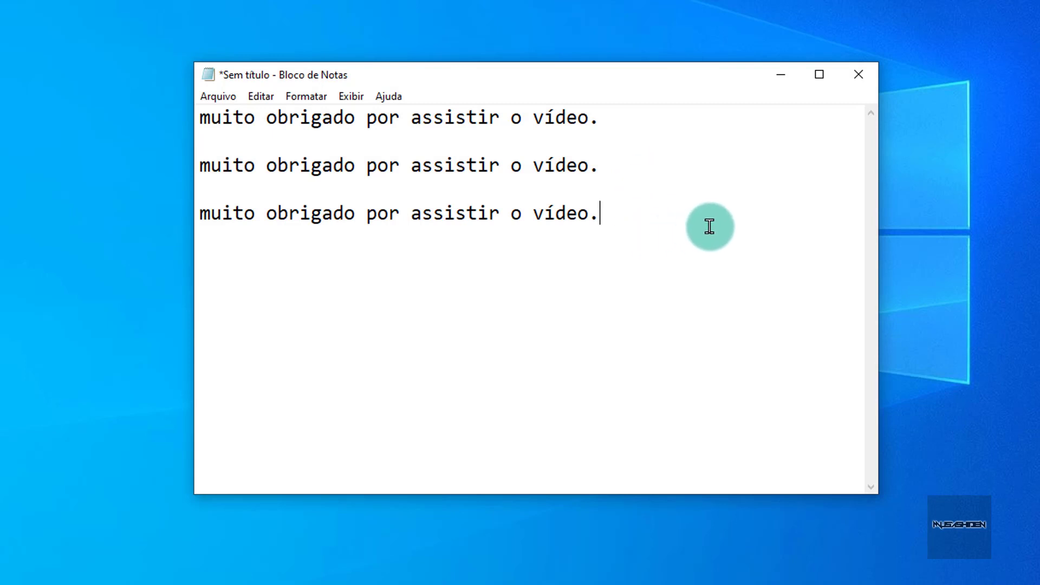
Delete the inserted test sentences from the Notepad document and close Notepad
left_click_drag(715, 220, 121, 98)
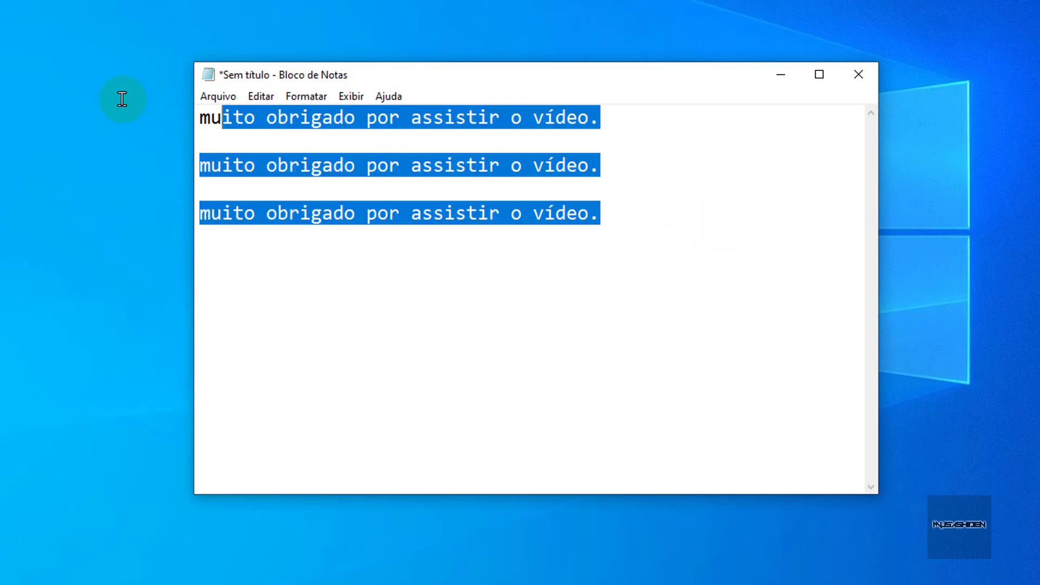
key("Delete")
type("muito obrigado por assistir o vídeo.")
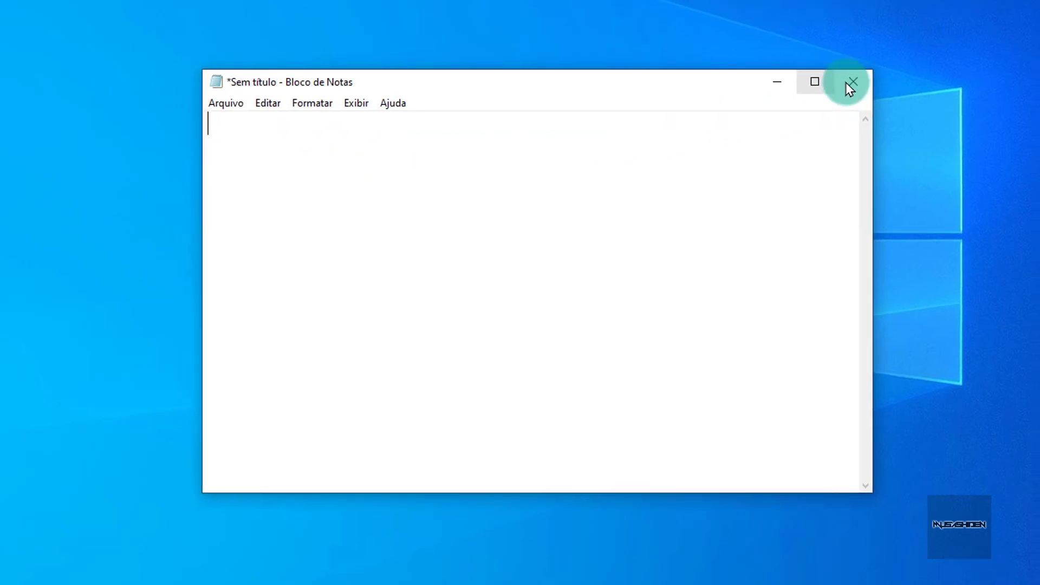
left_click(850, 85)
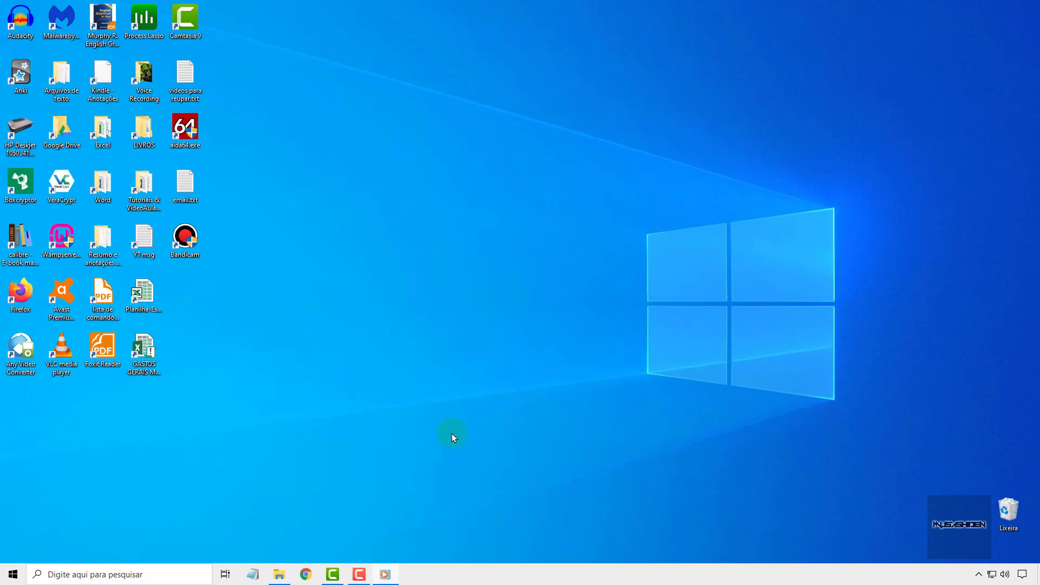
Switch to the X-Mouse Button Control configuration and view the layers Camada 1 and Camada 2
left_click(979, 575)
left_click(986, 553)
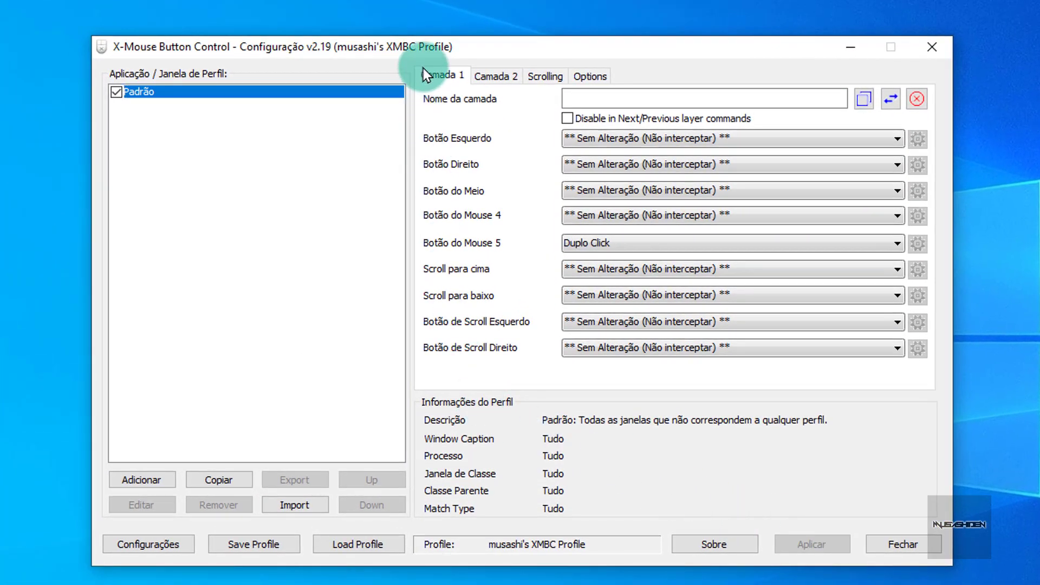
left_click(491, 76)
left_click(450, 82)
left_click(487, 81)
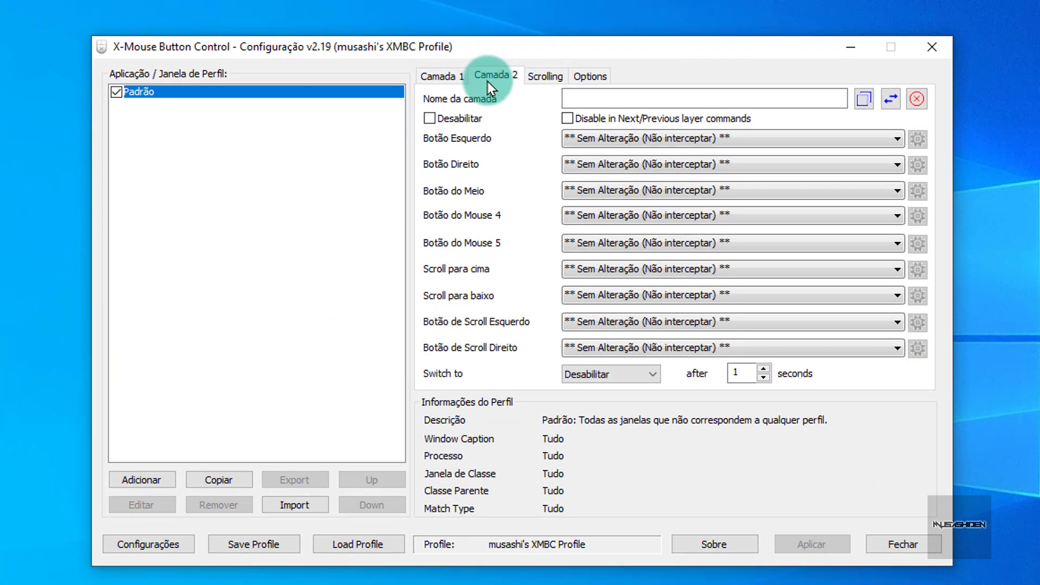
Open the global settings and raise the number of layers to 10
left_click(135, 552)
double_click(467, 409)
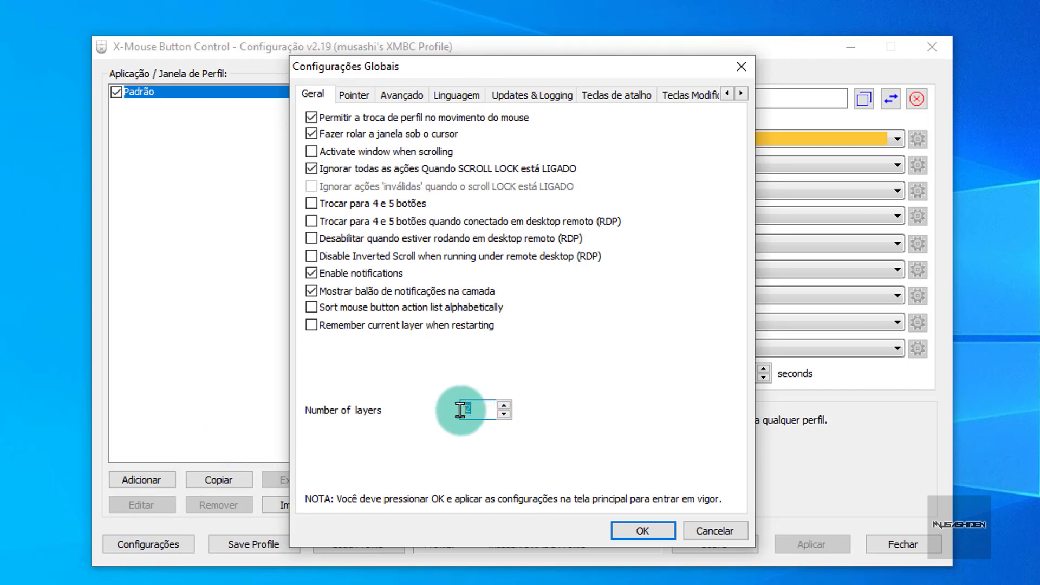
type("5")
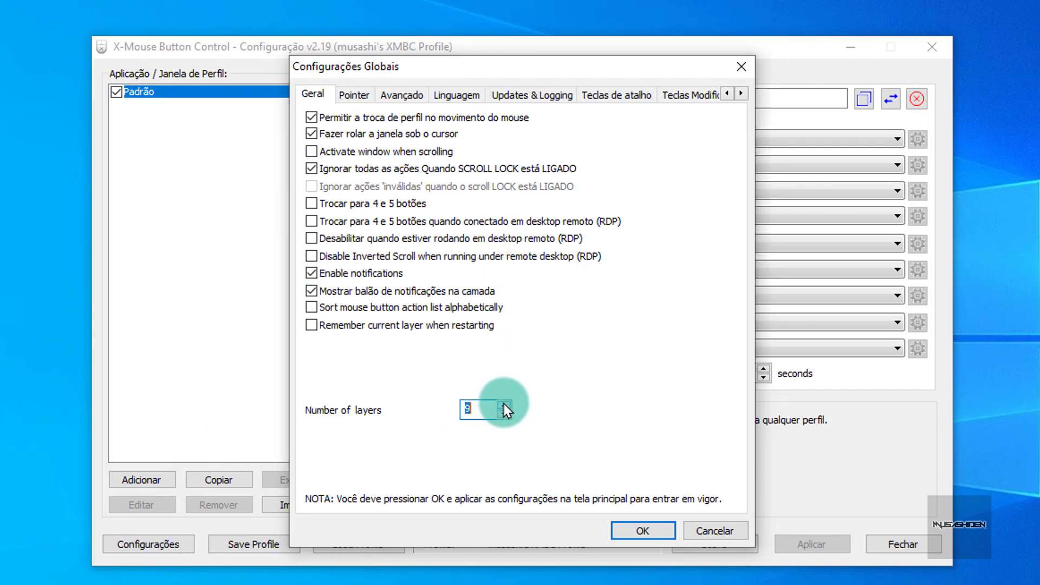
left_click(504, 405)
left_click(504, 404)
left_click(504, 405)
left_click(504, 404)
left_click(504, 405)
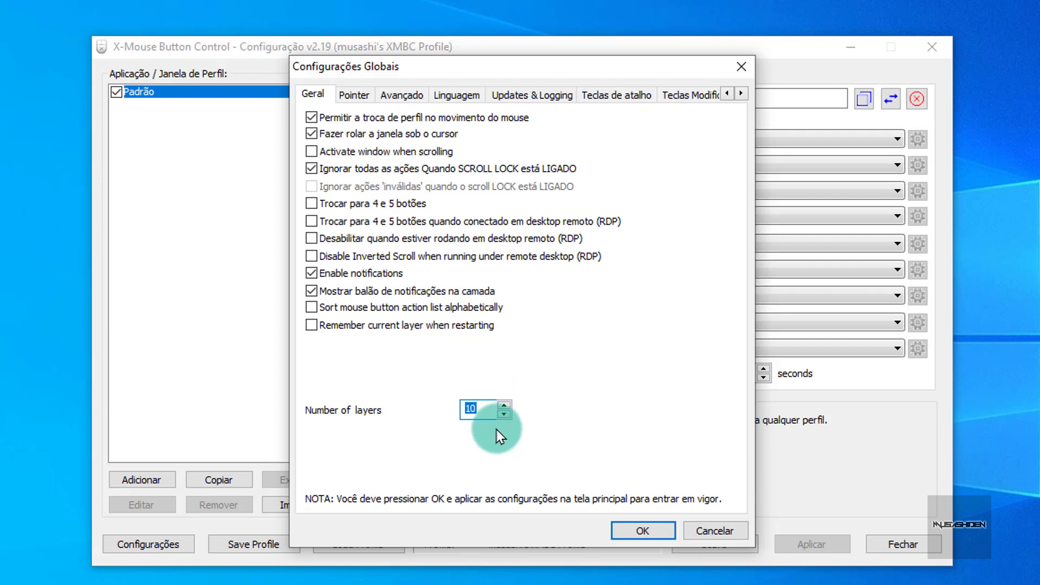
Set the number of layers back to 2 and cancel the global settings
left_click(464, 408)
left_click_drag(462, 407, 492, 407)
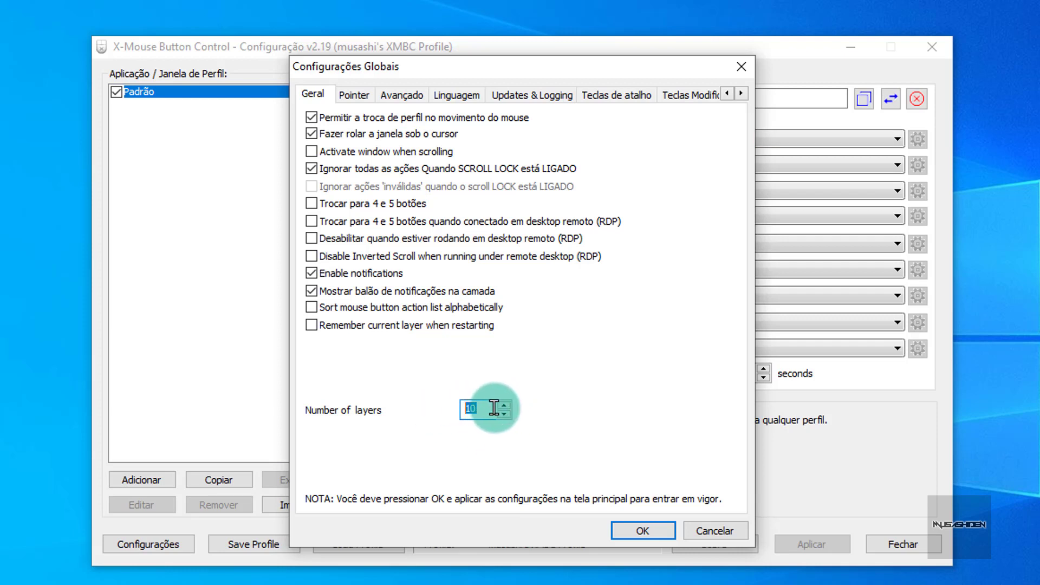
type("2")
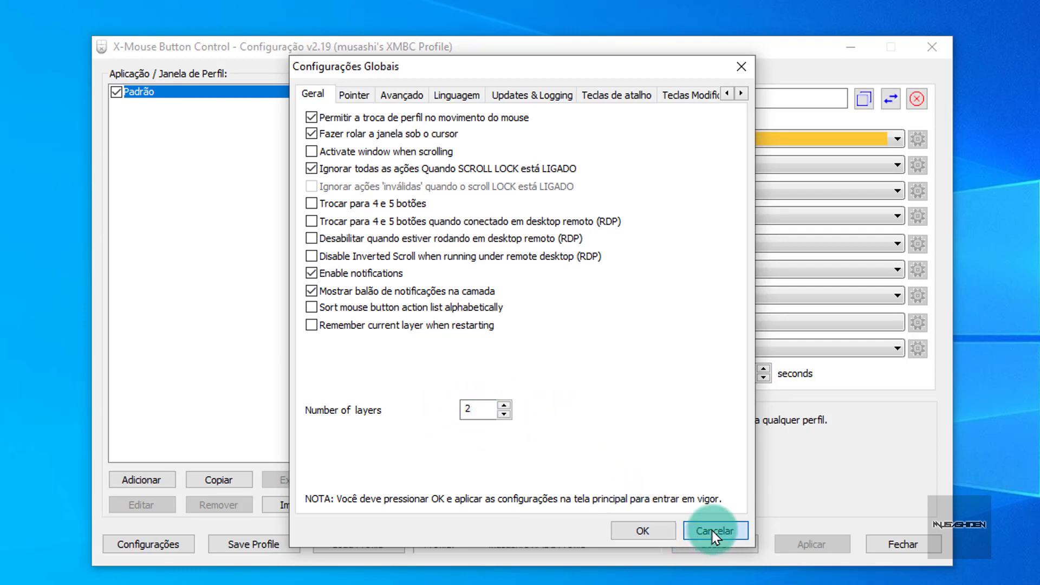
left_click(726, 530)
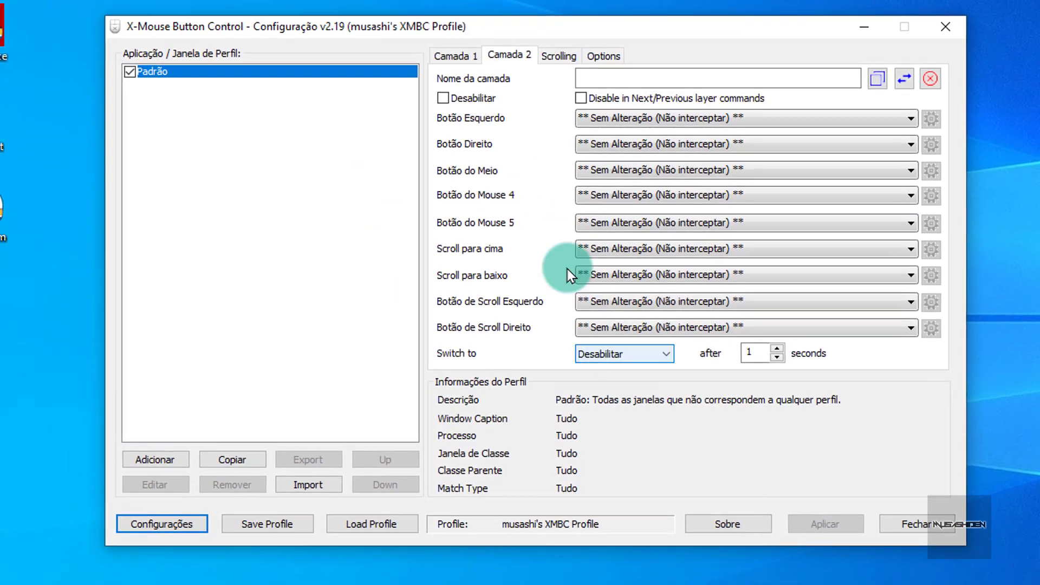
Compare the button assignments of Camada 1 and Camada 2 in the Padrão profile
left_click(467, 55)
left_click(502, 56)
left_click(451, 55)
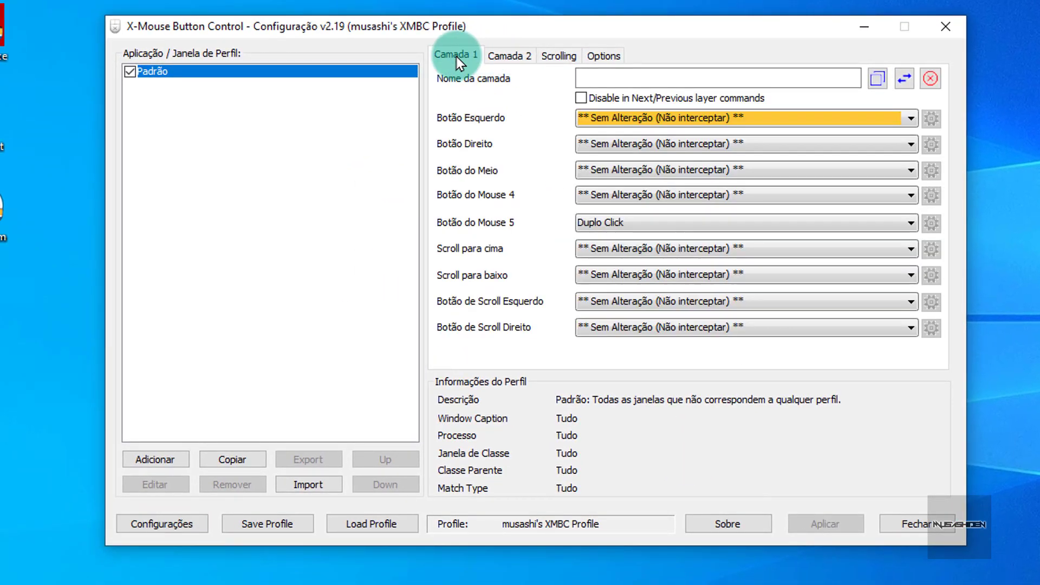
left_click(489, 57)
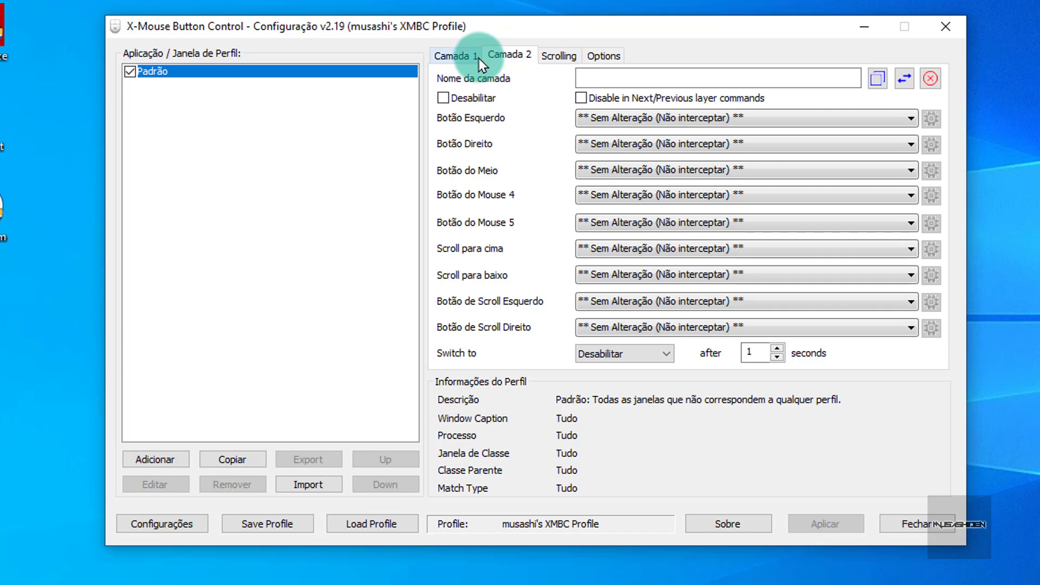
left_click(466, 59)
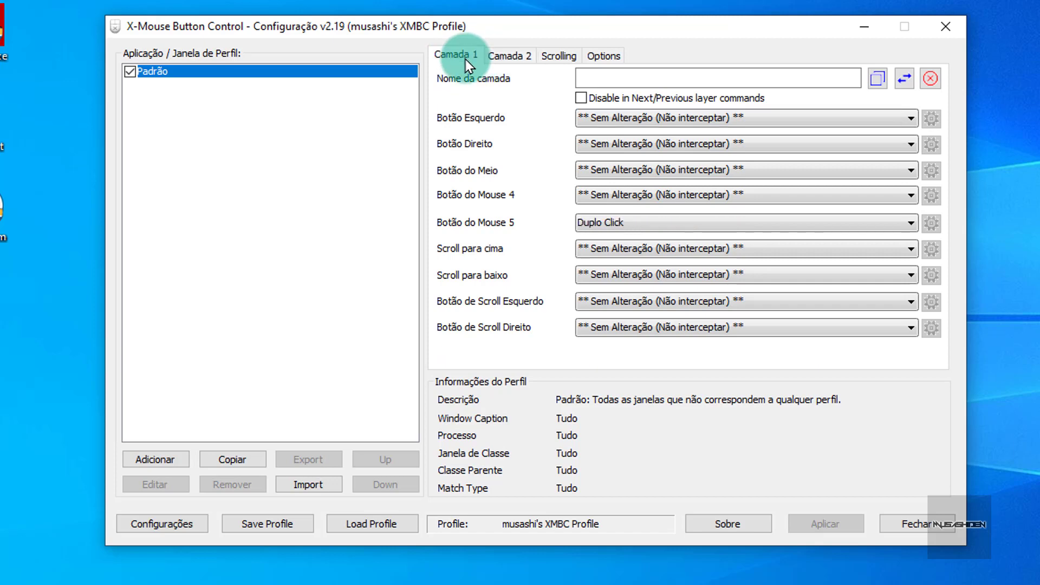
left_click(500, 58)
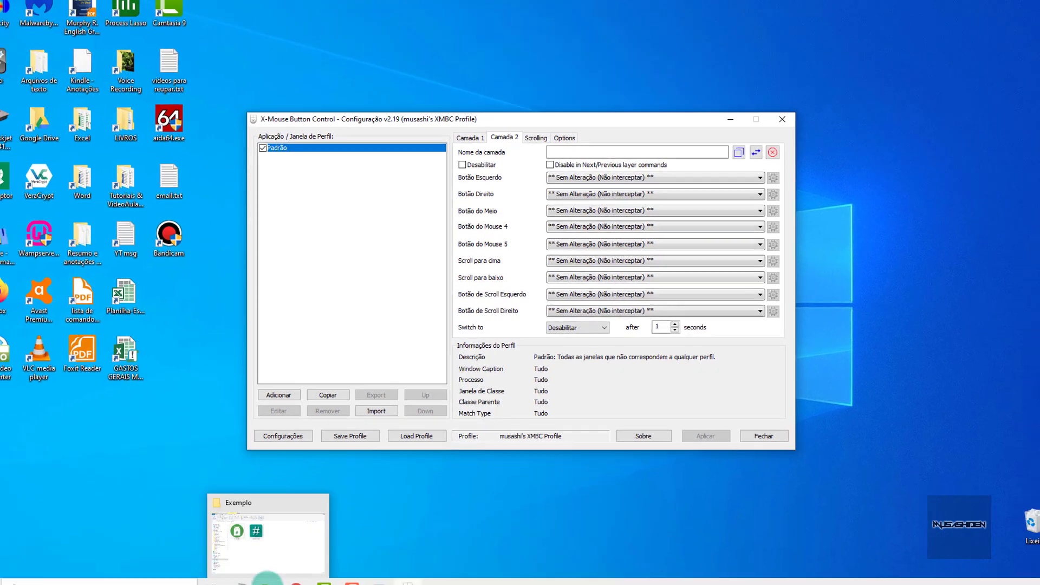
Switch to File Explorer, view Este Computador and go back to the Exemplo folder
left_click(277, 575)
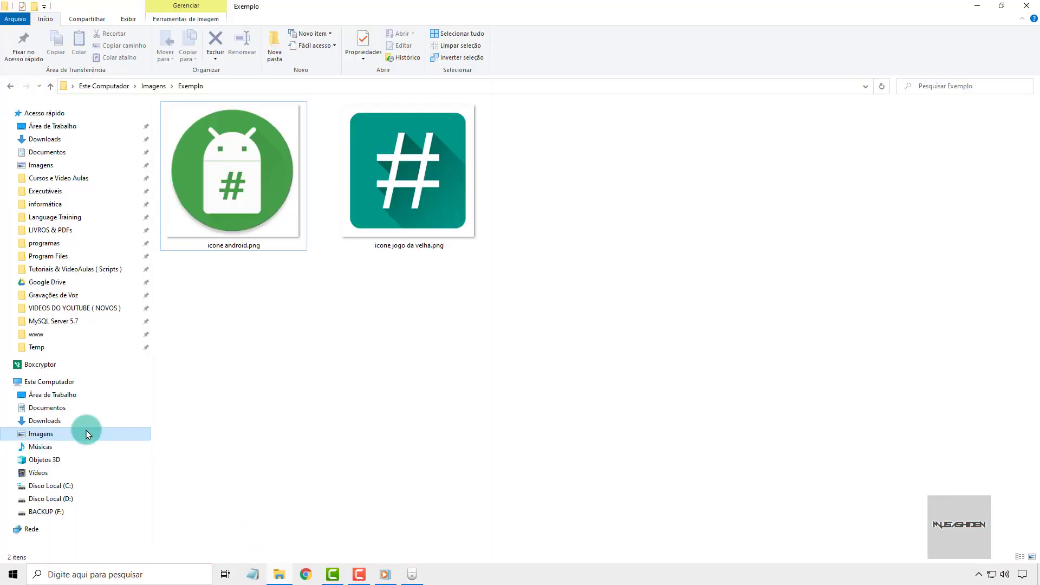
left_click(72, 382)
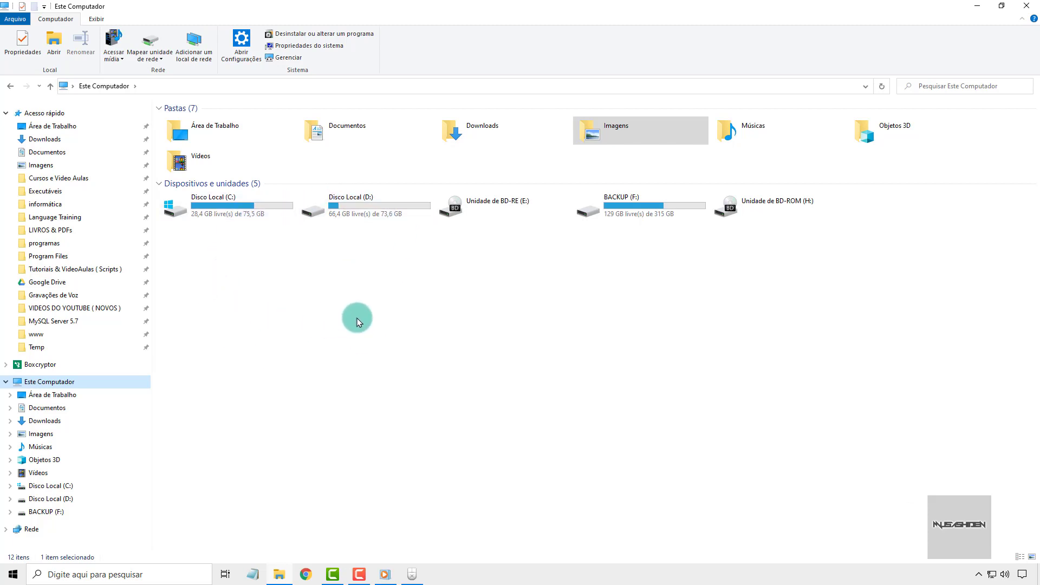
key("alt+Left")
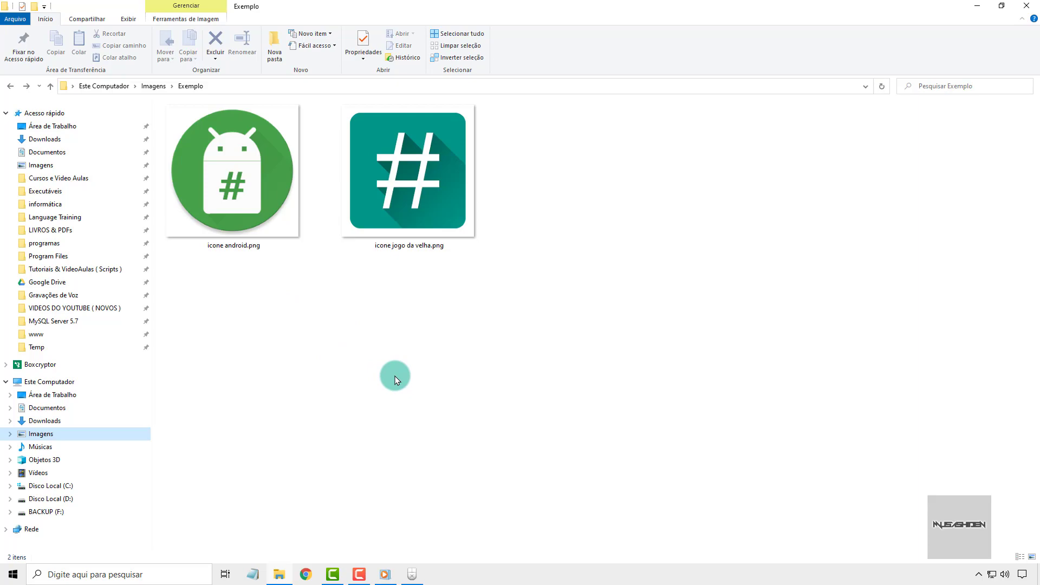
Return to X-Mouse Button Control with File Explorer minimized and add a profile for explorer.exe described as "Window Explorer"
left_click(412, 574)
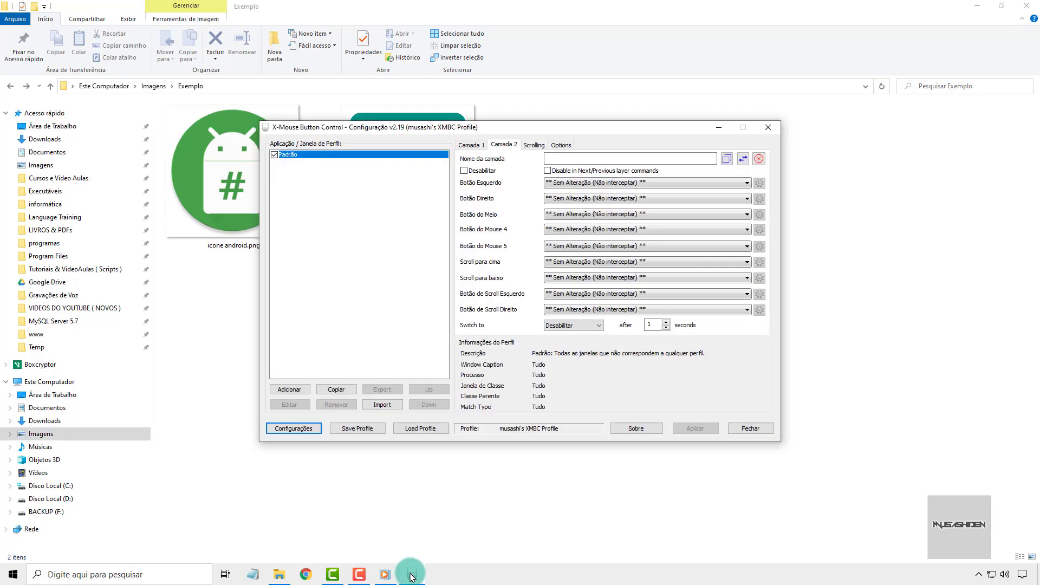
left_click(971, 8)
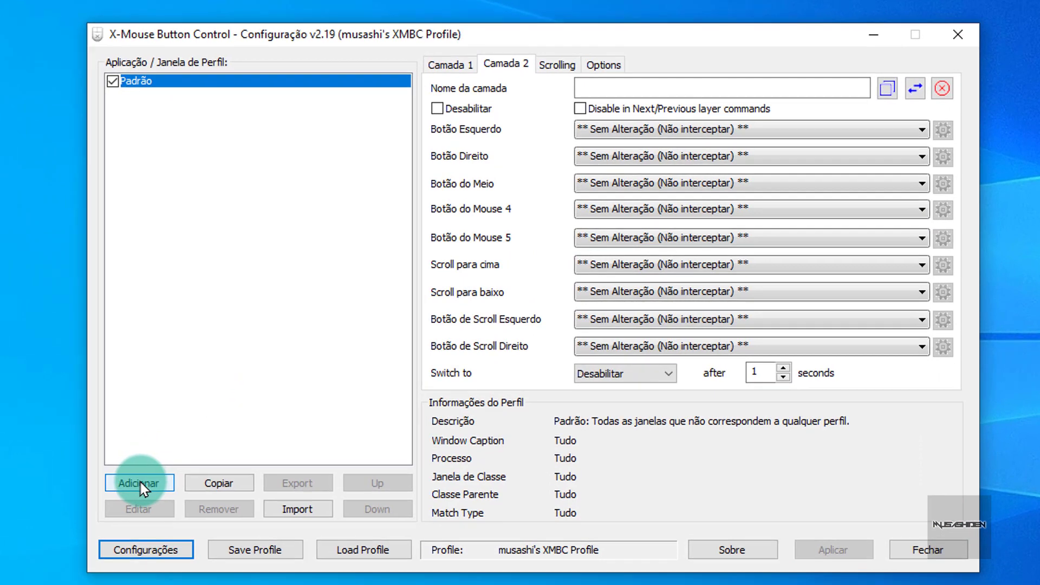
left_click(292, 392)
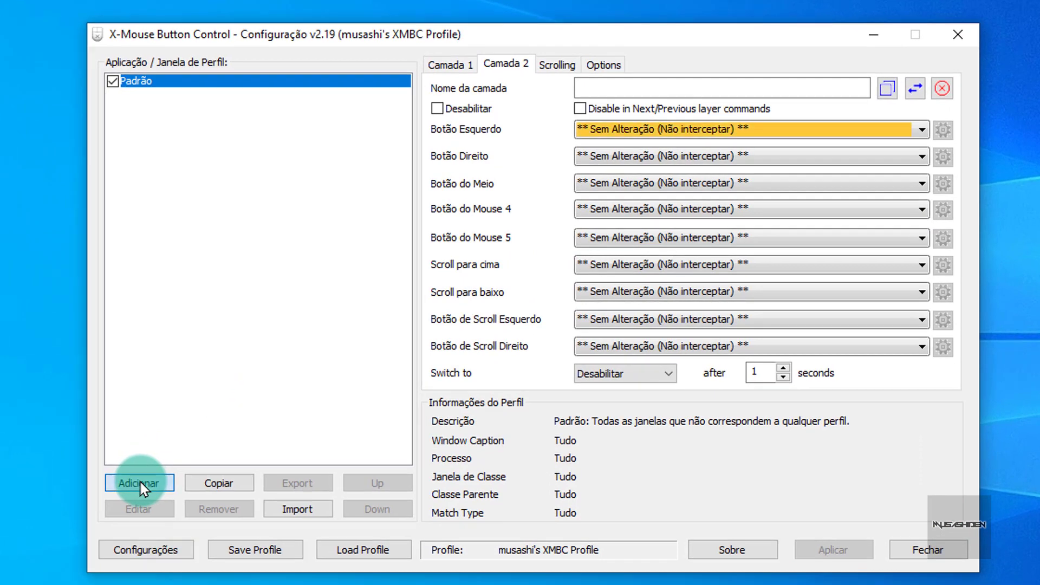
left_click(394, 328)
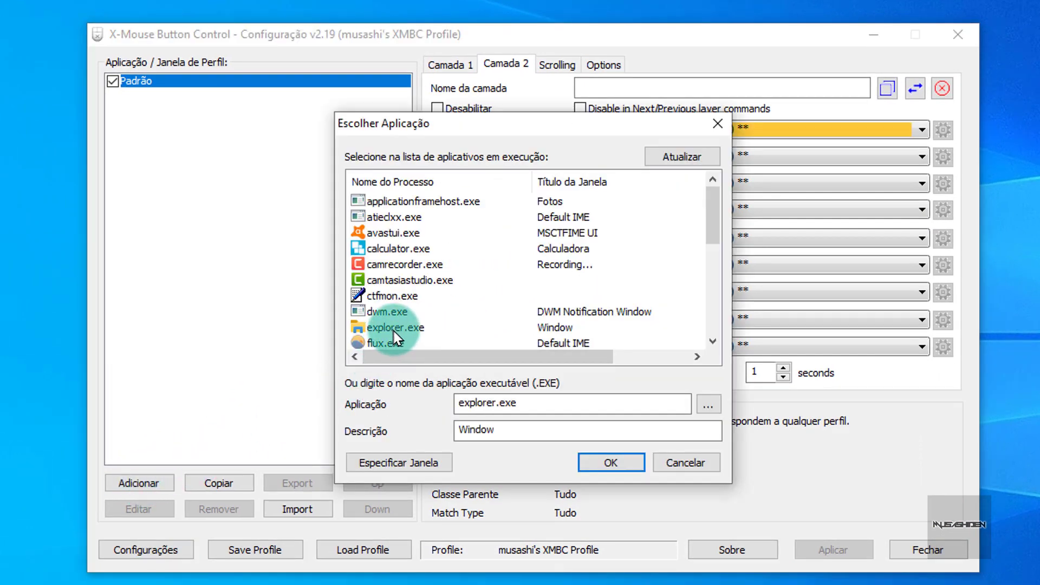
left_click(520, 428)
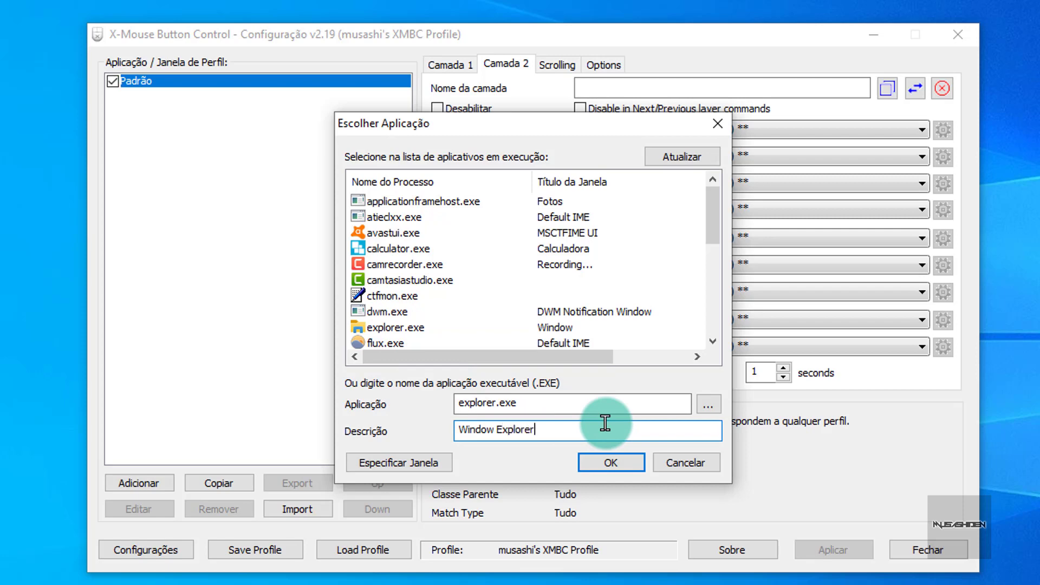
type("Explorer")
left_click(617, 462)
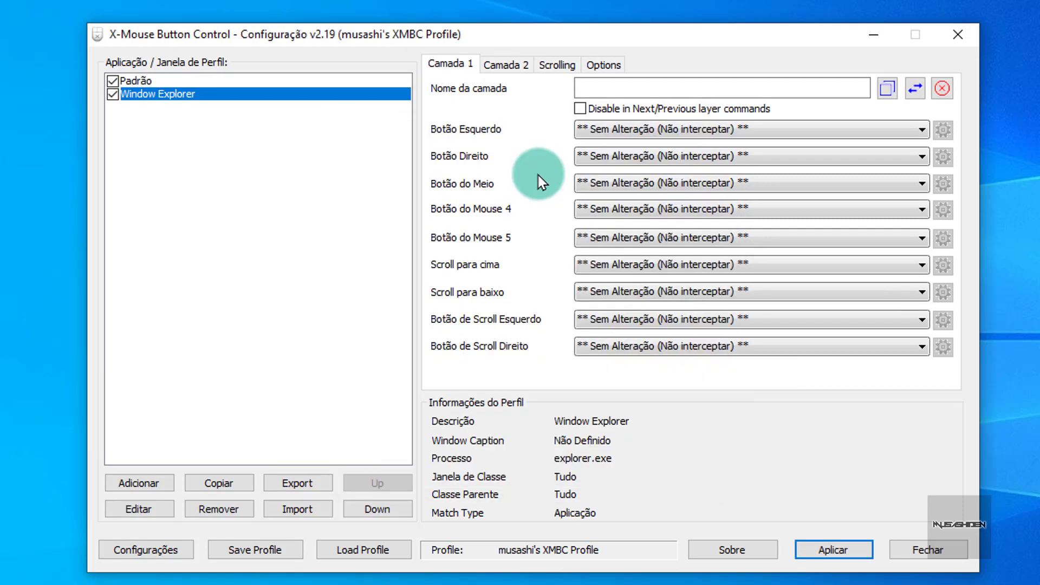
Assign the simulated key {DEL} to mouse button 4 in Camada 1 of the Window Explorer profile
left_click(769, 218)
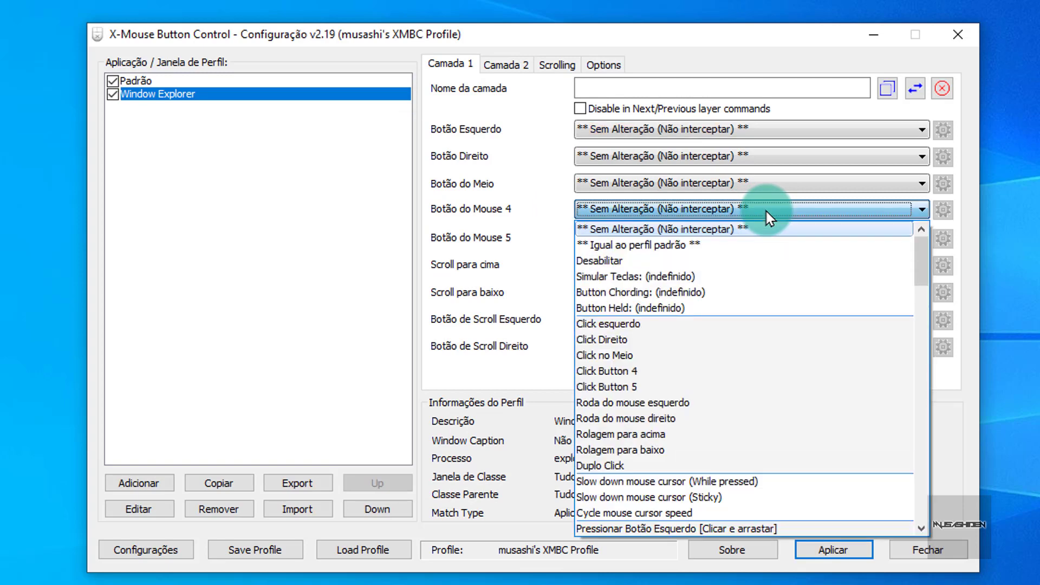
left_click(697, 277)
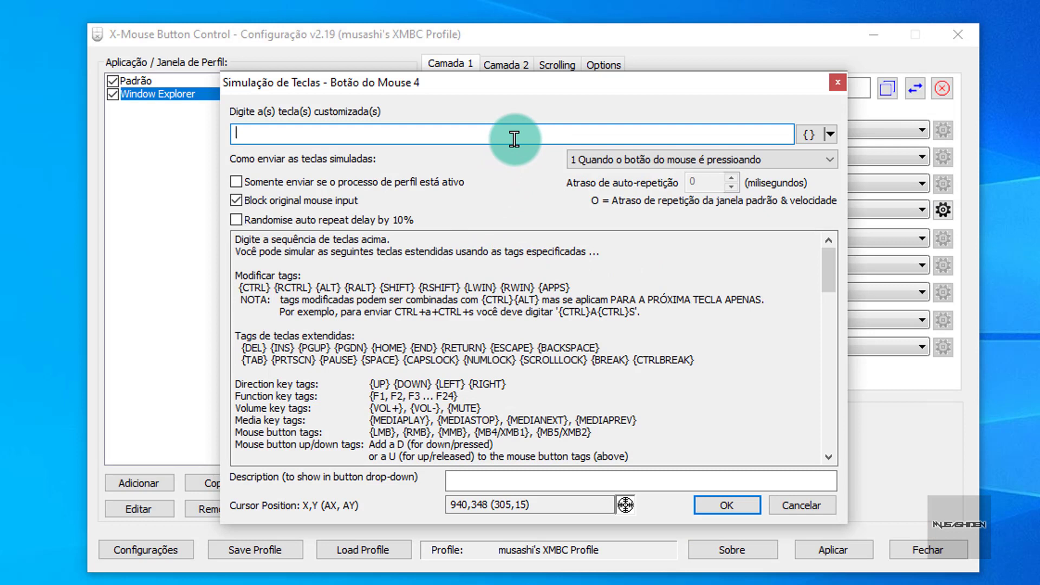
key("Tab")
type("{DEL}")
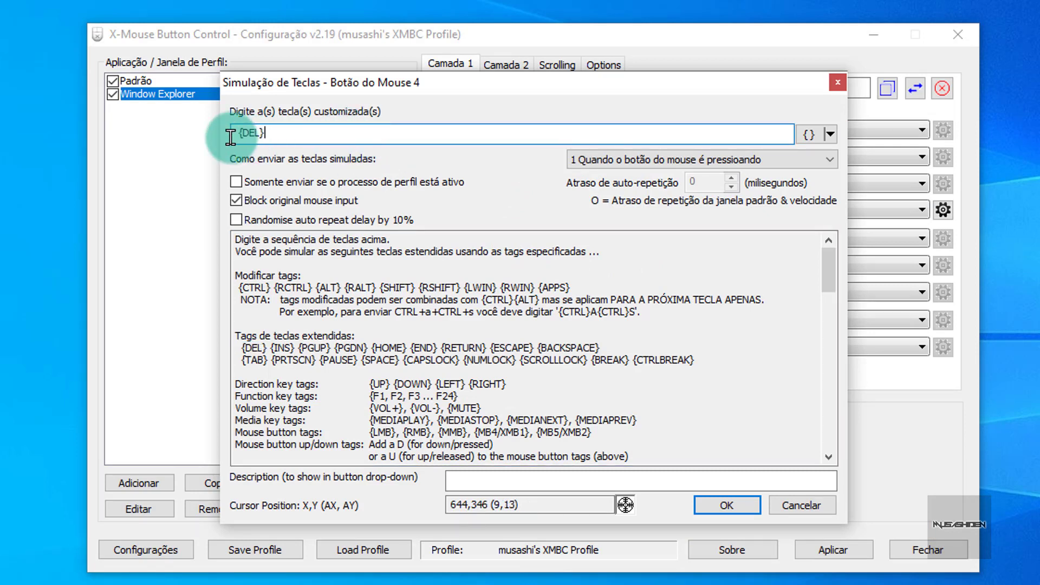
left_click(233, 133)
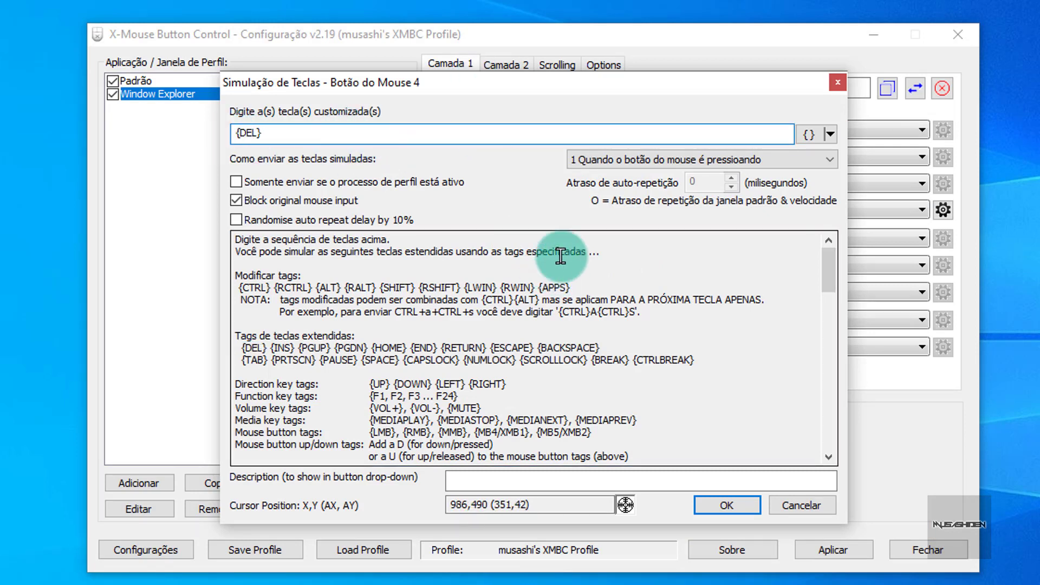
left_click(745, 512)
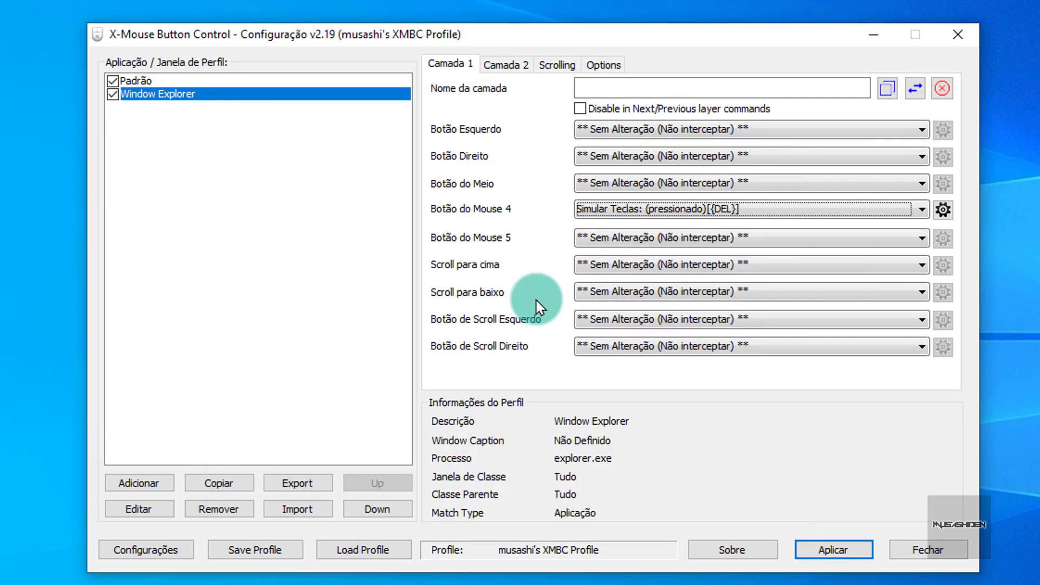
Assign Copiar (Ctrl+C) to mouse button 4 in Camada 2 of the Window Explorer profile
left_click(520, 68)
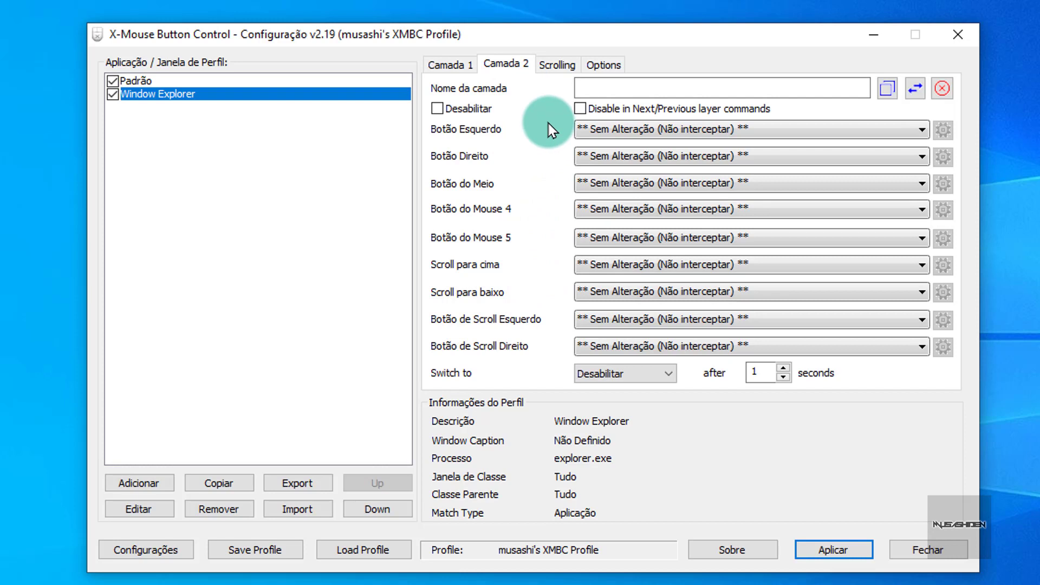
left_click(646, 210)
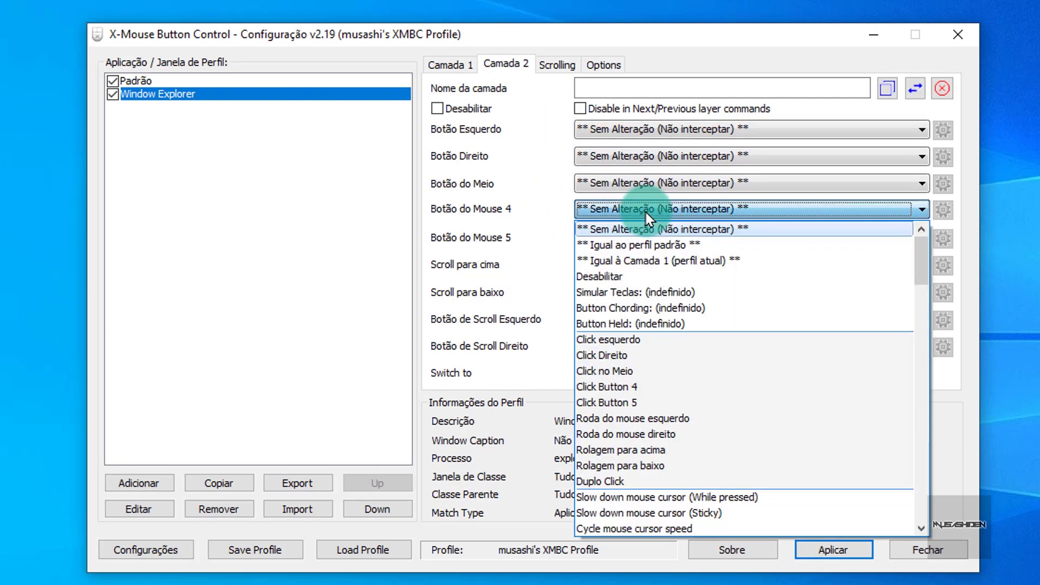
left_click_drag(924, 262, 927, 341)
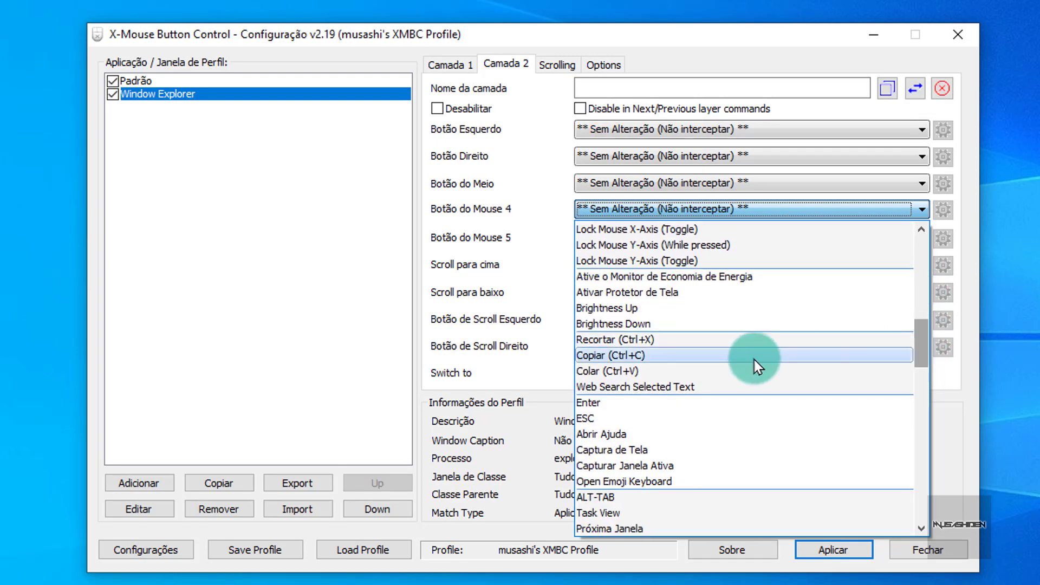
left_click(643, 357)
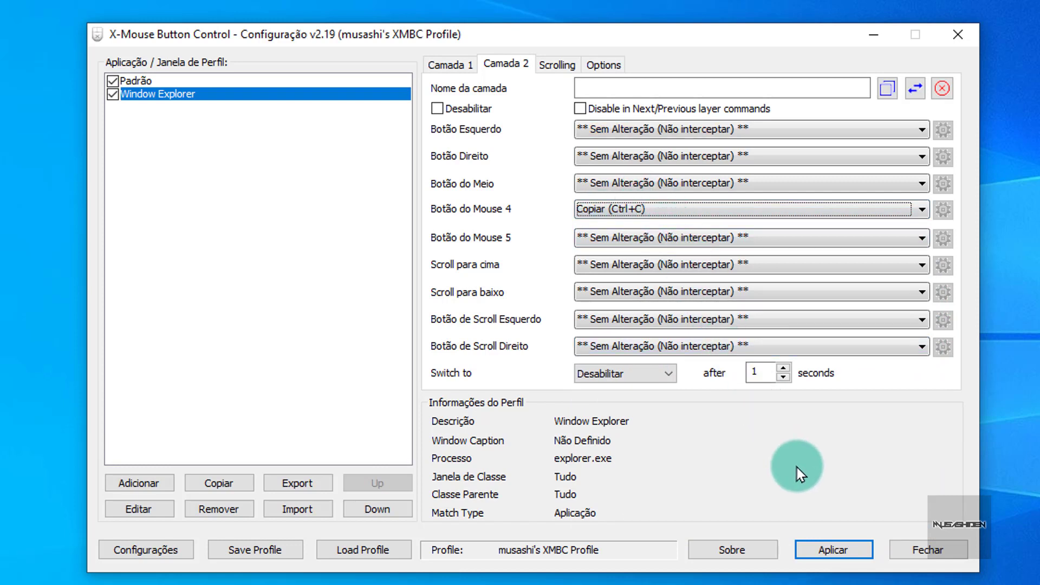
Apply the Window Explorer profile changes, return to its Camada 1 and view the Camadas choices offered by the notification-area icon
left_click(846, 551)
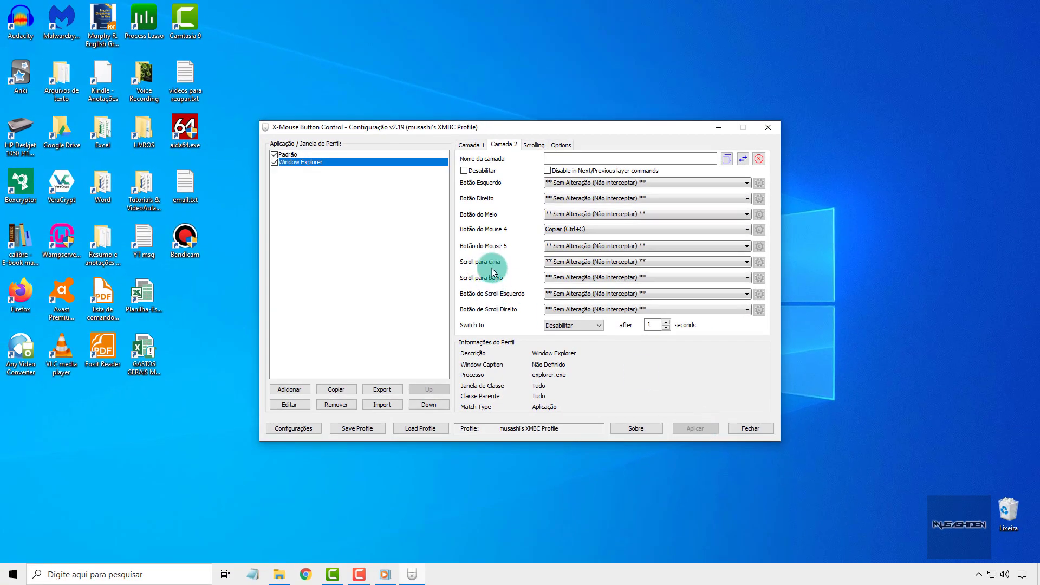
left_click(471, 145)
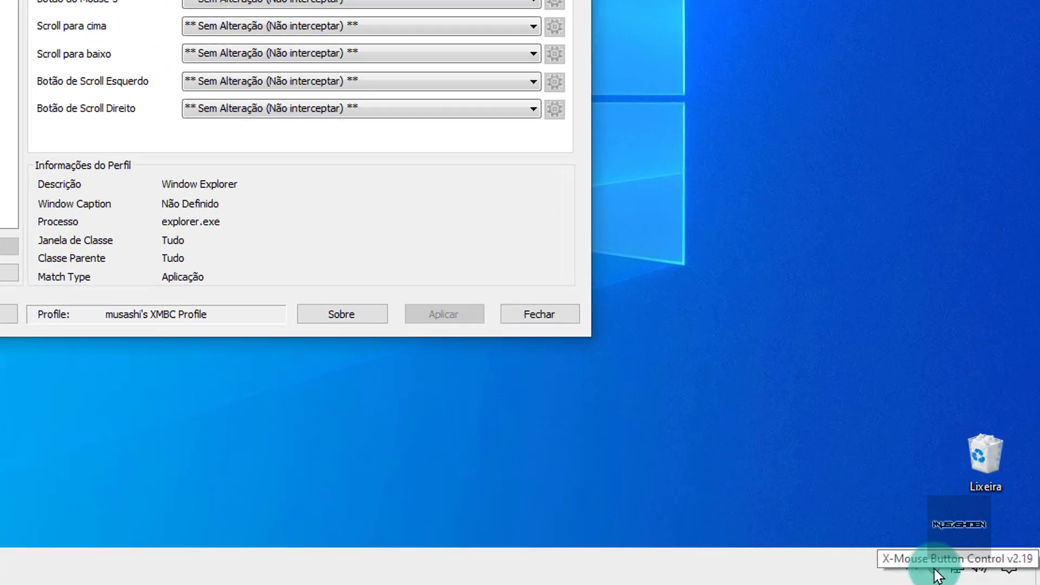
right_click(919, 574)
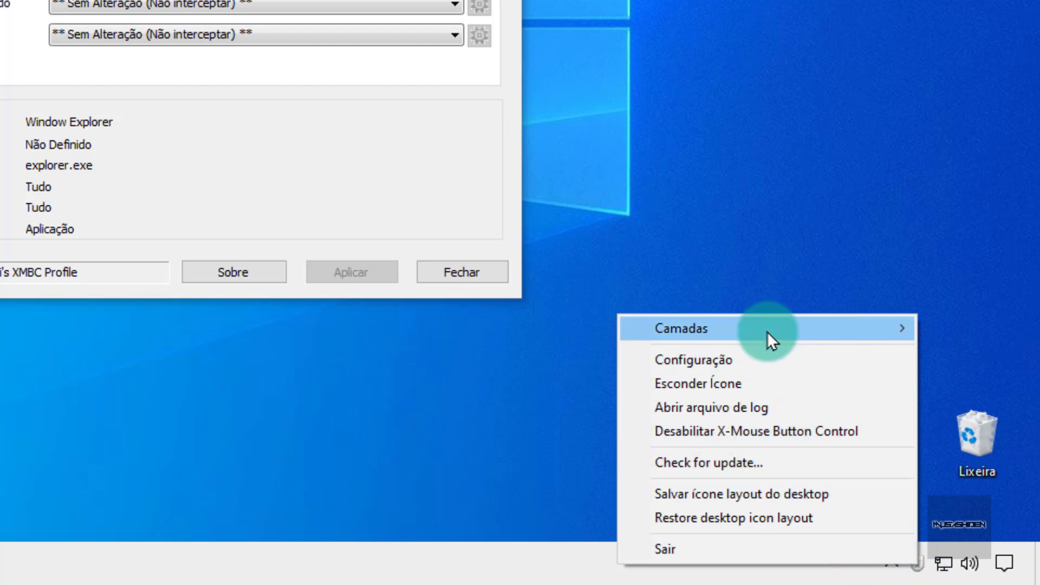
mouse_move(767, 331)
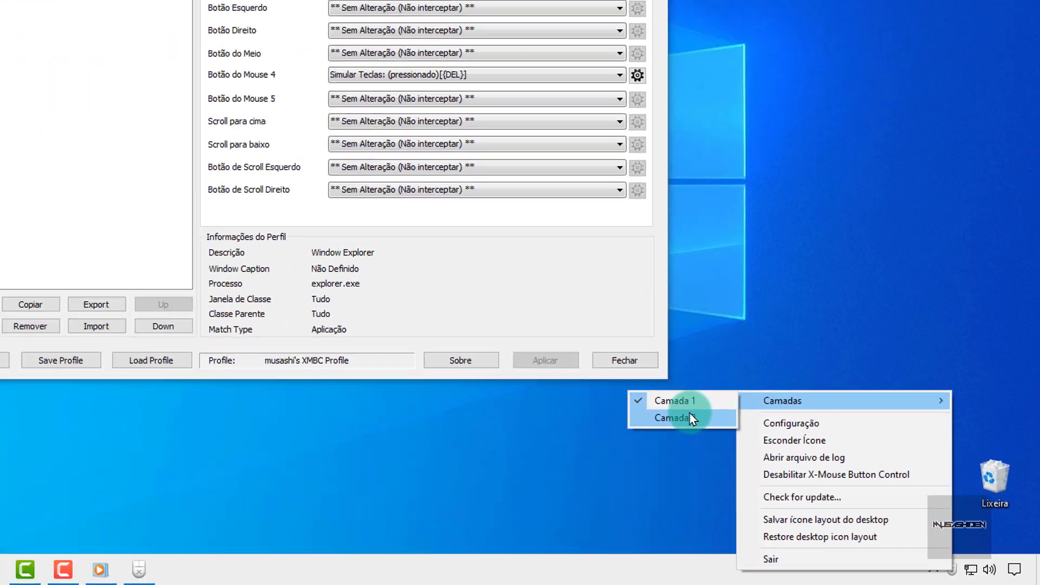
left_click(552, 351)
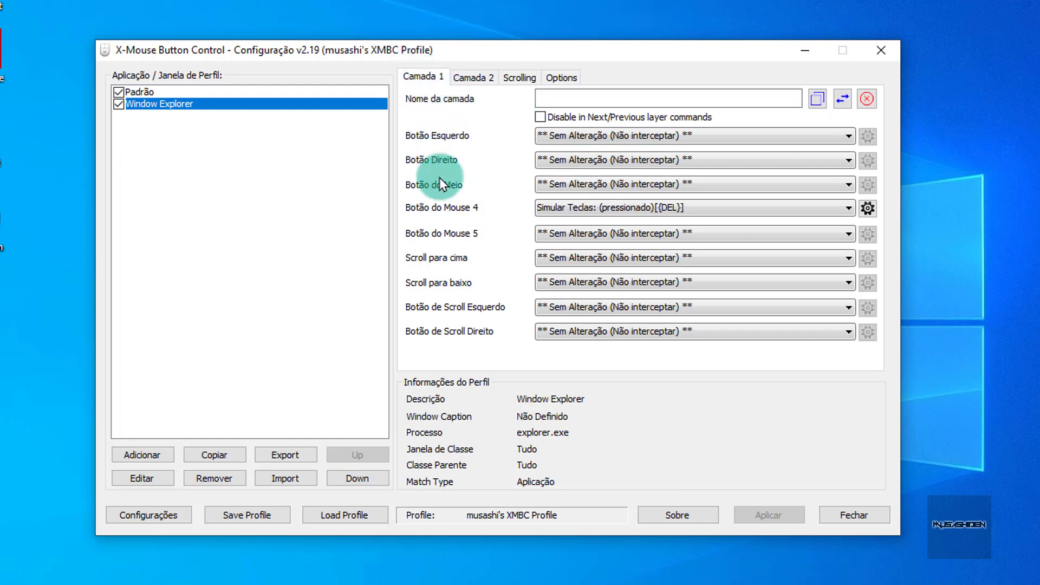
Assign Camada (Próxima) to the middle button in Camada 1 of the Window Explorer profile and apply the change
middle_click(467, 222)
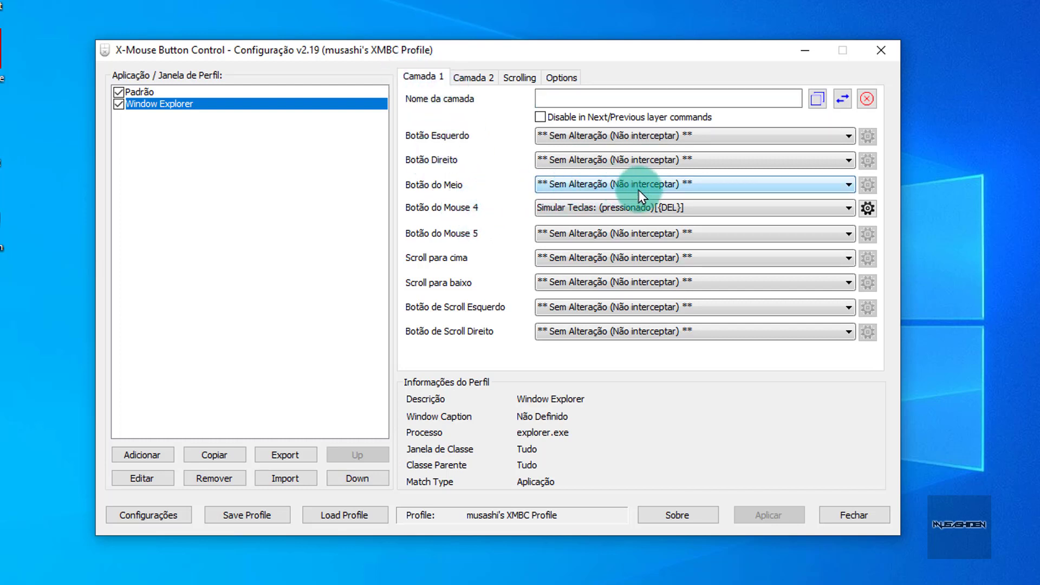
left_click(672, 185)
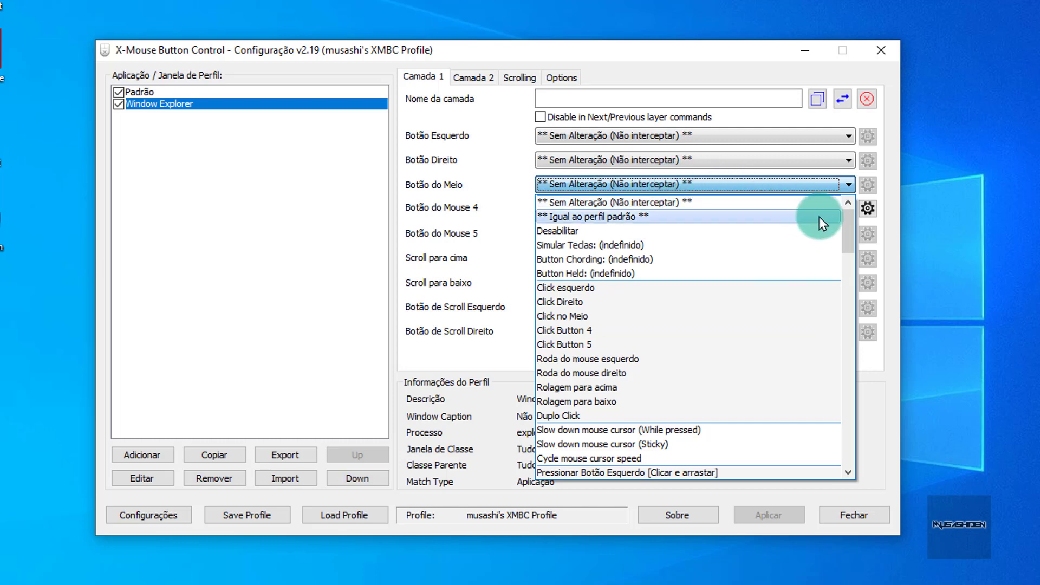
left_click_drag(850, 224, 856, 444)
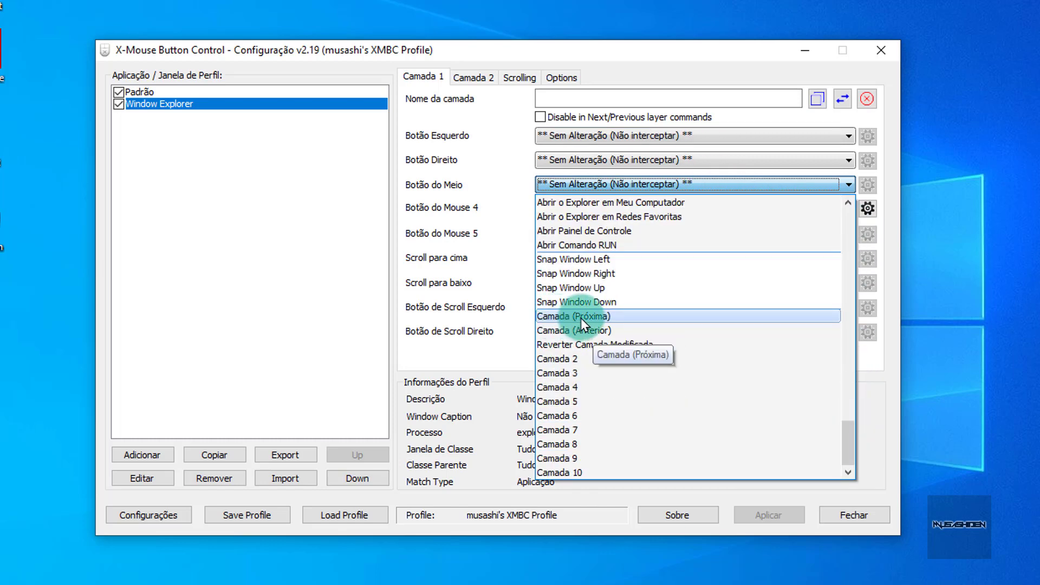
left_click(617, 317)
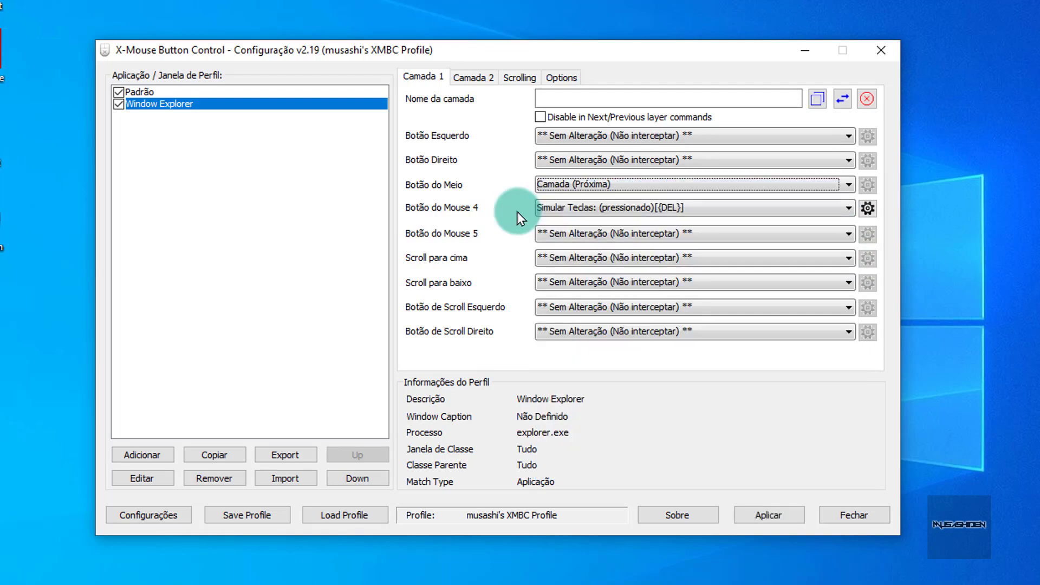
left_click(774, 516)
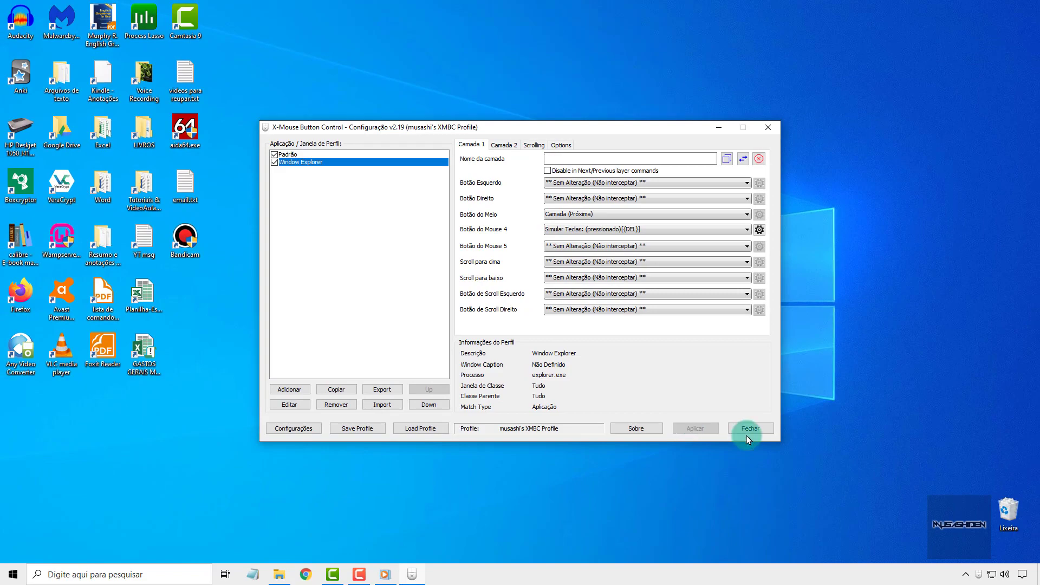
Close the configuration window, switch to File Explorer and delete icone android.png from the Exemplo folder
left_click(750, 430)
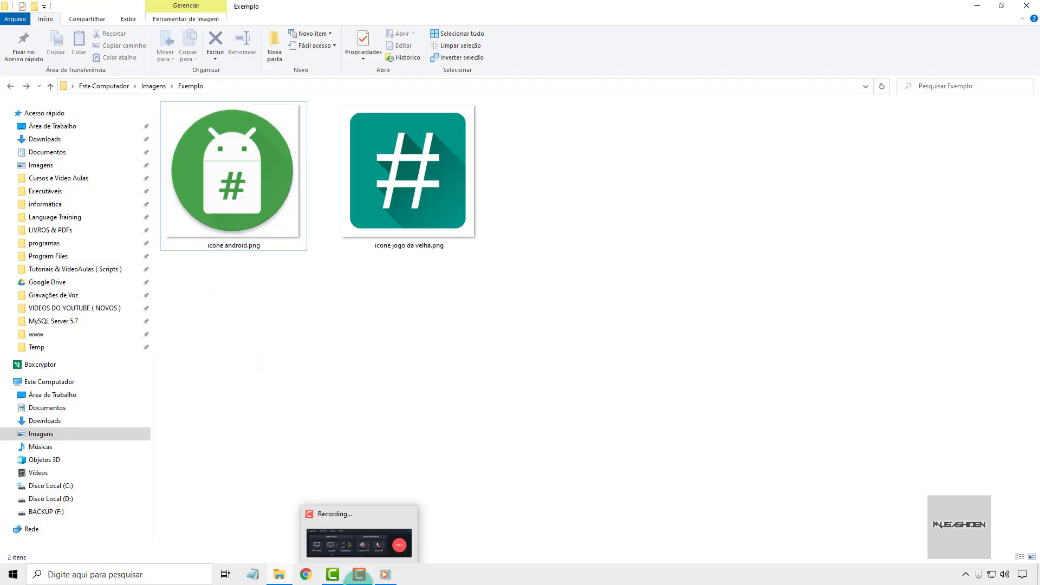
left_click(359, 574)
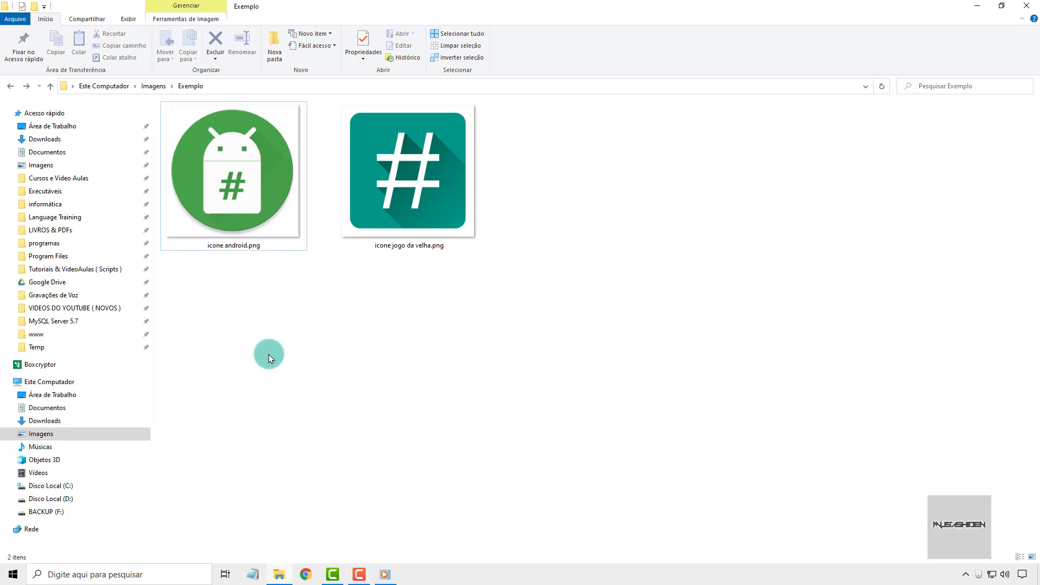
left_click(240, 208)
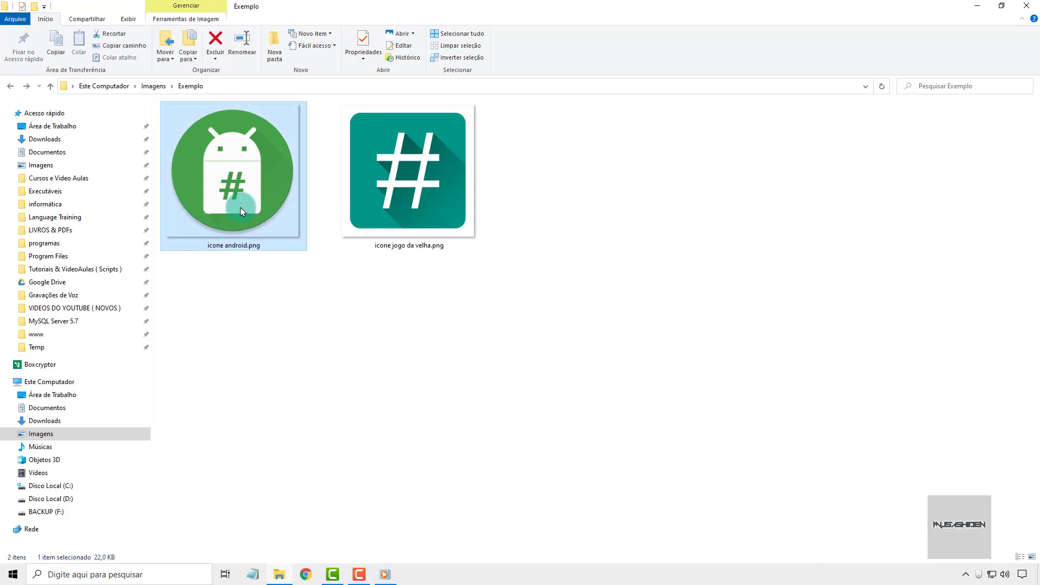
key("Delete")
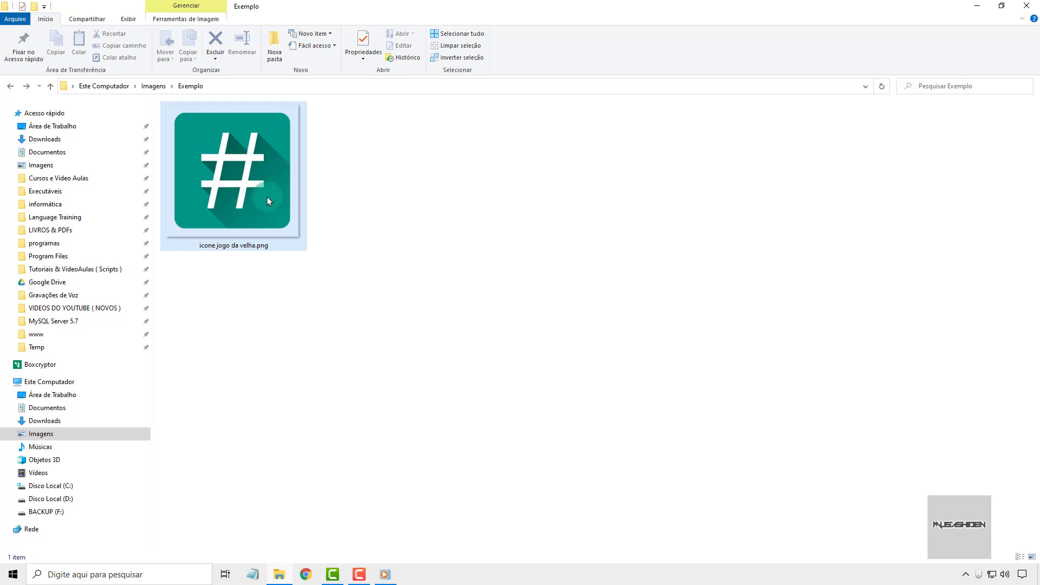
Switch to Camada 2 and duplicate icone jogo da velha.png within the Exemplo folder by copying and pasting it
left_click(318, 177)
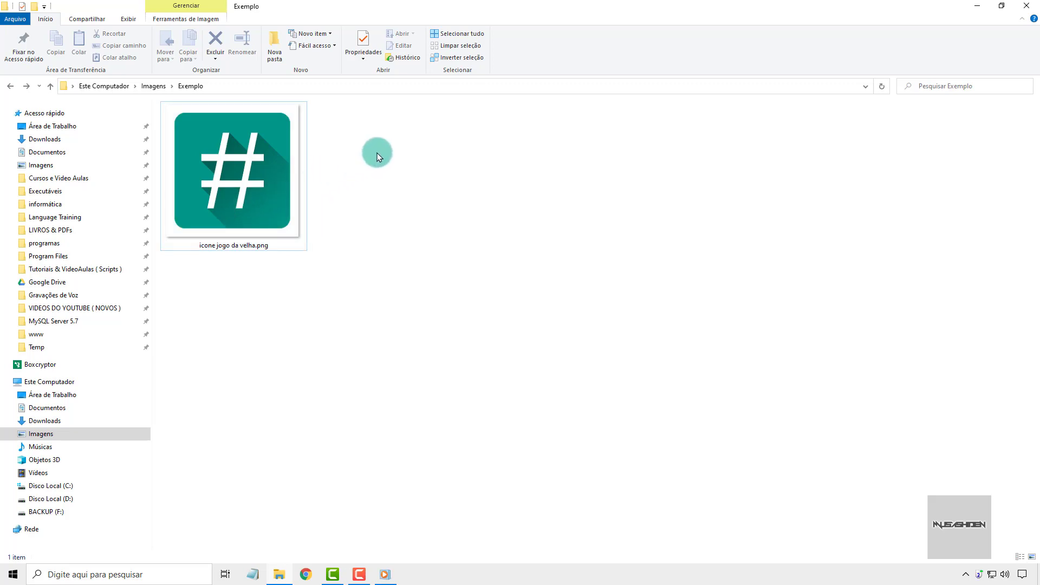
left_click(256, 196)
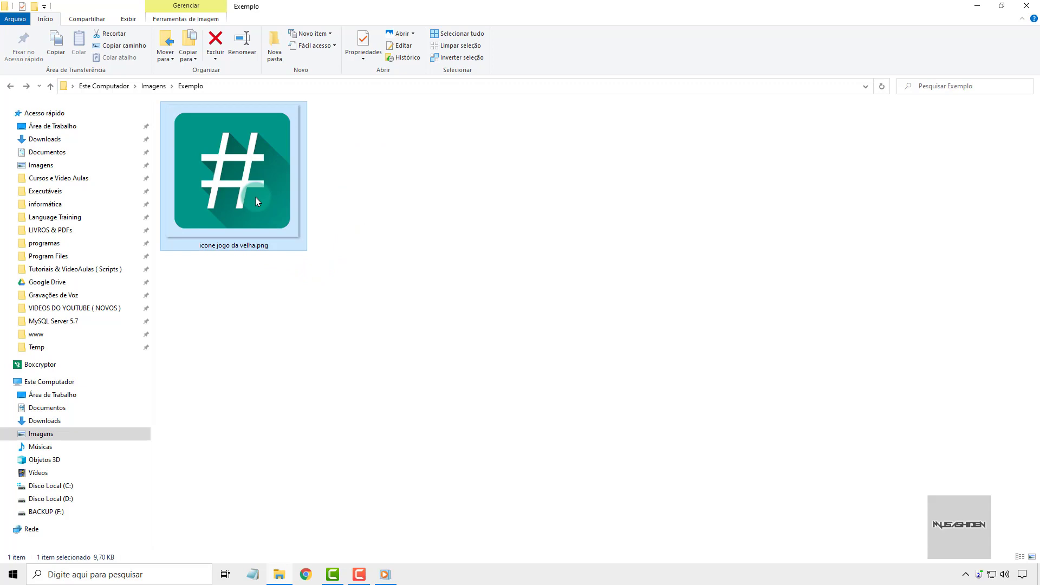
key("ctrl+c")
left_click(453, 216)
key("ctrl+v")
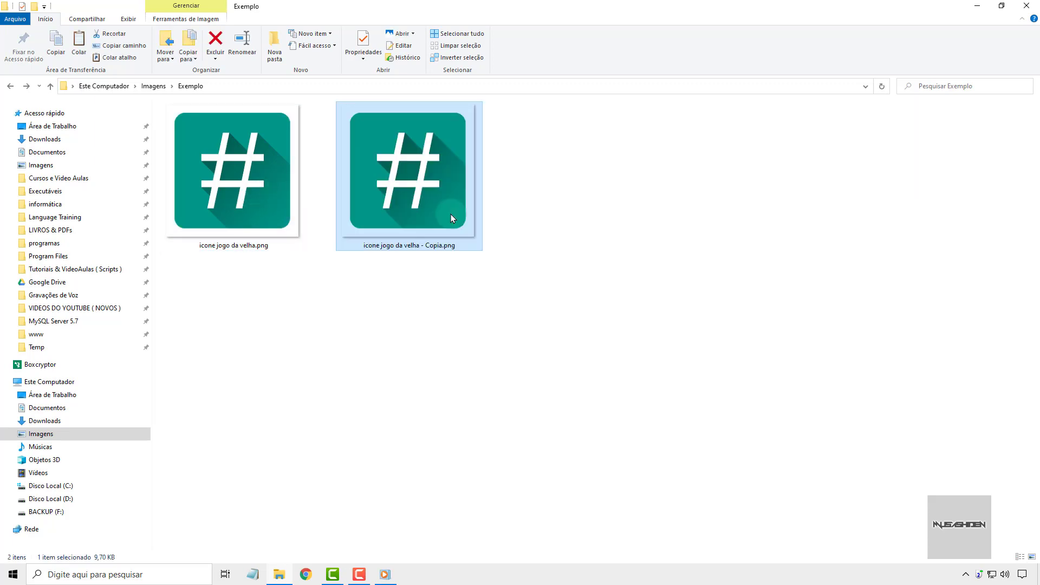
left_click_drag(381, 318, 499, 178)
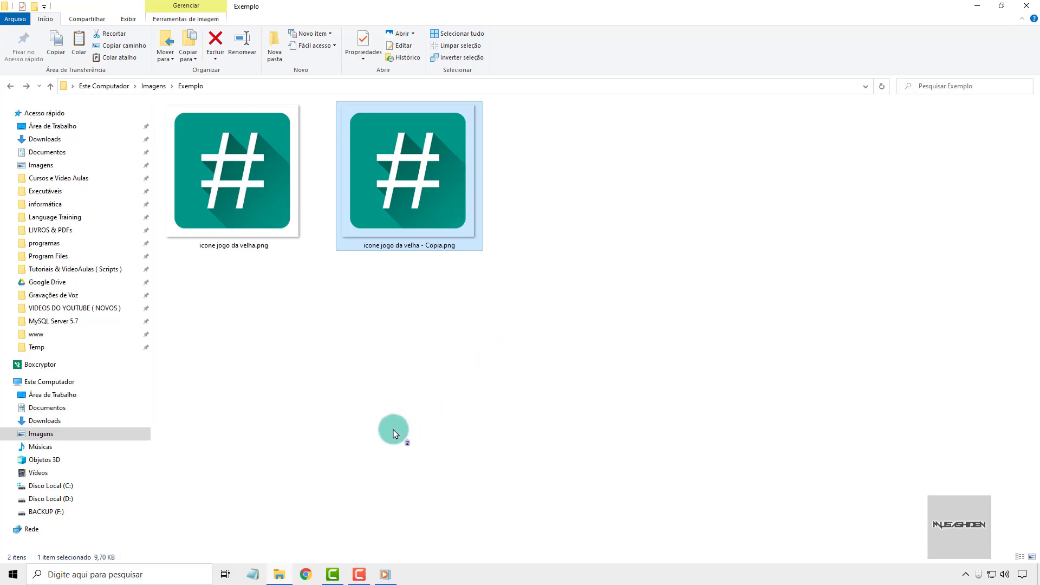
Reopen X-Mouse Button Control's global hotkey settings and try Ctrl + ç as the shortcut for switching to Camada 1
double_click(978, 574)
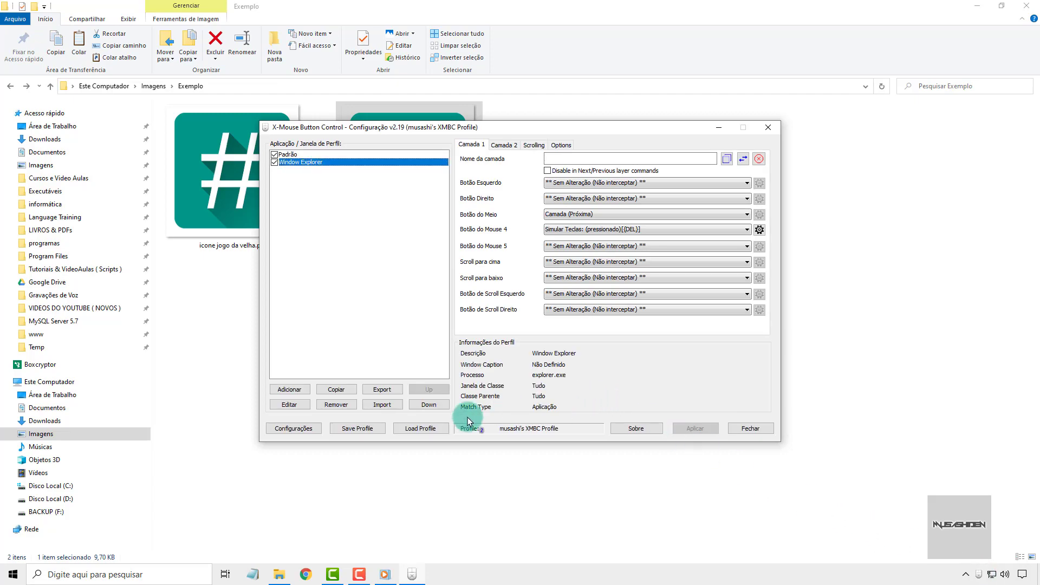
left_click(294, 428)
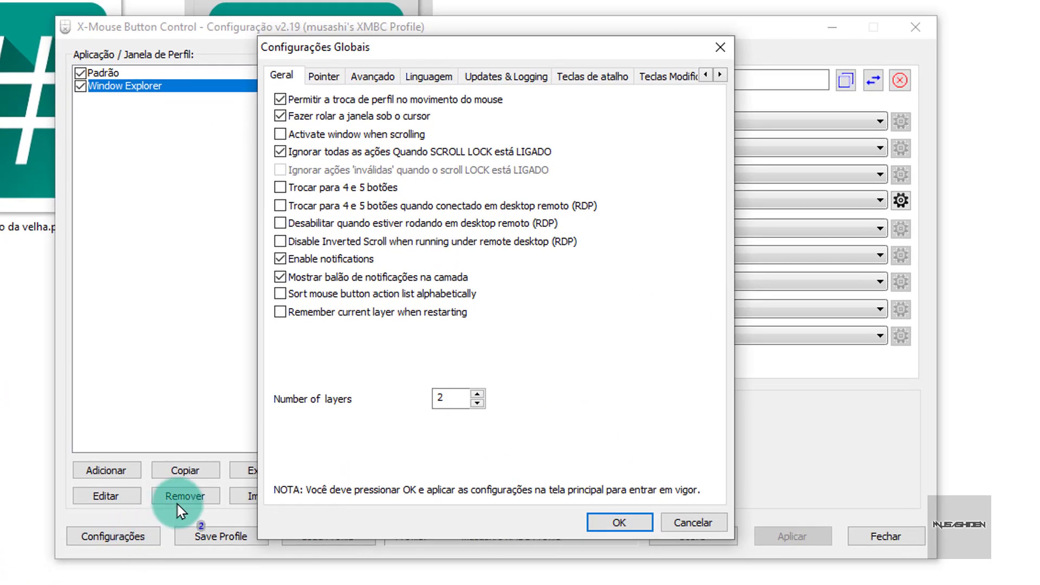
left_click(607, 79)
key("g")
left_click(325, 102)
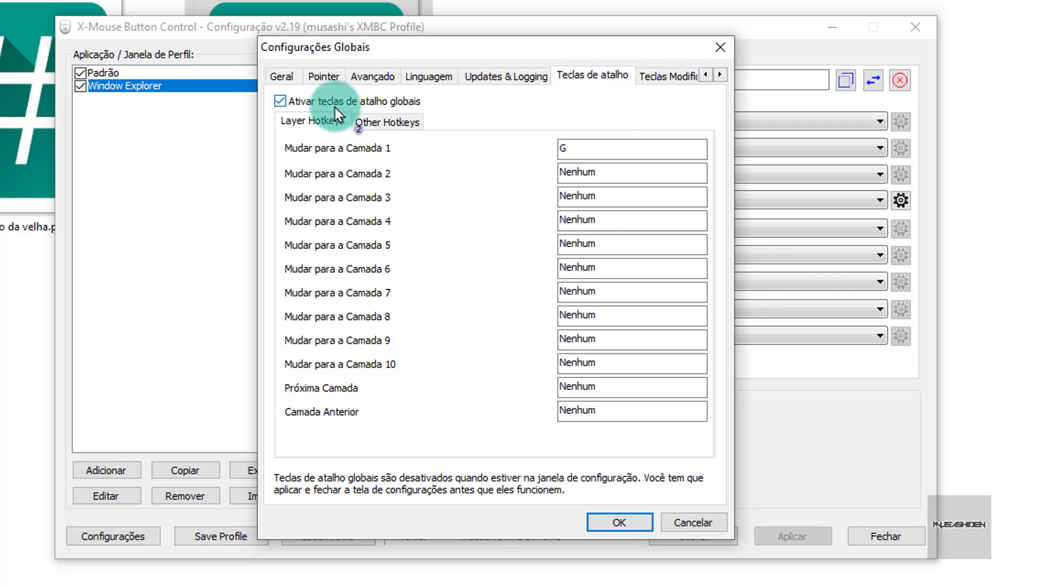
left_click(612, 157)
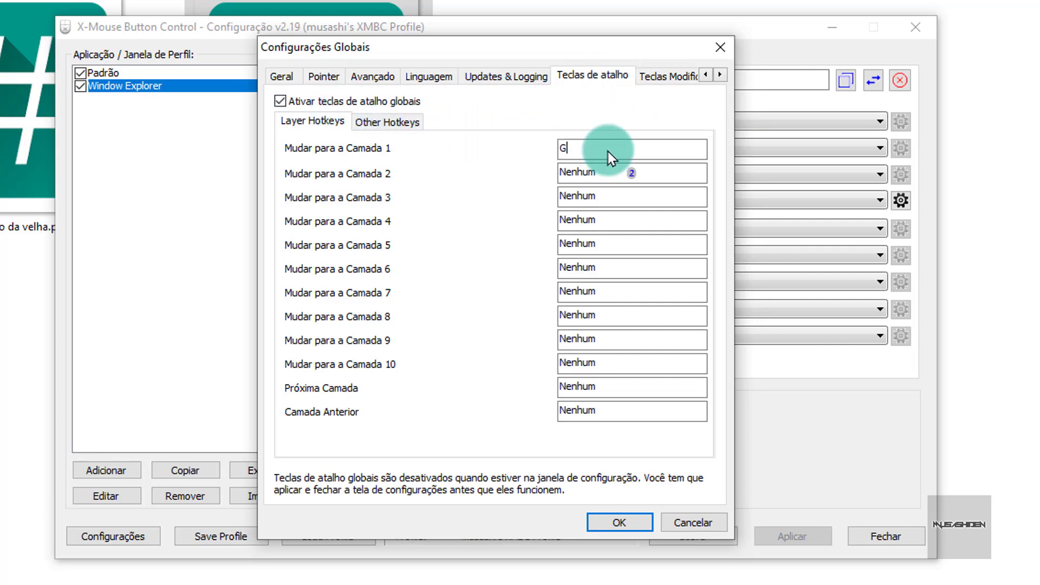
key("BackSpace")
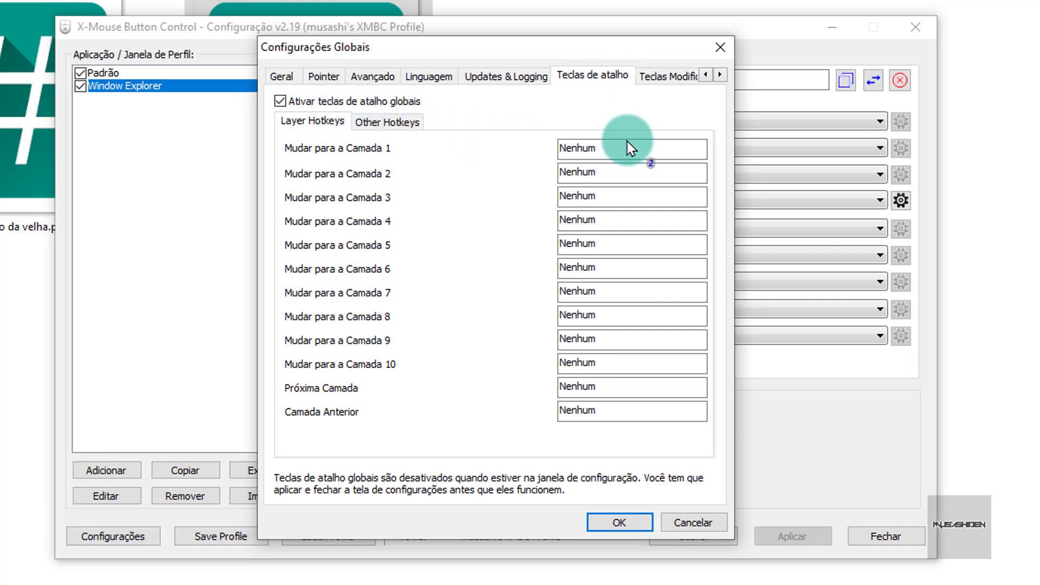
key("g")
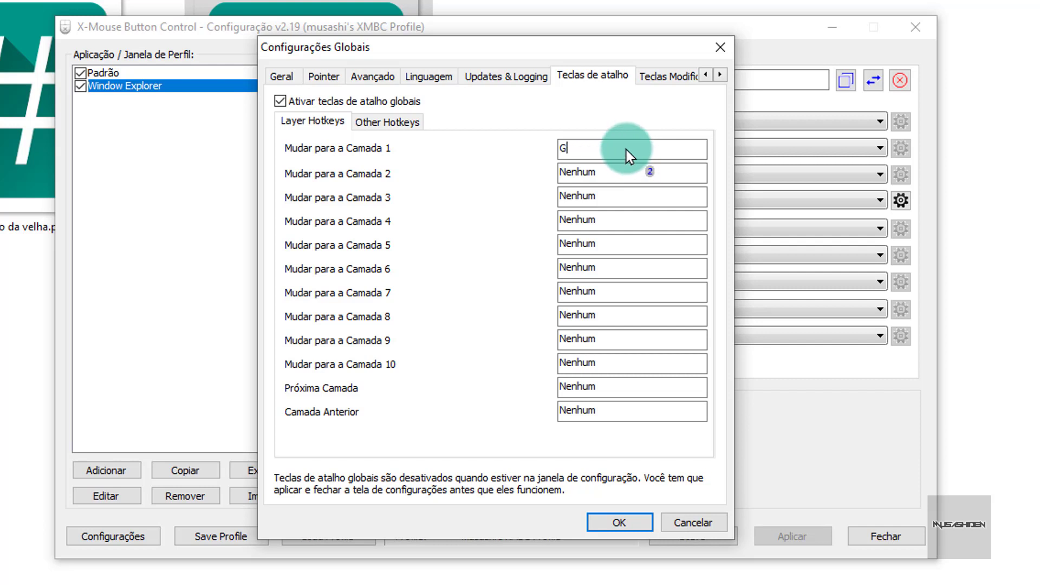
key("ctrl+ccedilla")
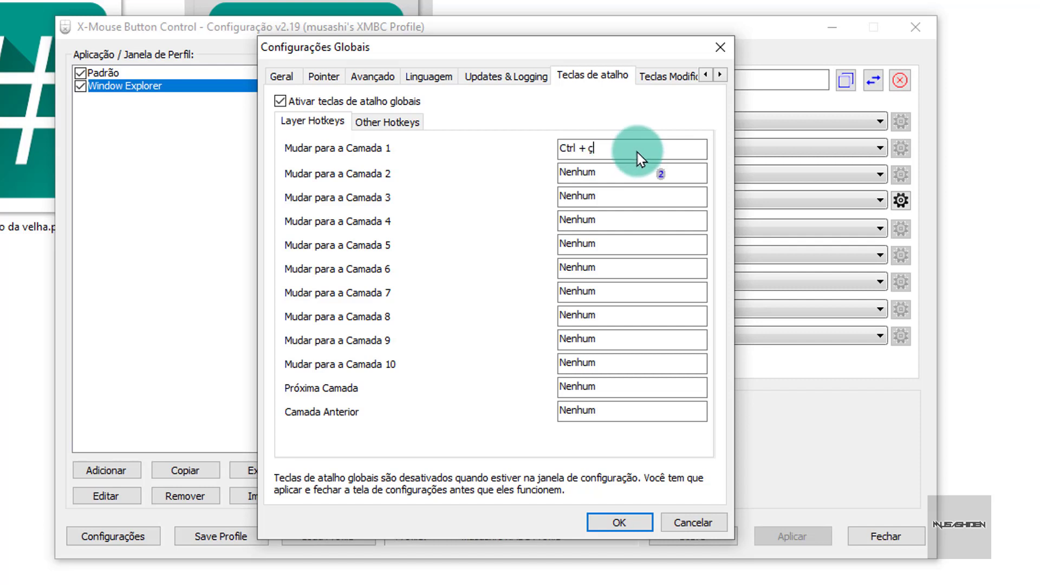
Try Ctrl + TIL as the shortcut for switching to Camada 2, cancel the global settings and minimize the configuration window
left_click(615, 171)
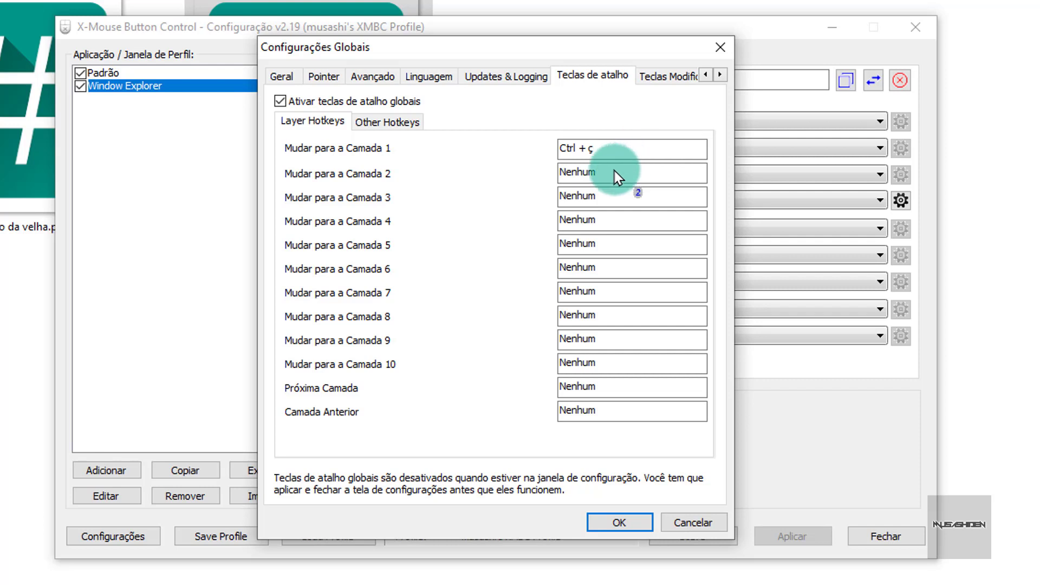
key("ctrl")
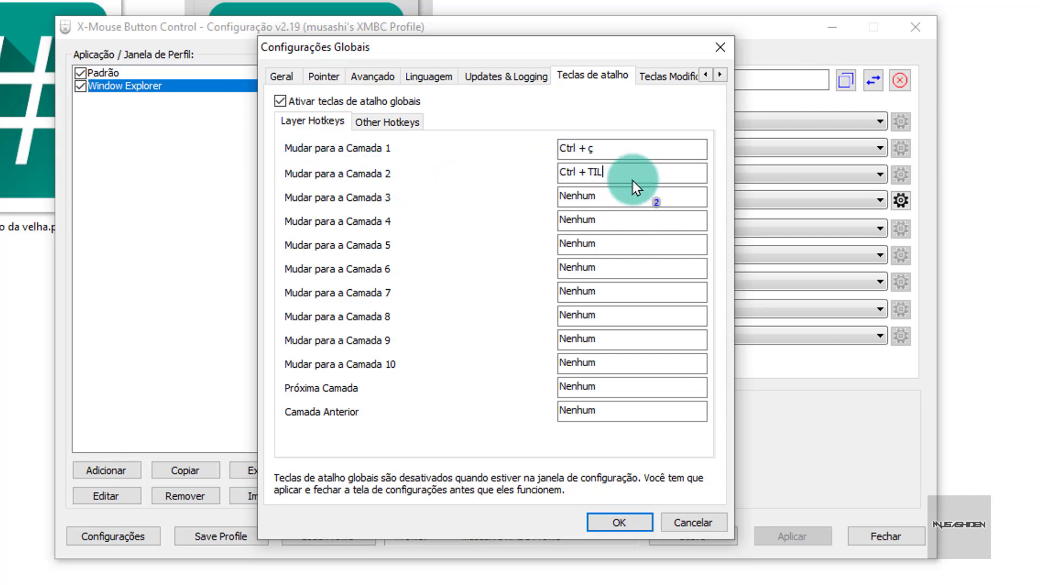
left_click(693, 522)
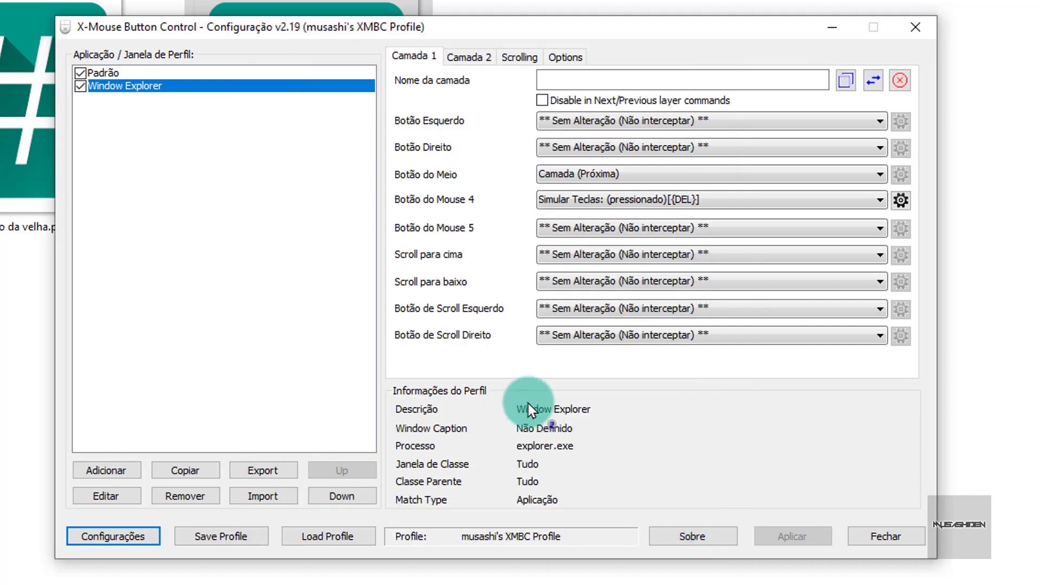
left_click(832, 27)
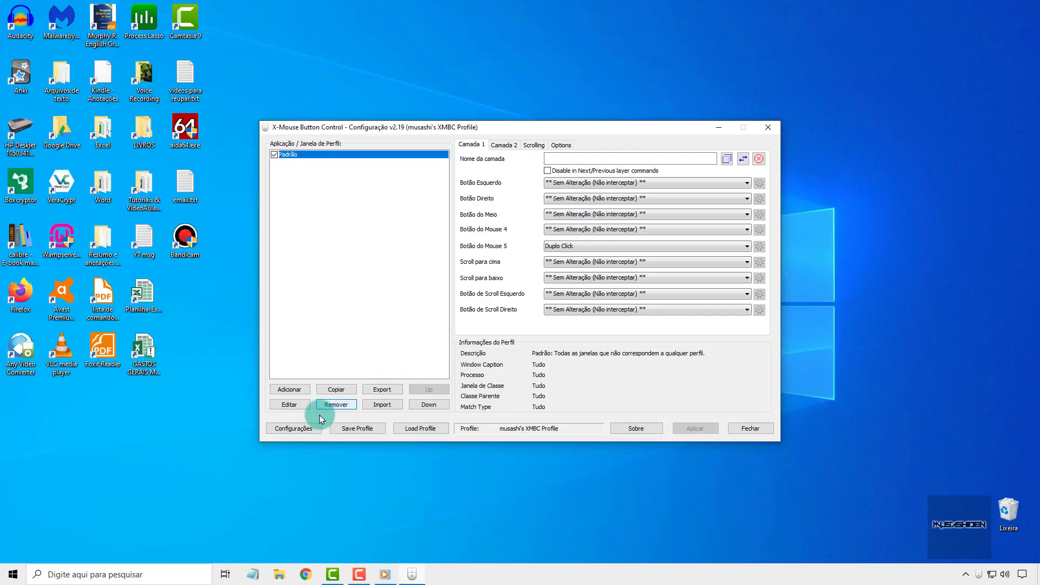
Examine the Pointer, Avançado, Linguagem and Updates & Logging pages of the global settings, discard the dialog and select the Padrão profile
left_click(296, 429)
left_click(418, 156)
left_click(447, 156)
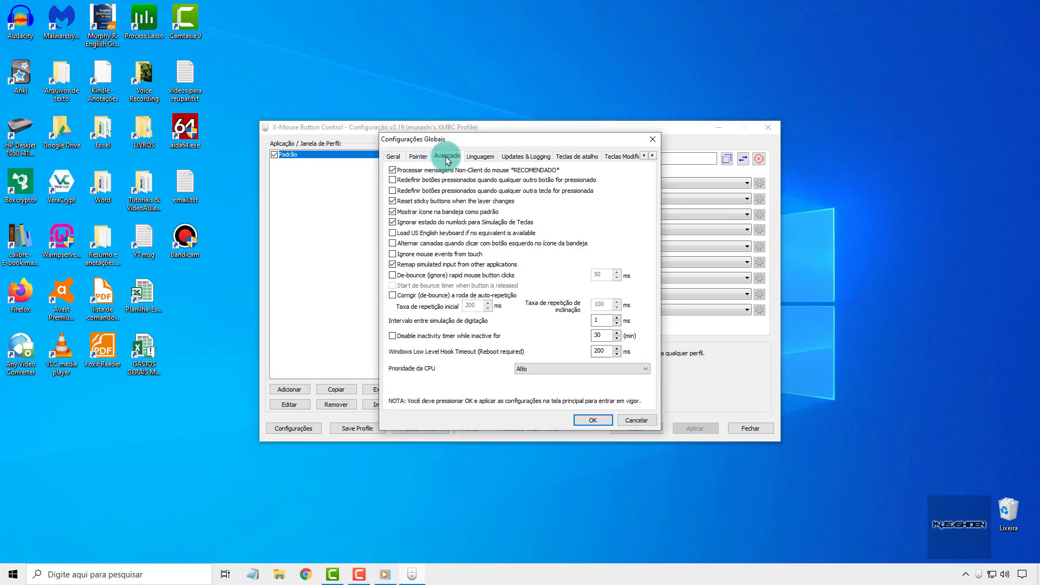
left_click(480, 157)
left_click(522, 159)
left_click(623, 157)
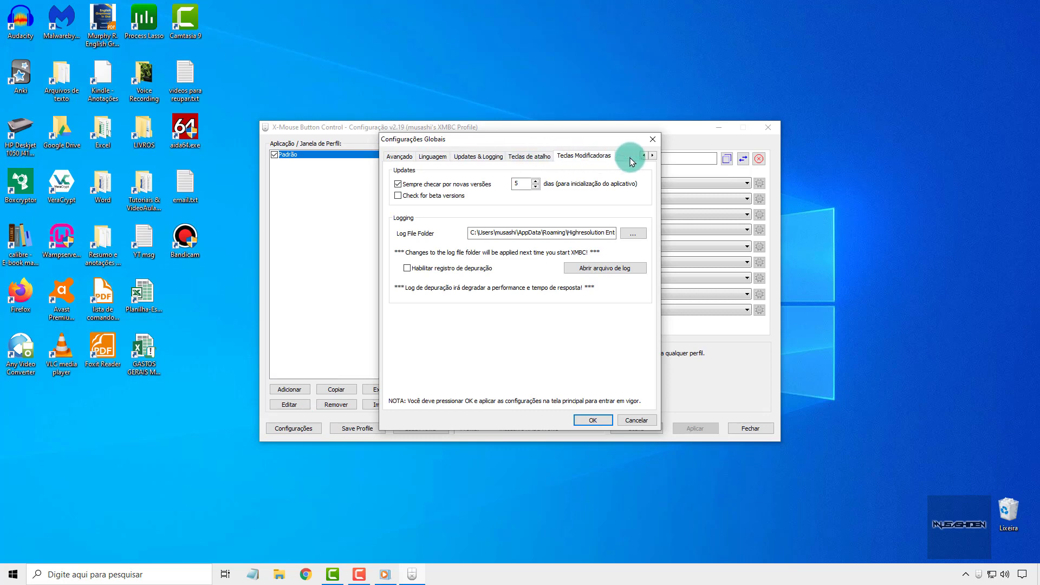
left_click(399, 157)
left_click(433, 157)
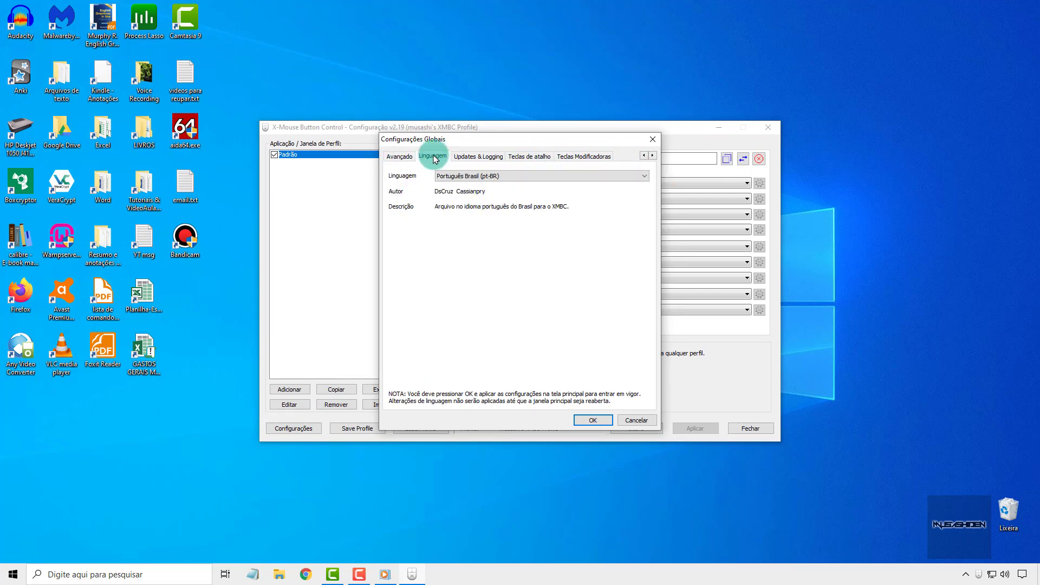
left_click(396, 157)
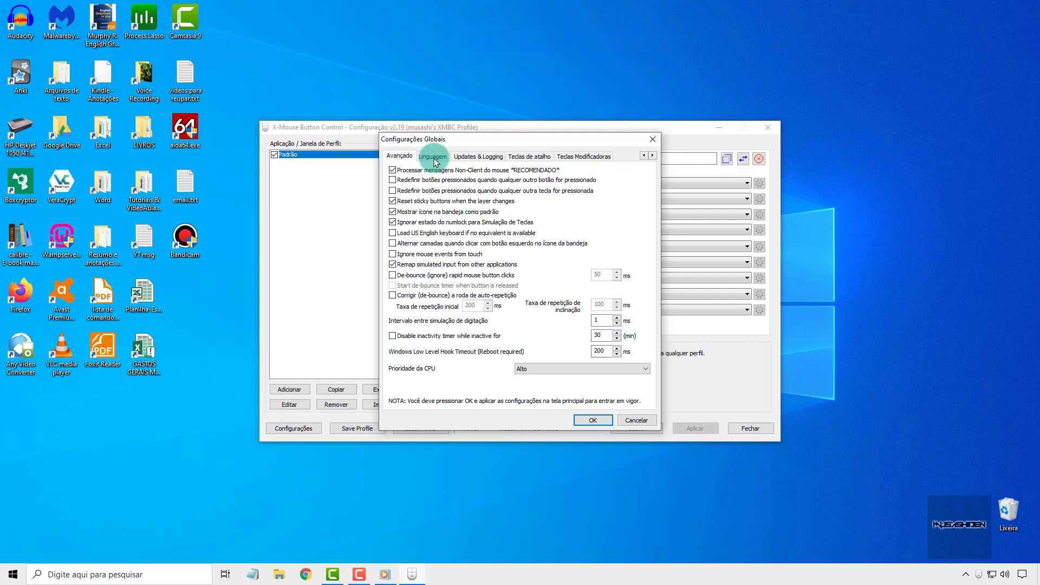
left_click(635, 421)
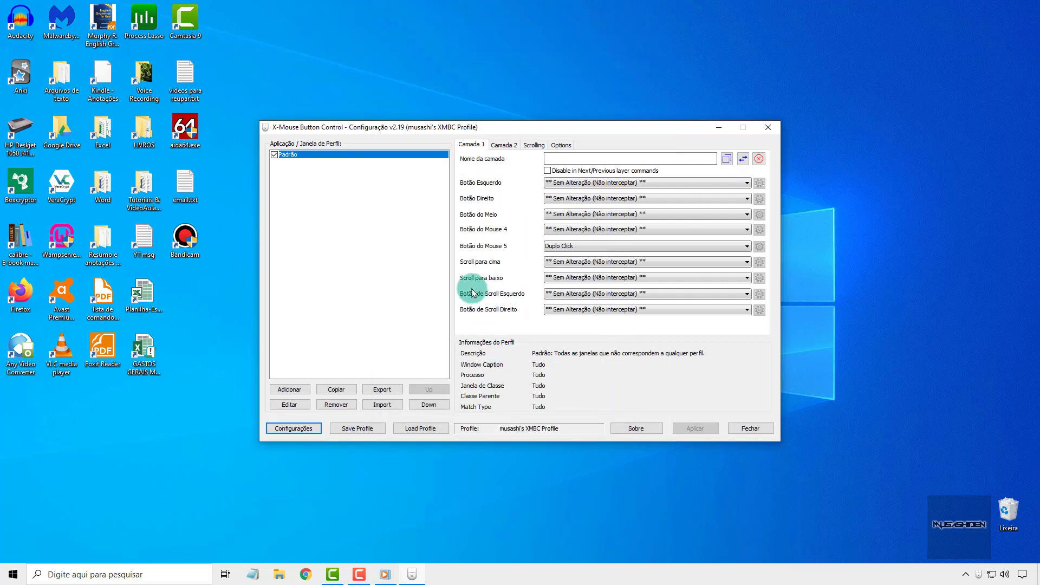
left_click(310, 157)
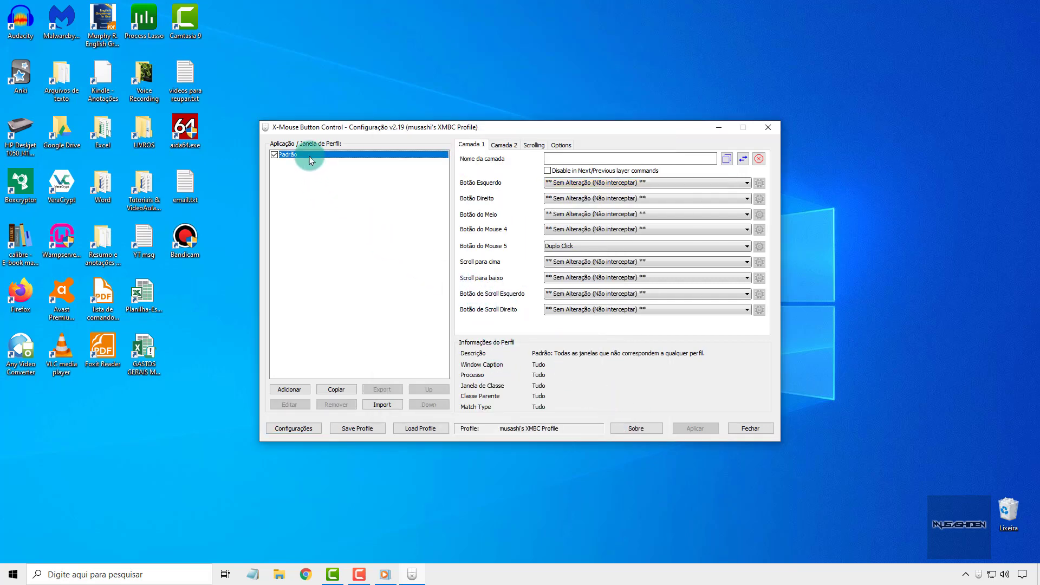
Export the Window profile as Window.xmbcs to the Perfis De Programas folder in Documentos
left_click(310, 162)
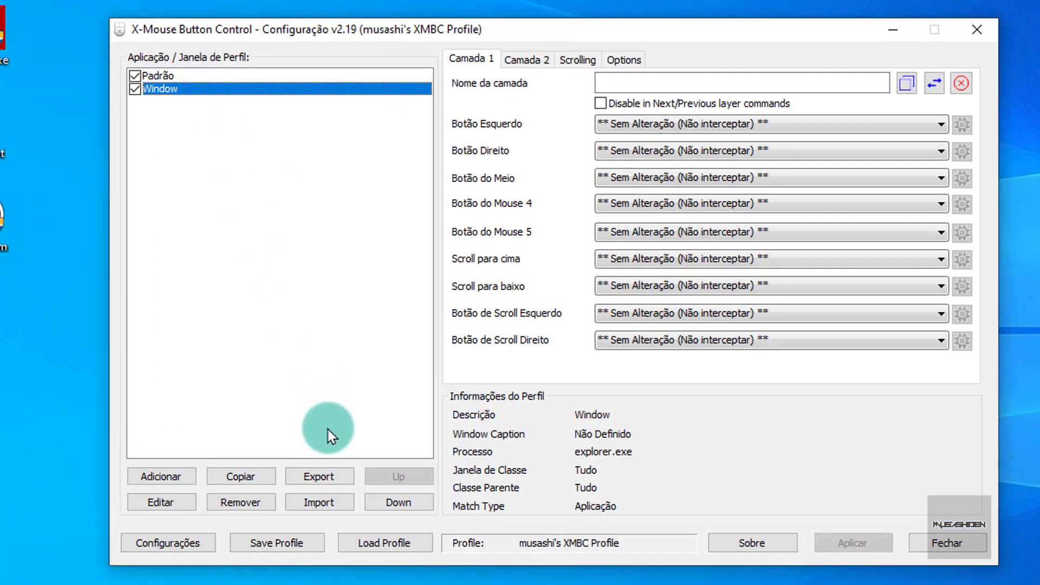
left_click(344, 478)
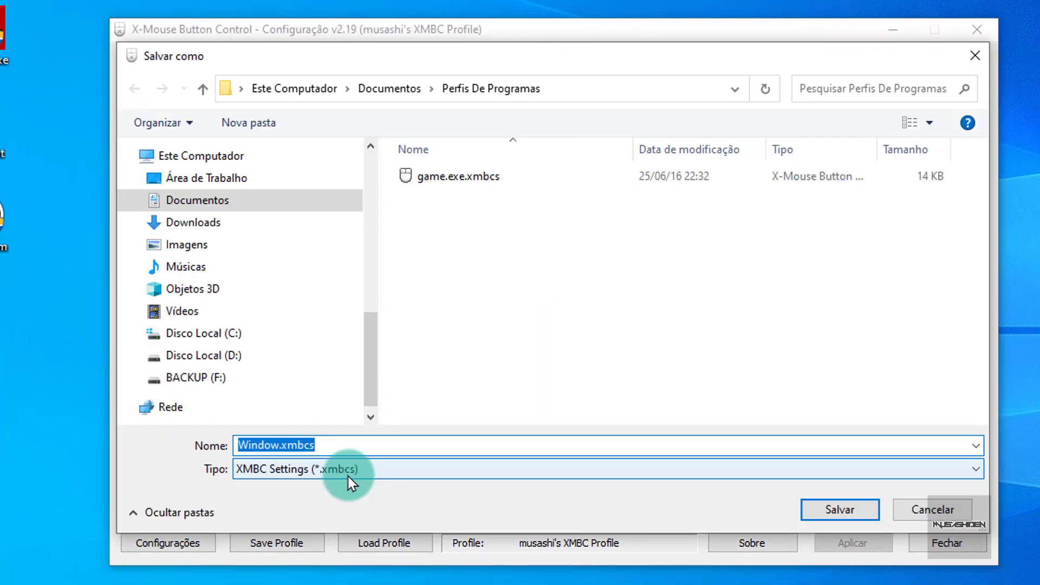
left_click(407, 446)
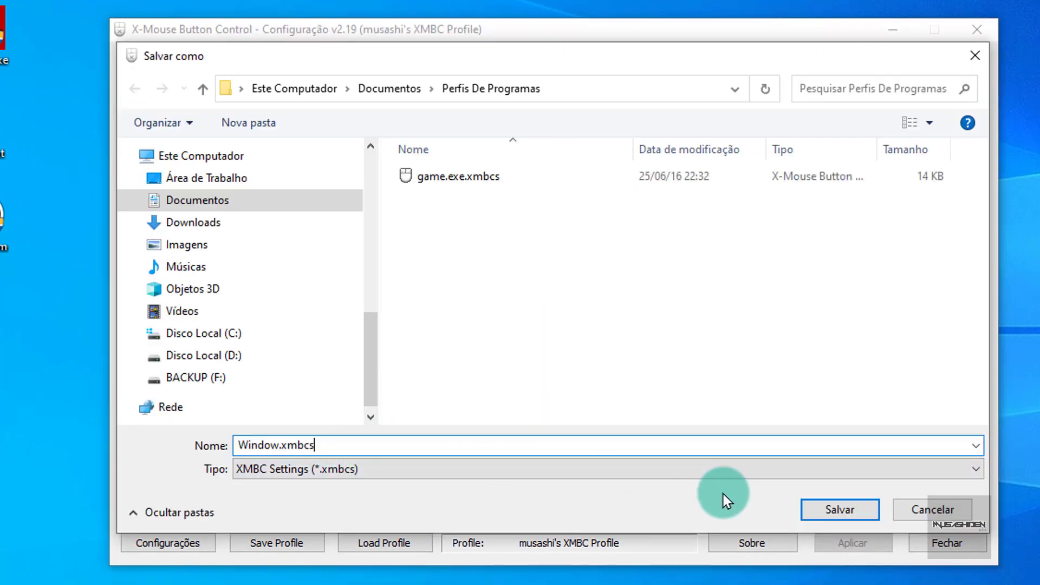
left_click(835, 513)
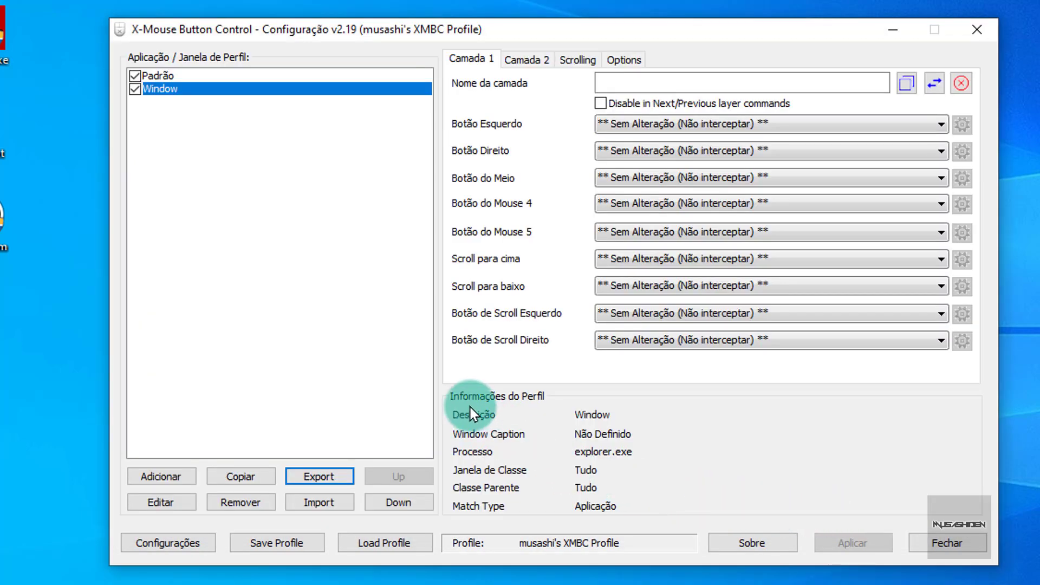
Import Window.xmbcs from the Perfis De Programas folder over the existing Window profile
left_click(333, 502)
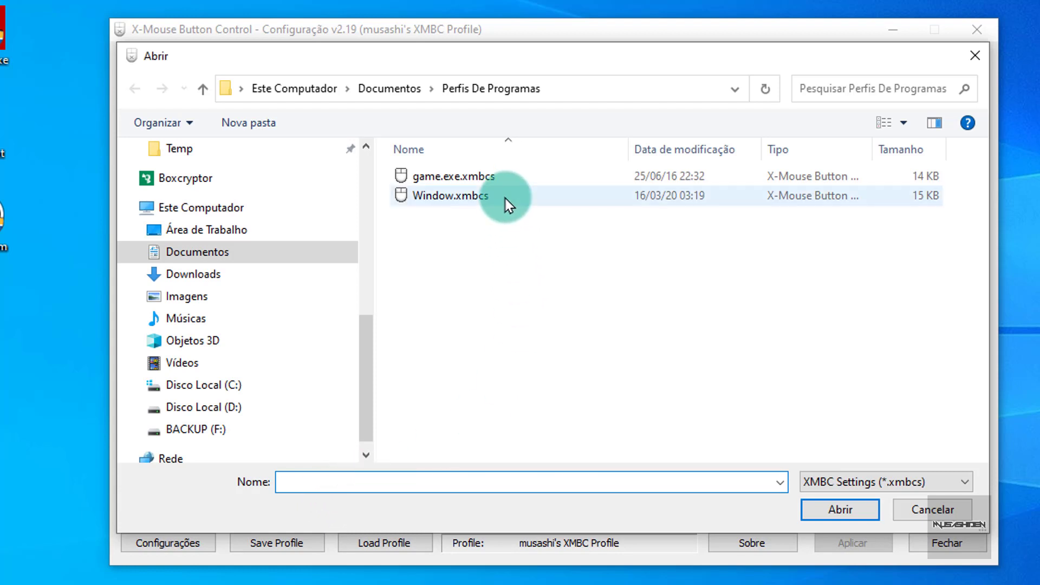
left_click(505, 198)
left_click(818, 503)
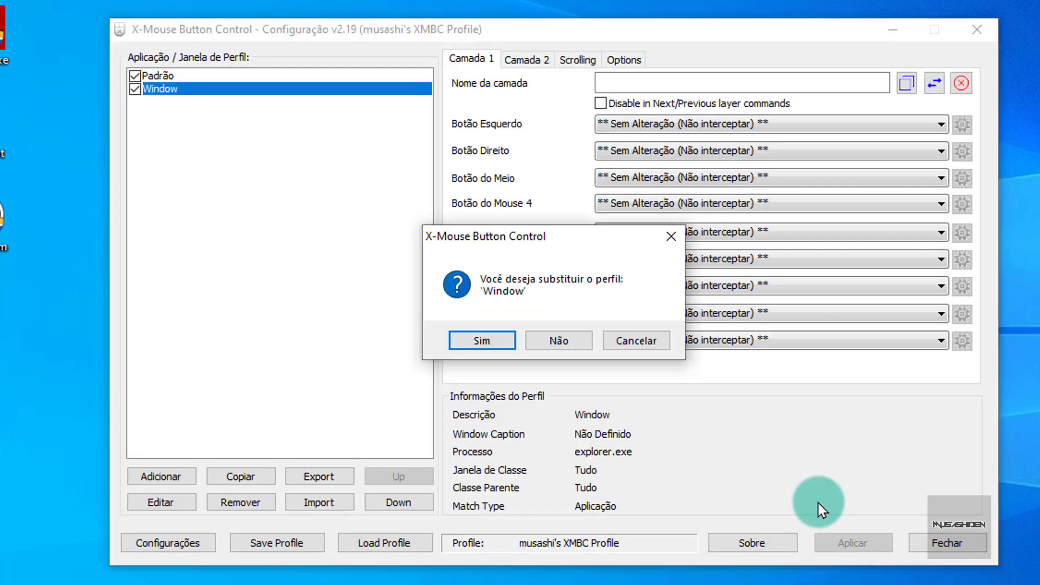
left_click(537, 347)
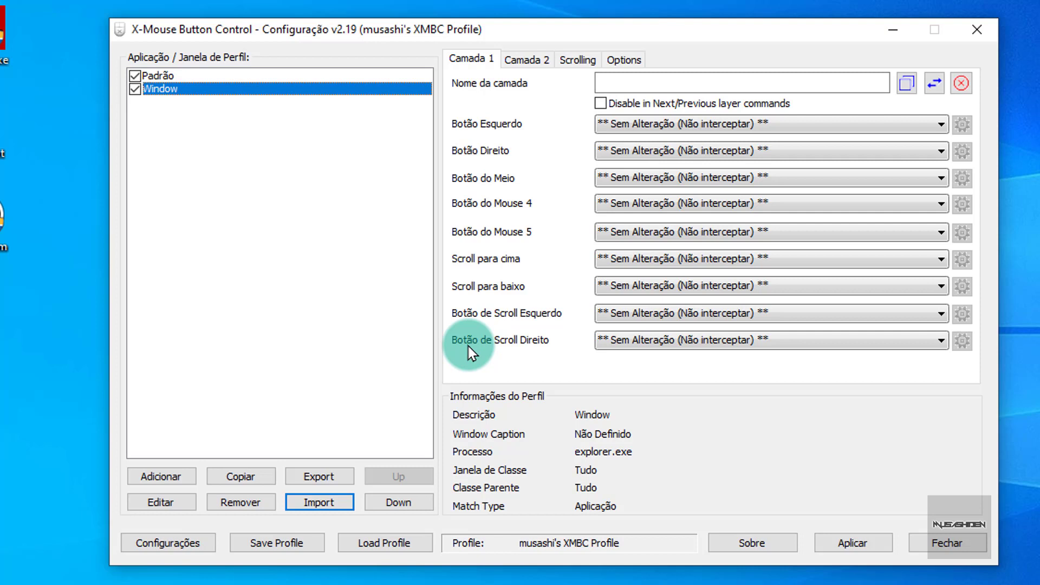
Load the saved .xmbcp profile from the XMouseButtonControl folder, saving the changes made to the current profile
left_click(390, 544)
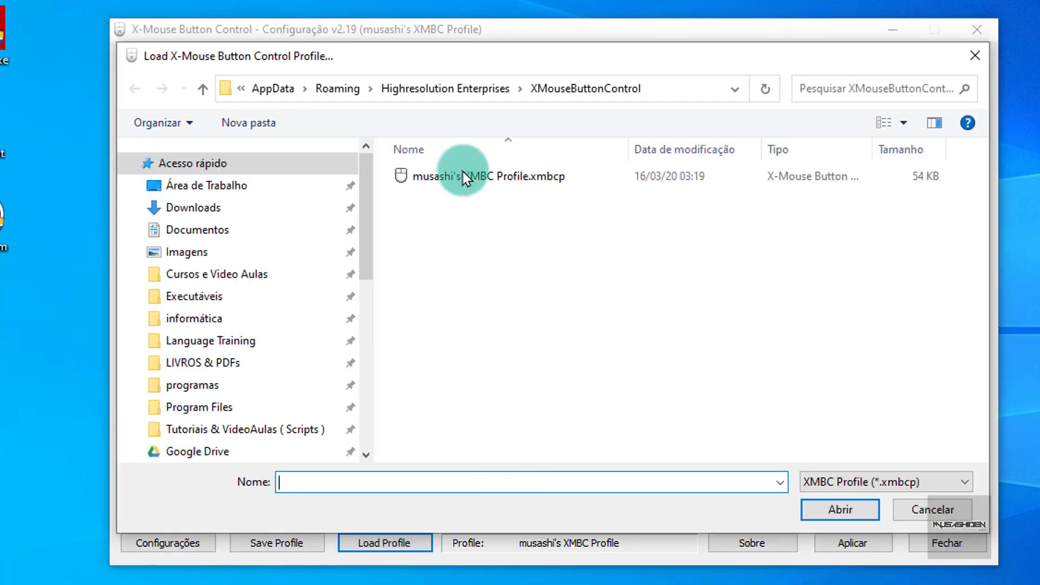
double_click(524, 179)
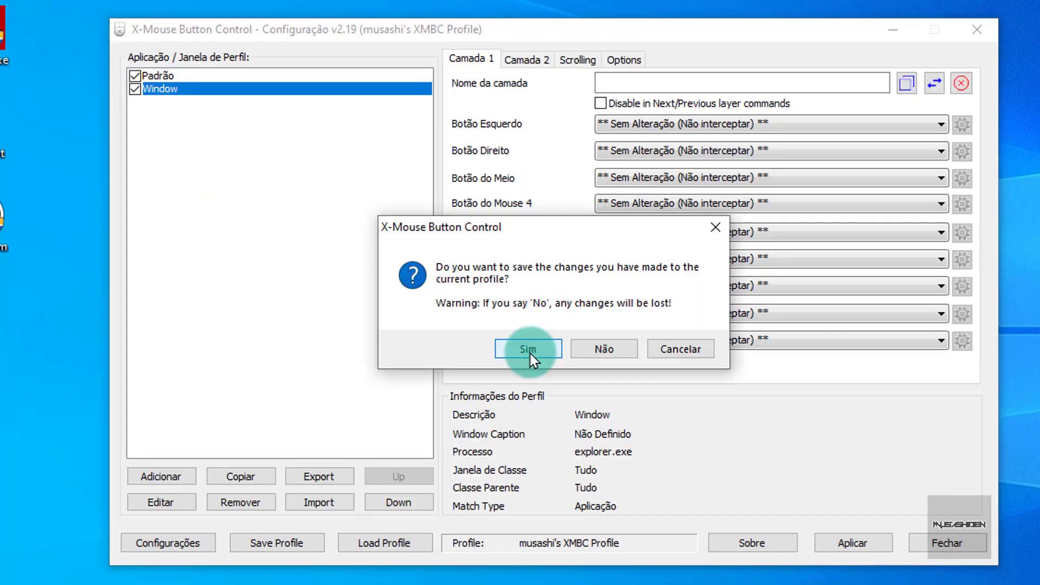
left_click(531, 352)
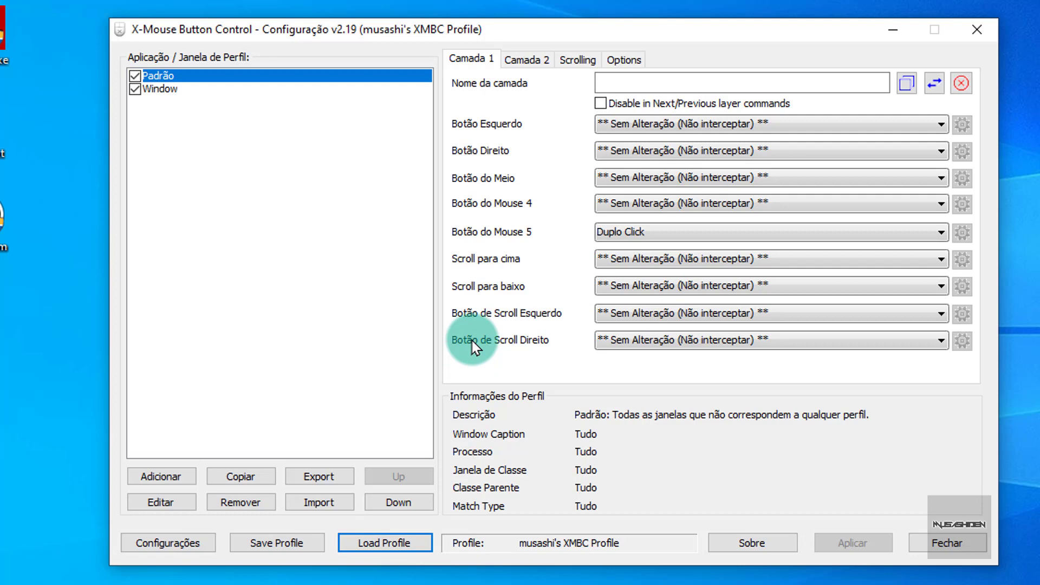
Remove the Window profile from the application list and apply the change
left_click(187, 87)
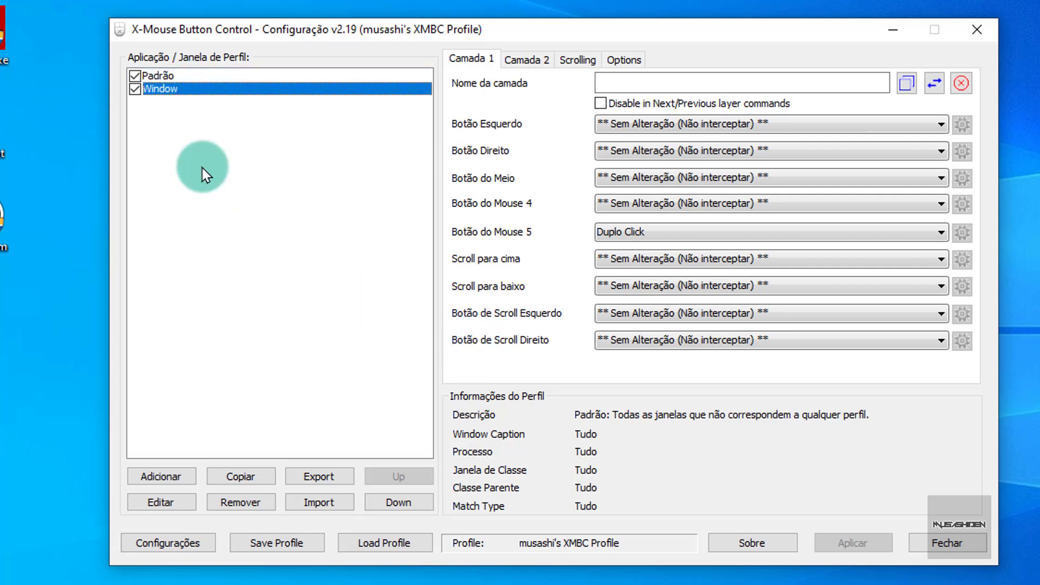
left_click(240, 503)
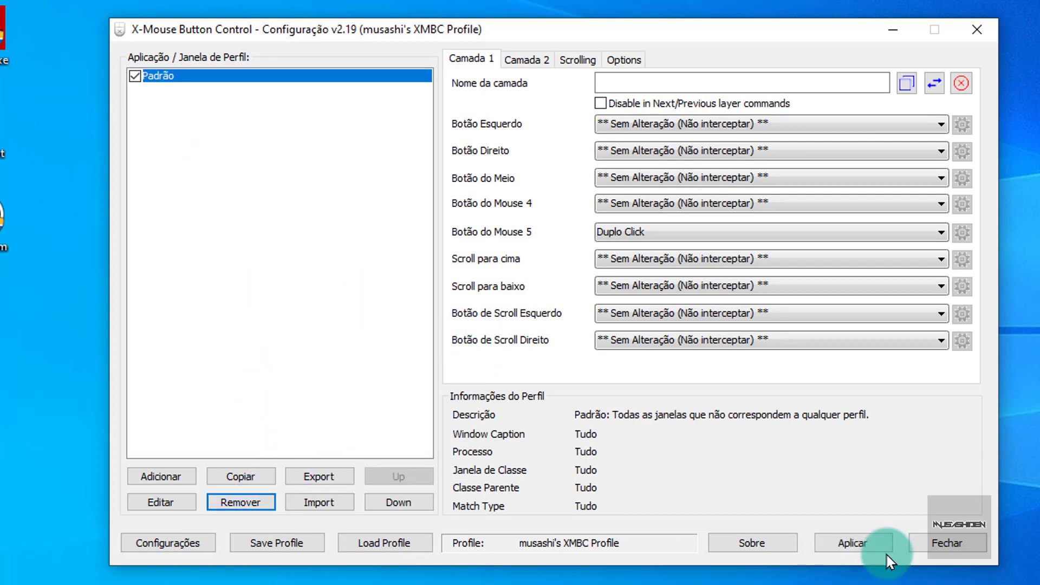
left_click(873, 542)
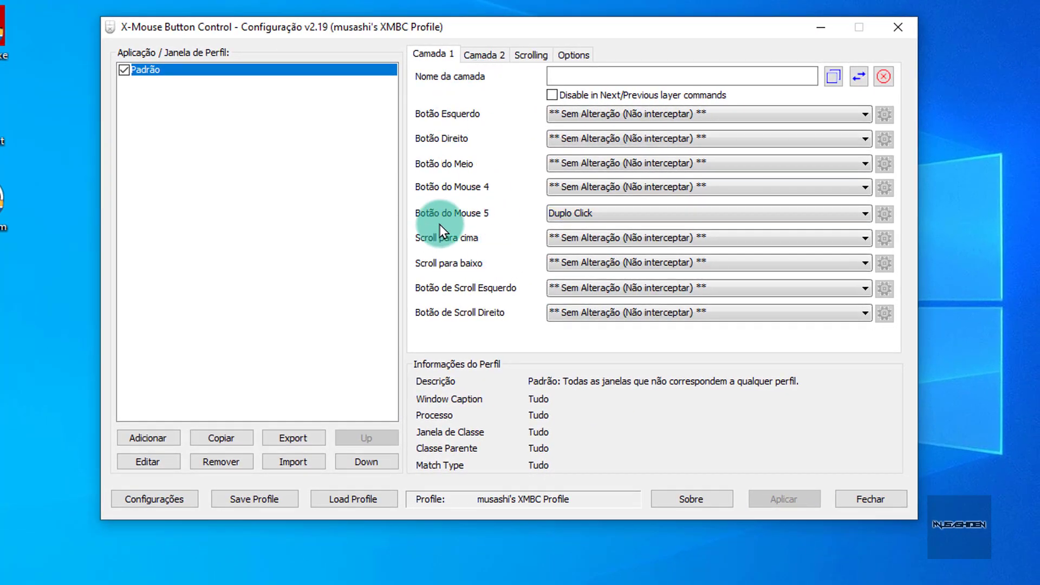
Import the profile game.exe.xmbcs from the Perfis De Programas folder in Documentos
left_click(302, 463)
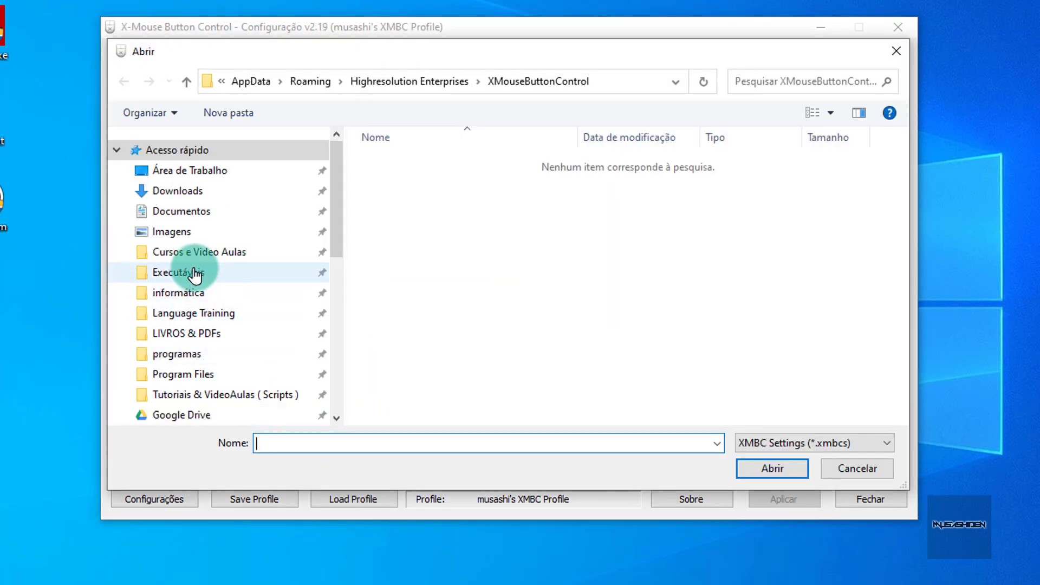
left_click(206, 217)
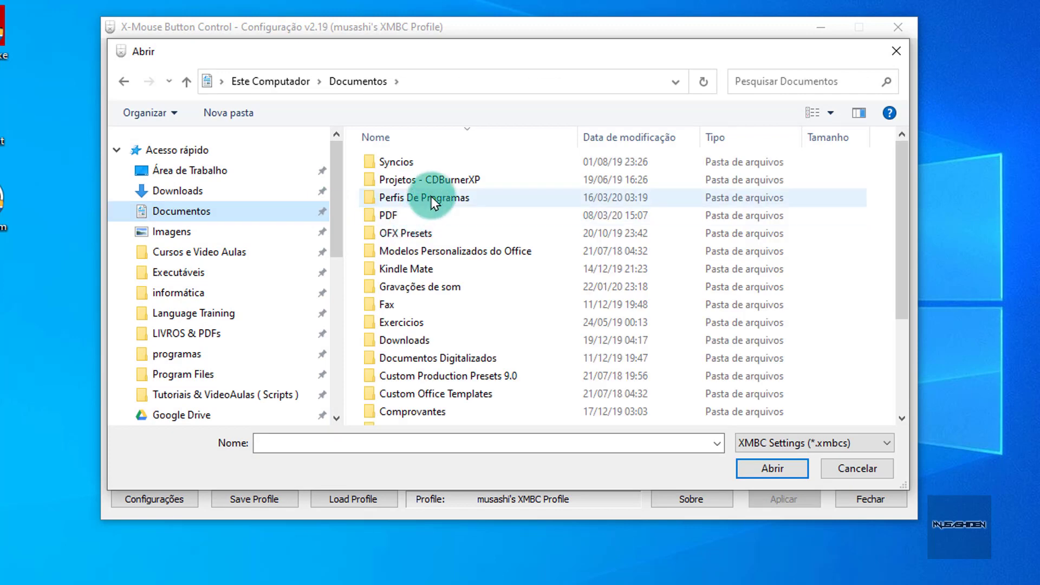
double_click(430, 202)
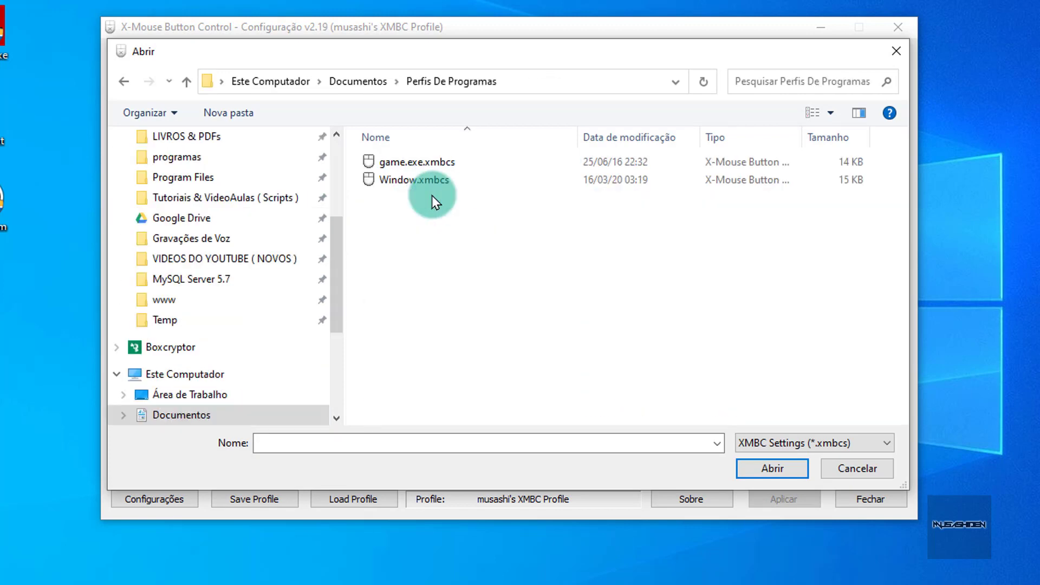
double_click(446, 163)
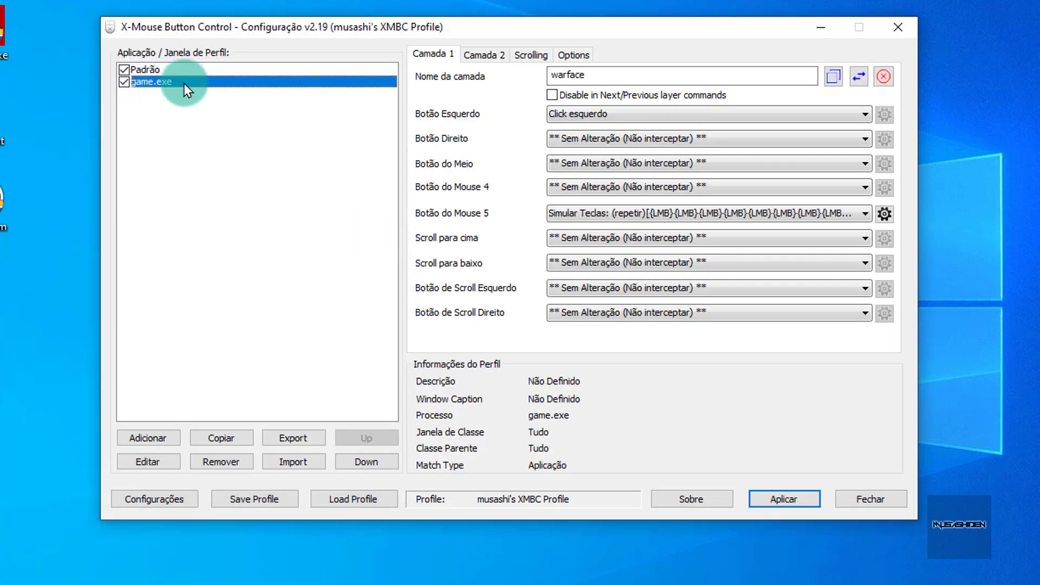
Open the key simulation settings of Botão do Mouse 5 in the game.exe profile and enter an auto-repeat delay of 6 milliseconds
left_click(884, 213)
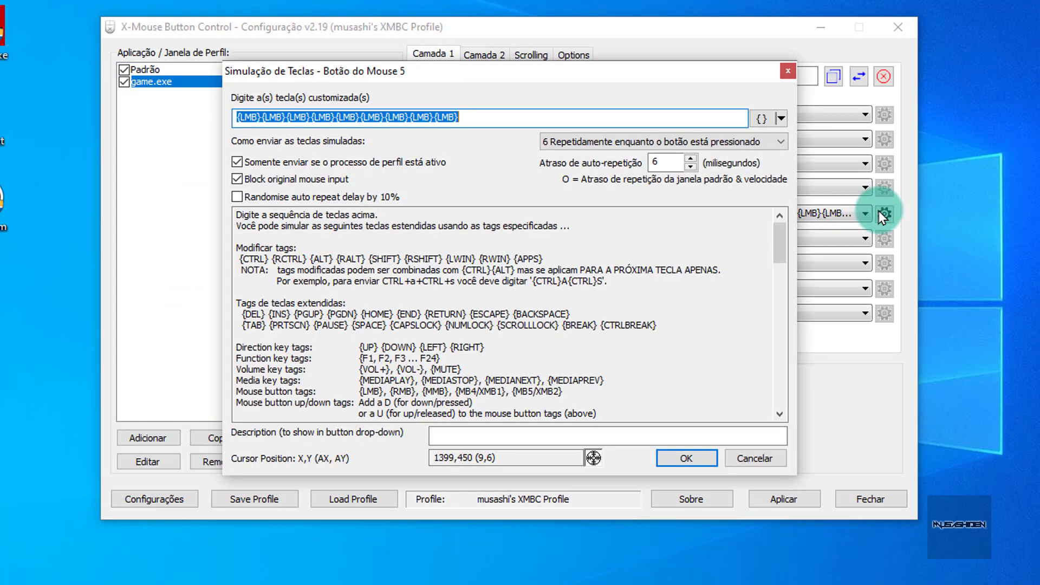
left_click_drag(481, 115, 233, 117)
left_click(544, 114)
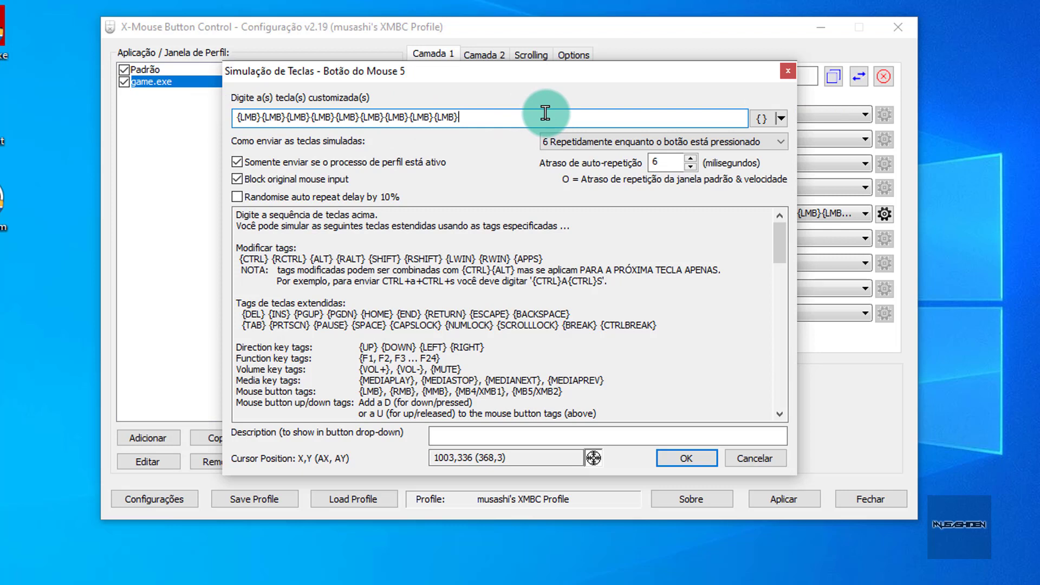
left_click_drag(665, 162, 642, 166)
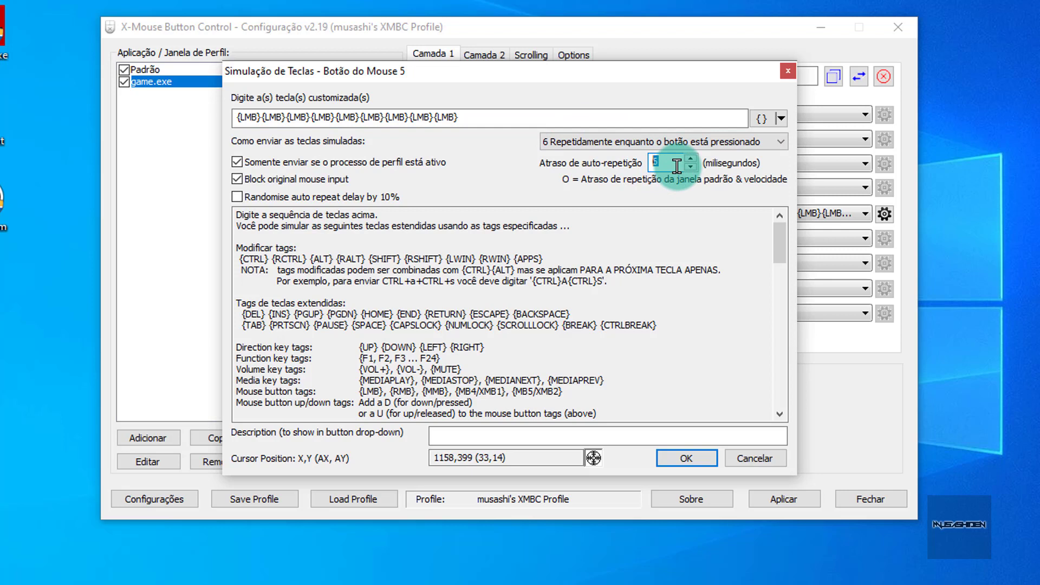
type("6")
Try shortening the simulated key sequence of Botão do Mouse 5 to six {LMB} tags
left_click_drag(541, 120, 385, 119)
key("BackSpace")
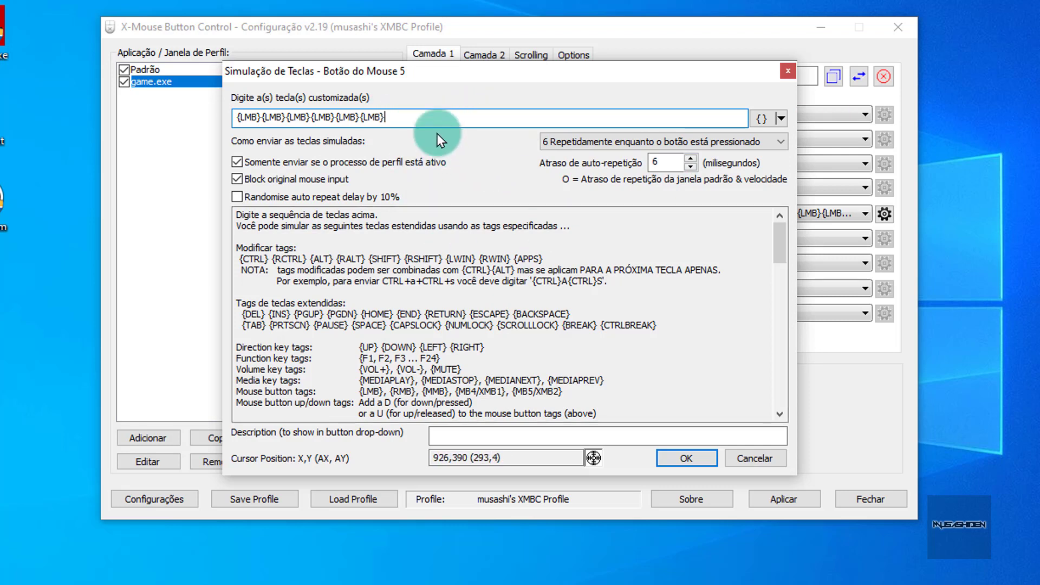
double_click(461, 120)
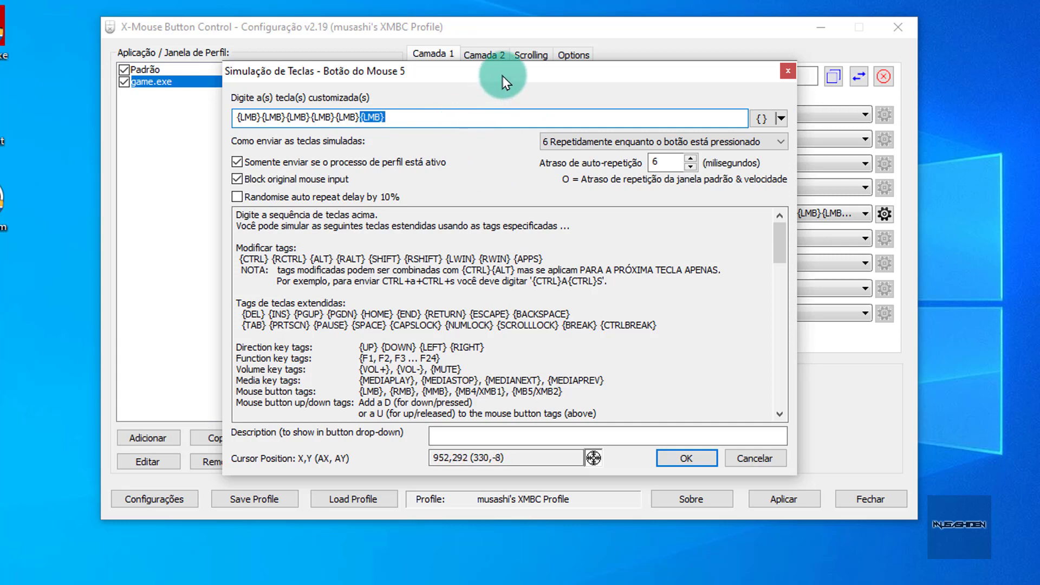
left_click_drag(505, 73, 514, 62)
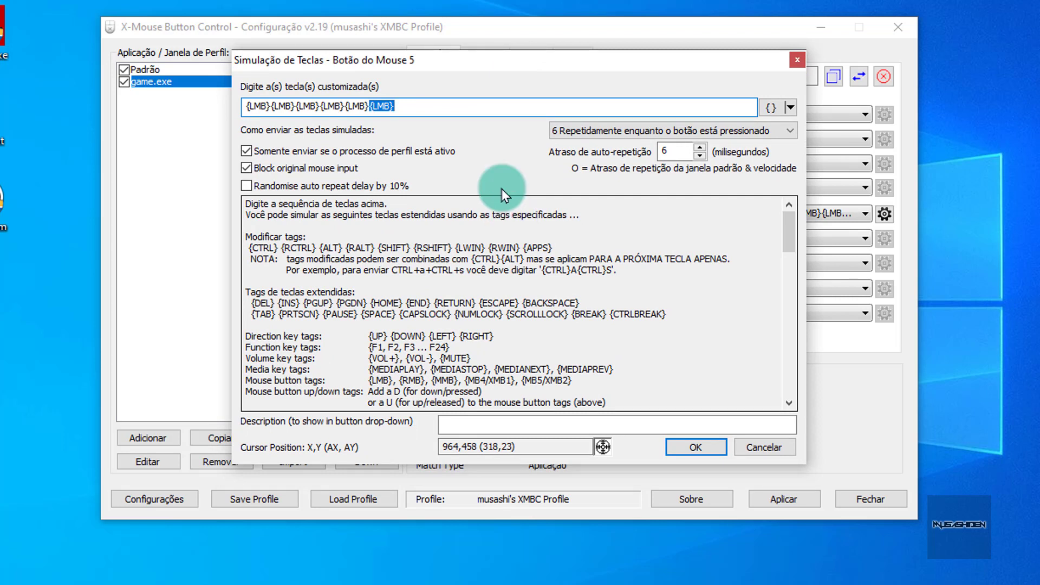
left_click(465, 106)
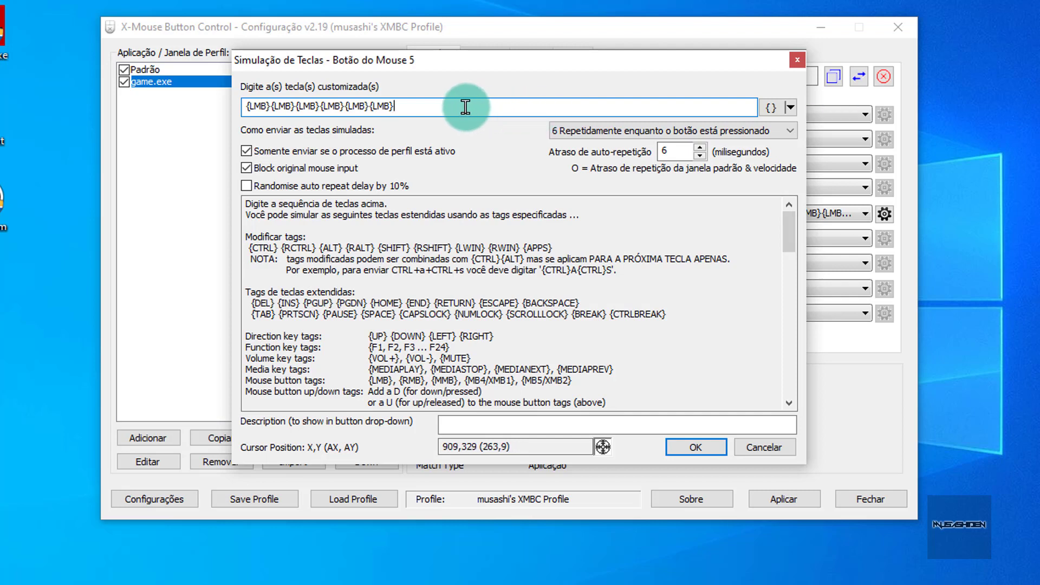
Examine the sending modes for the simulated keys and the {LMB} sequence, and discard the key simulation dialog
left_click(685, 130)
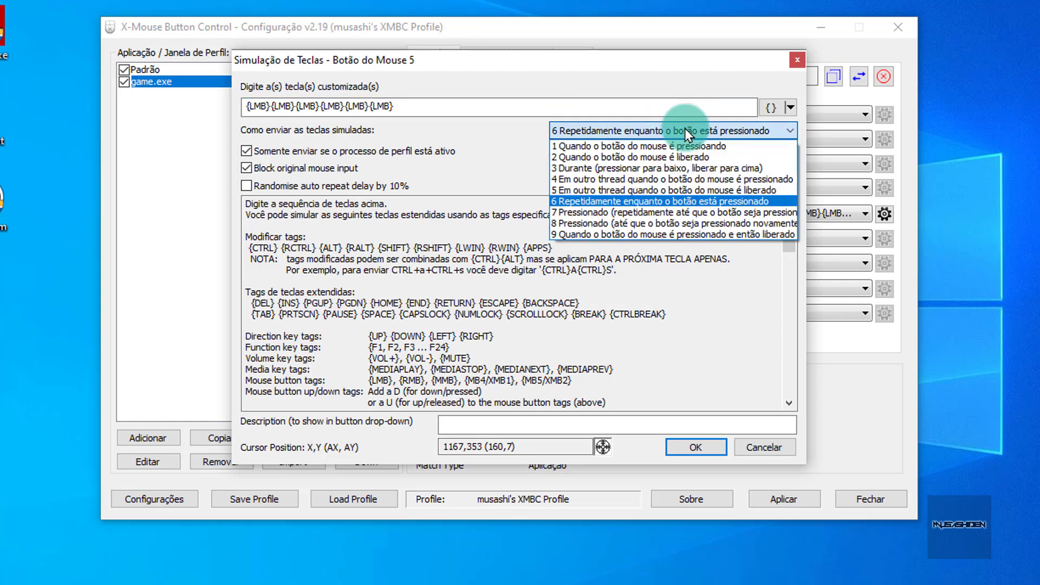
left_click(704, 130)
left_click(512, 103)
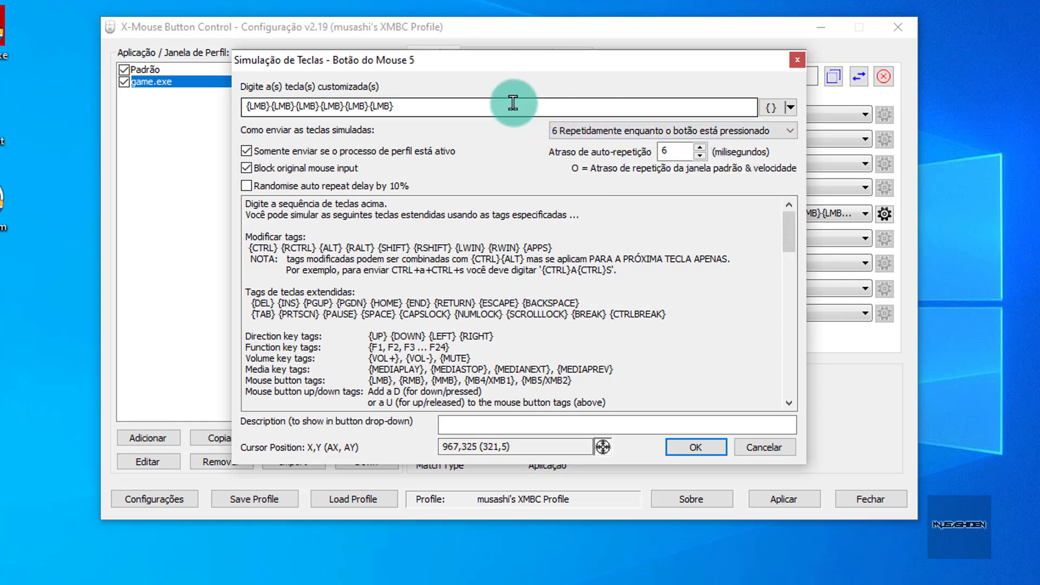
double_click(336, 104)
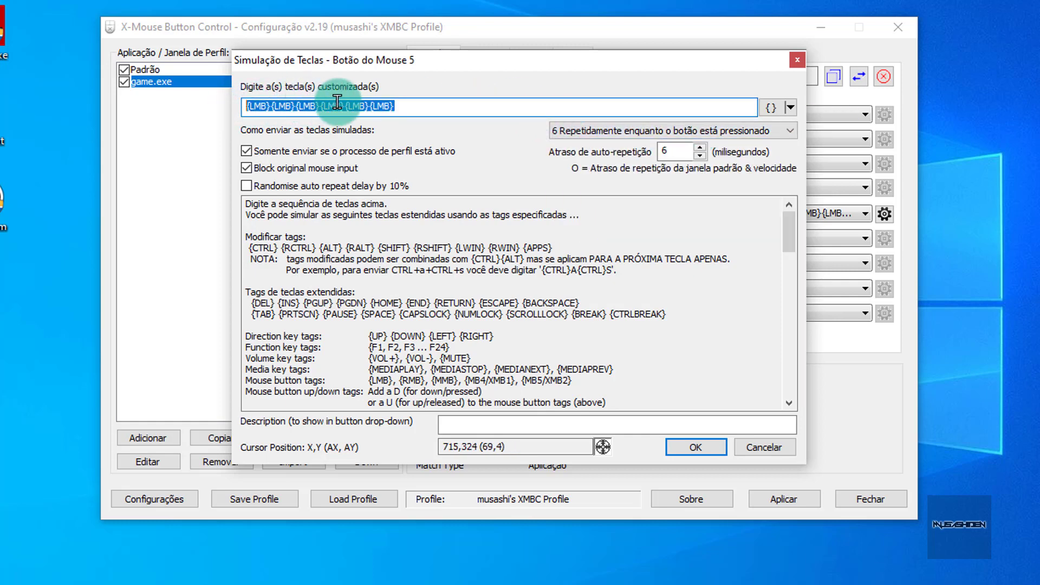
left_click(442, 106)
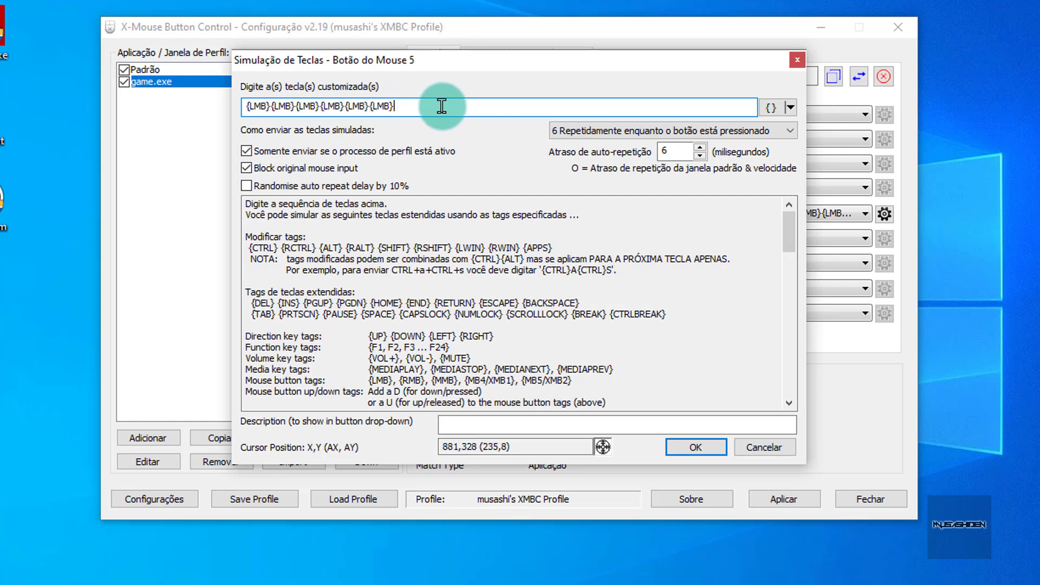
left_click(748, 447)
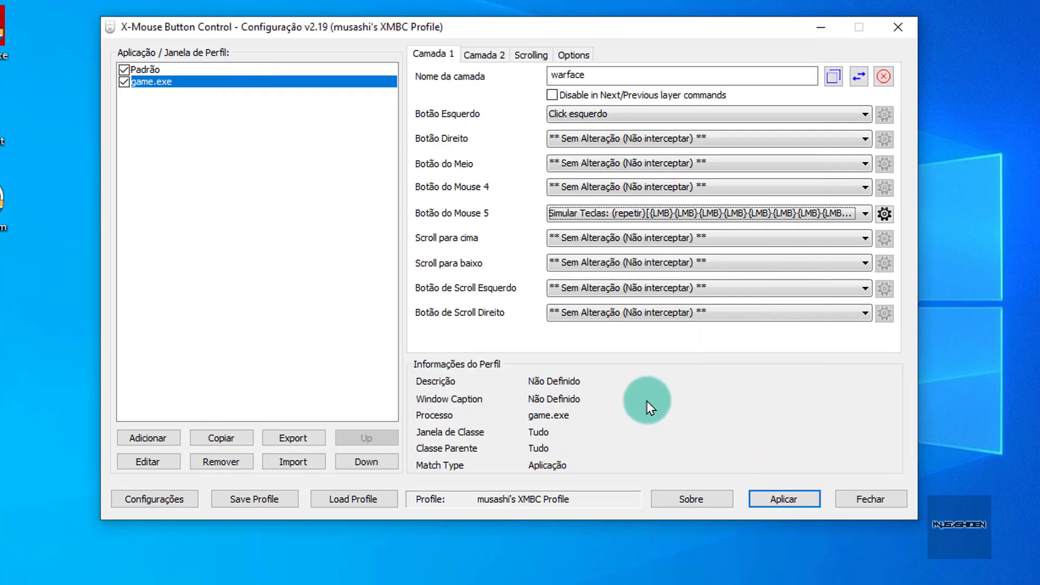
Remove the imported game.exe profile and apply the change
left_click(227, 468)
left_click(757, 495)
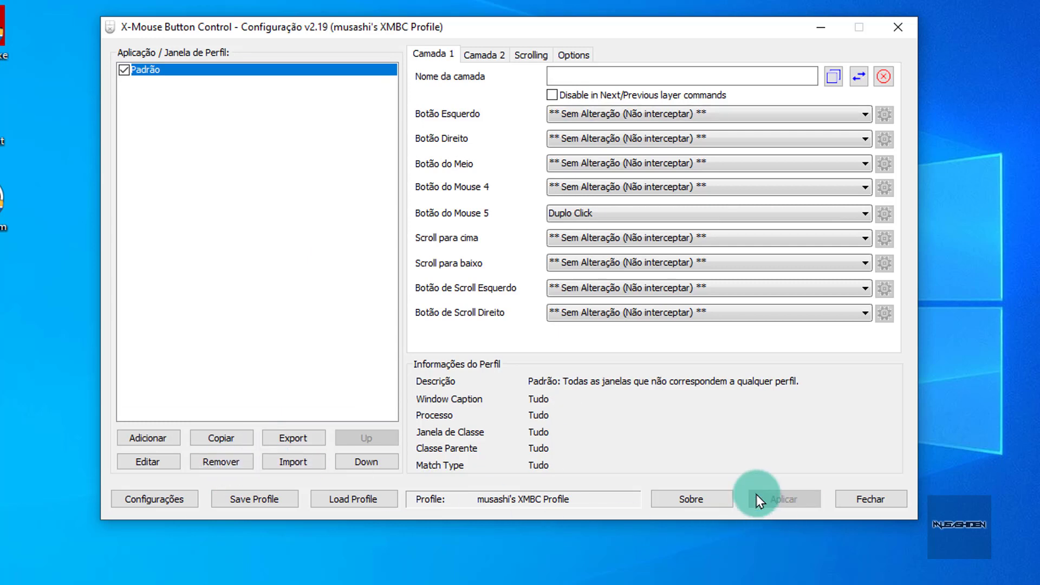
Examine the Scrolling and Options pages of the Padrão profile, return to Camada 1 and reposition the configuration window
left_click(525, 56)
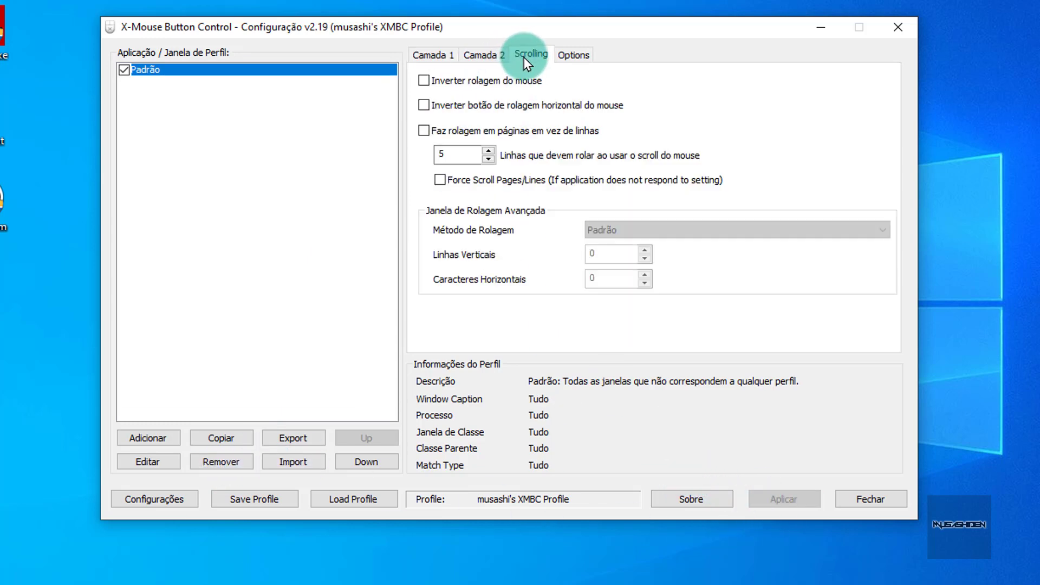
left_click(572, 55)
left_click(419, 52)
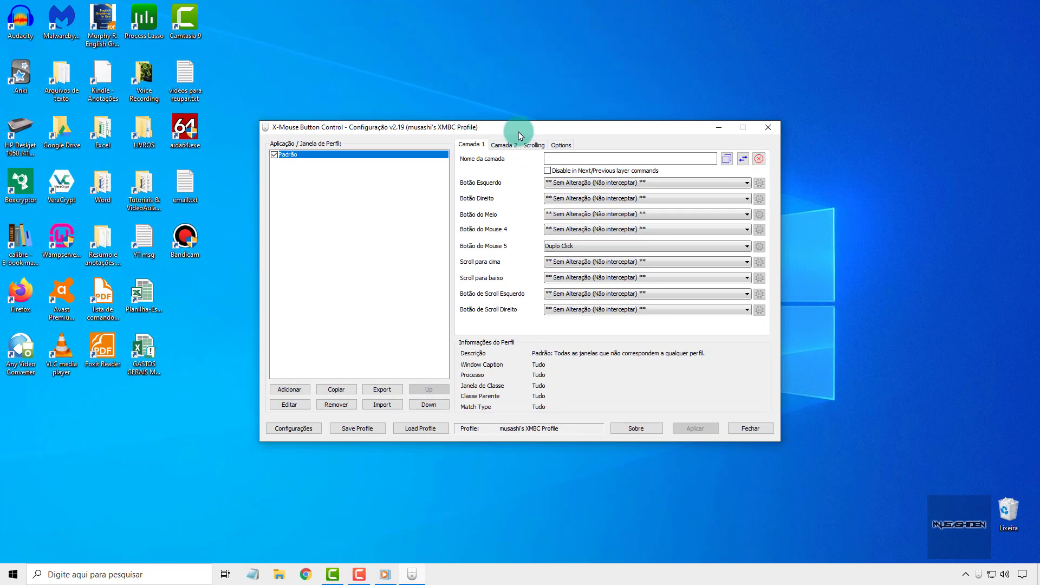
left_click(526, 30)
left_click_drag(536, 129, 514, 116)
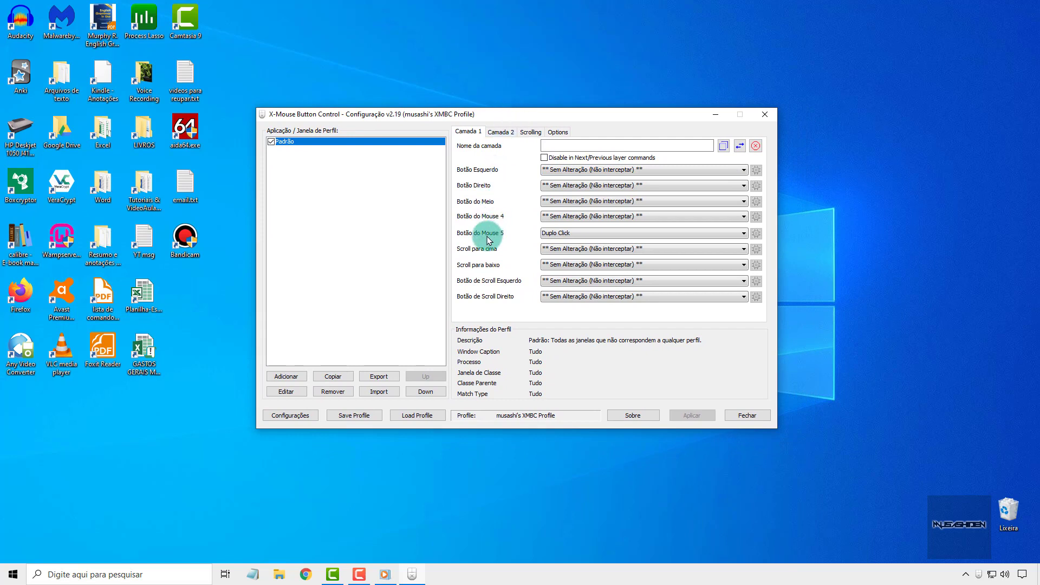